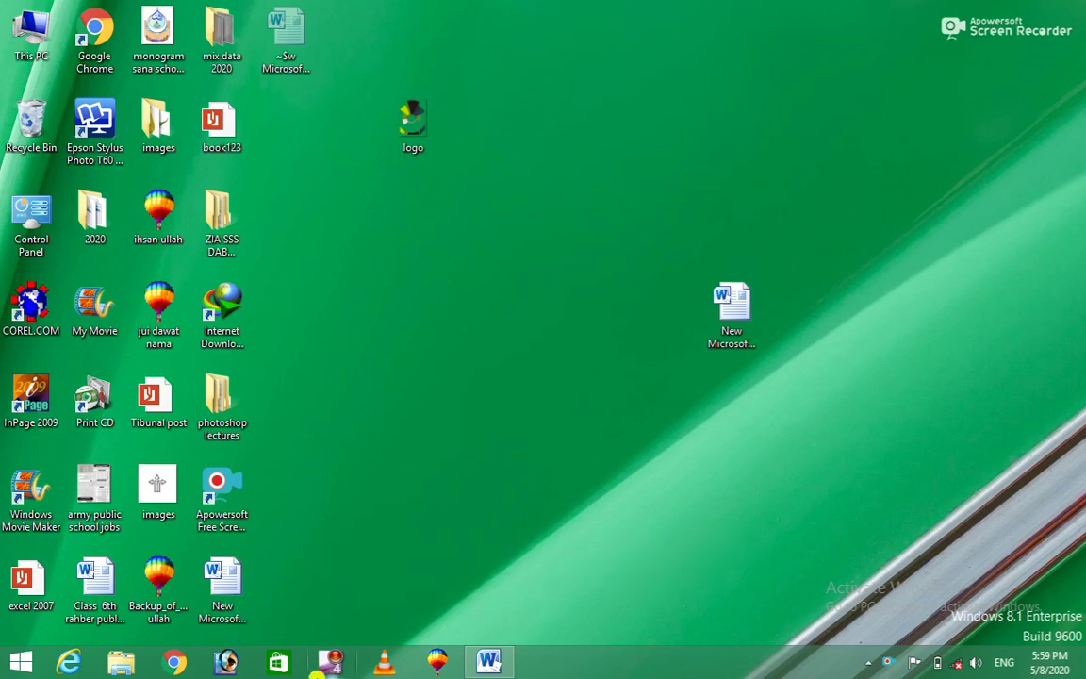
Step: Bring the blank 'New Microsoft Word Document (2)' window back from the taskbar
click(490, 663)
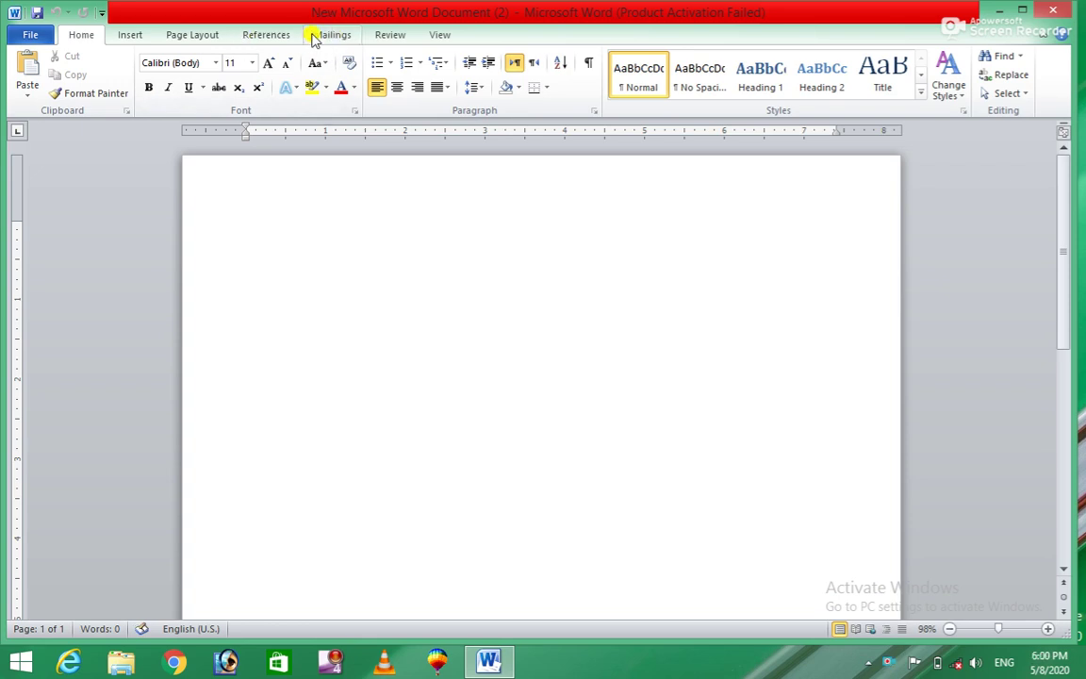
Step: Open the Envelopes and Labels dialog from the Mailings tab's Envelopes command
click(344, 36)
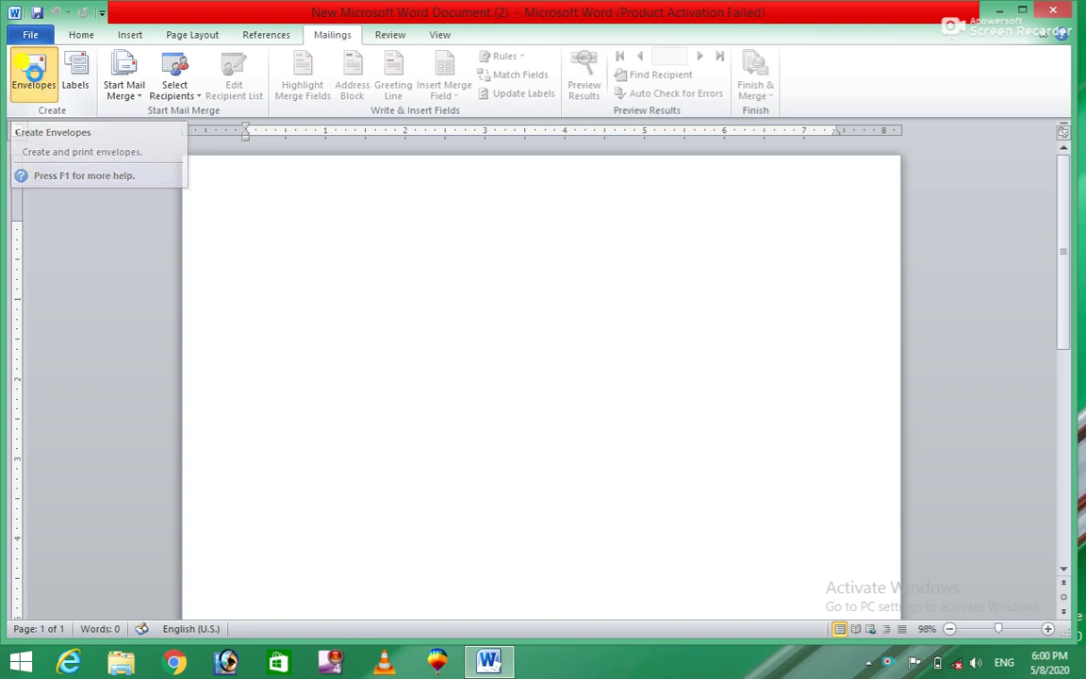
click(34, 73)
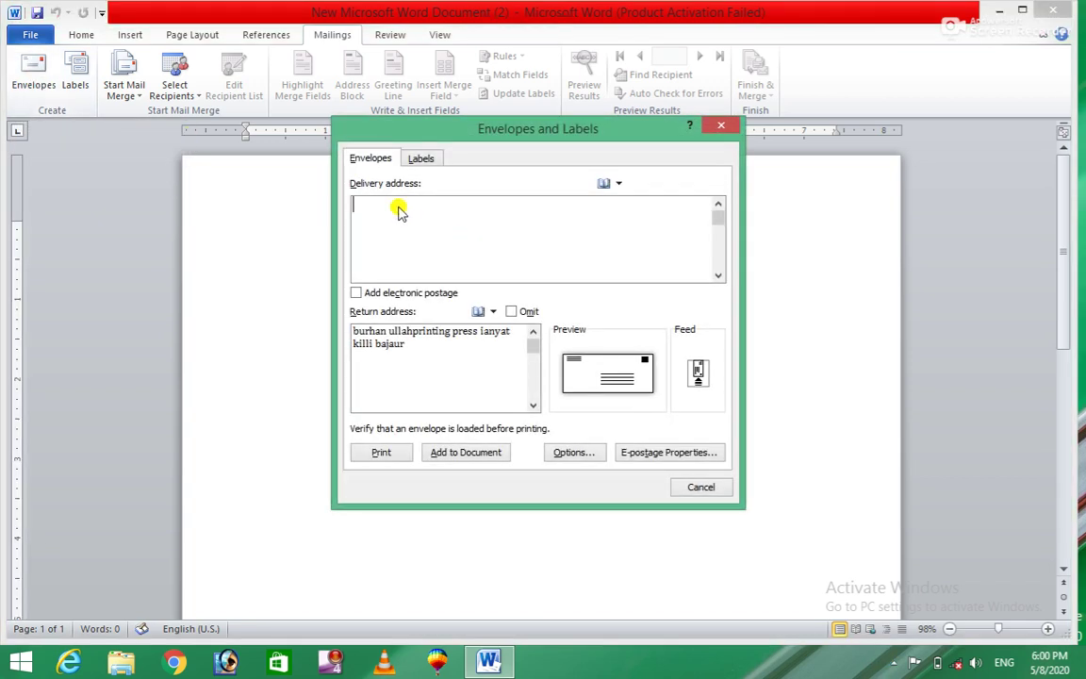
Step: Delete the old return address and type the delivery address on the envelope
mouse_move(354, 343)
mouse_down()
mouse_move(423, 350)
mouse_move(335, 318)
mouse_up()
key(Delete)
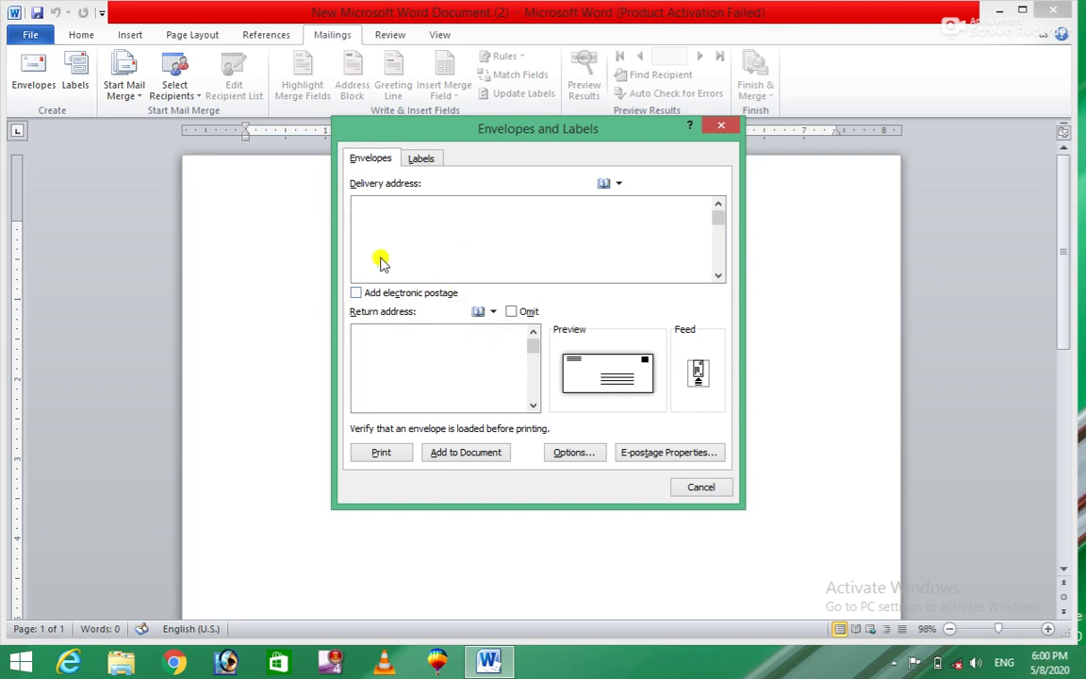
click(447, 244)
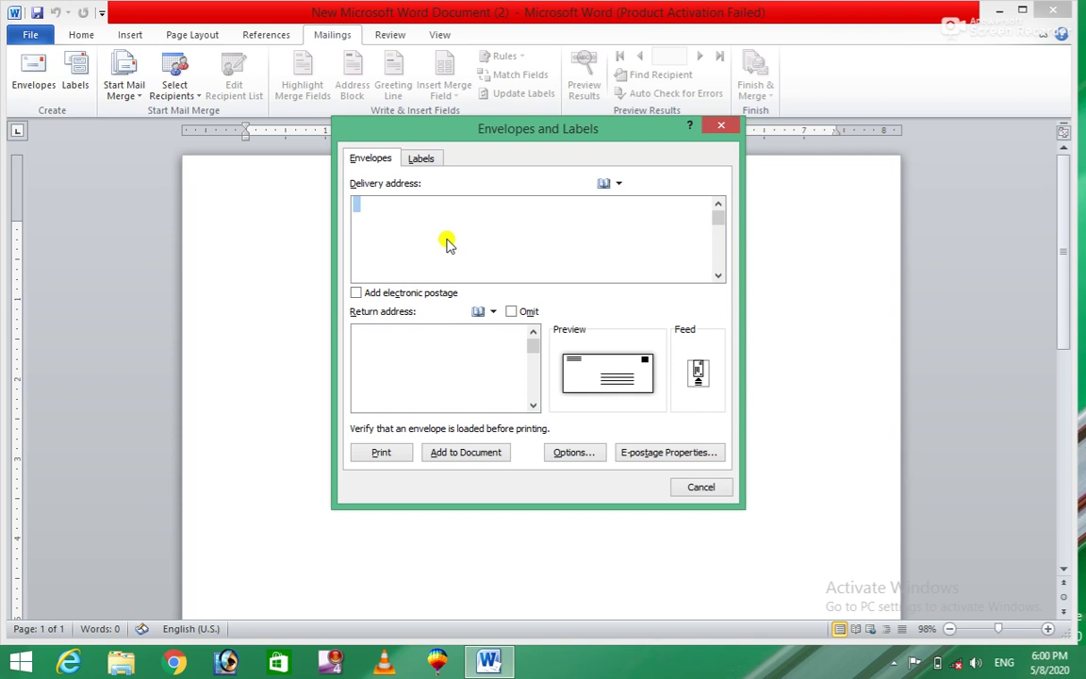
text(gct khar)
text(ba)
text(jaur)
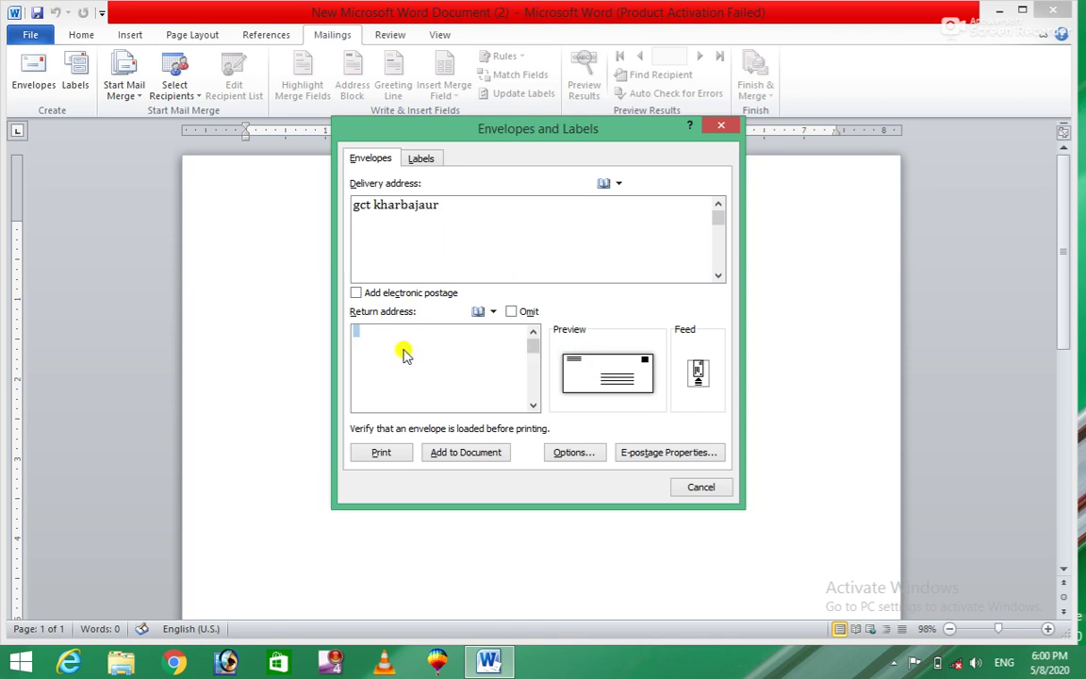
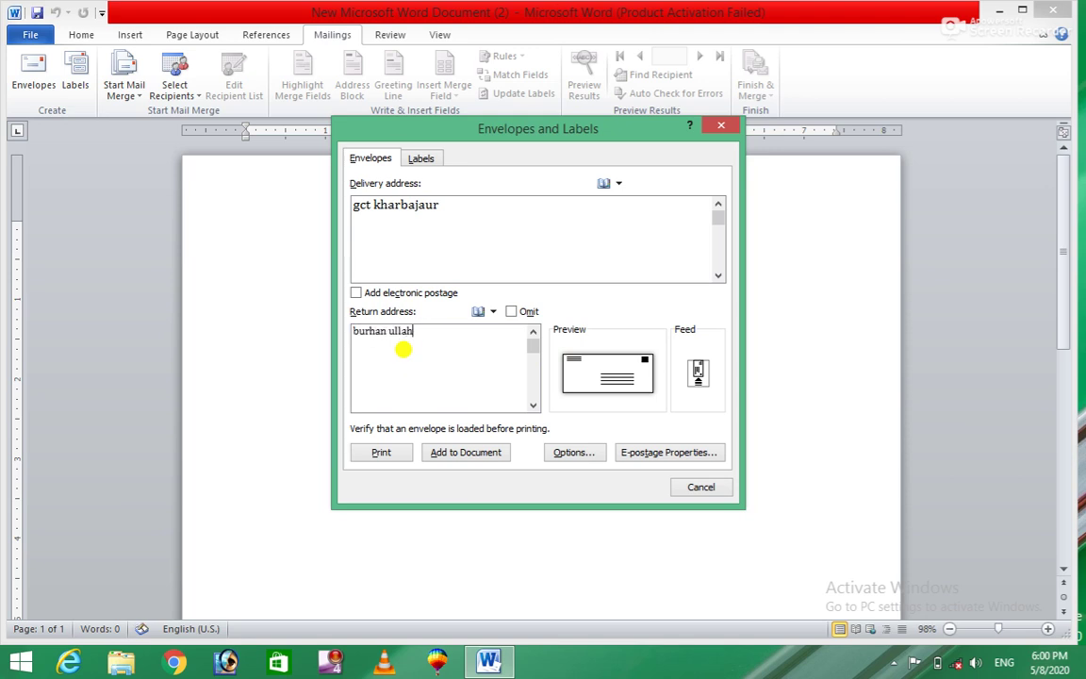
text(har bajaur)
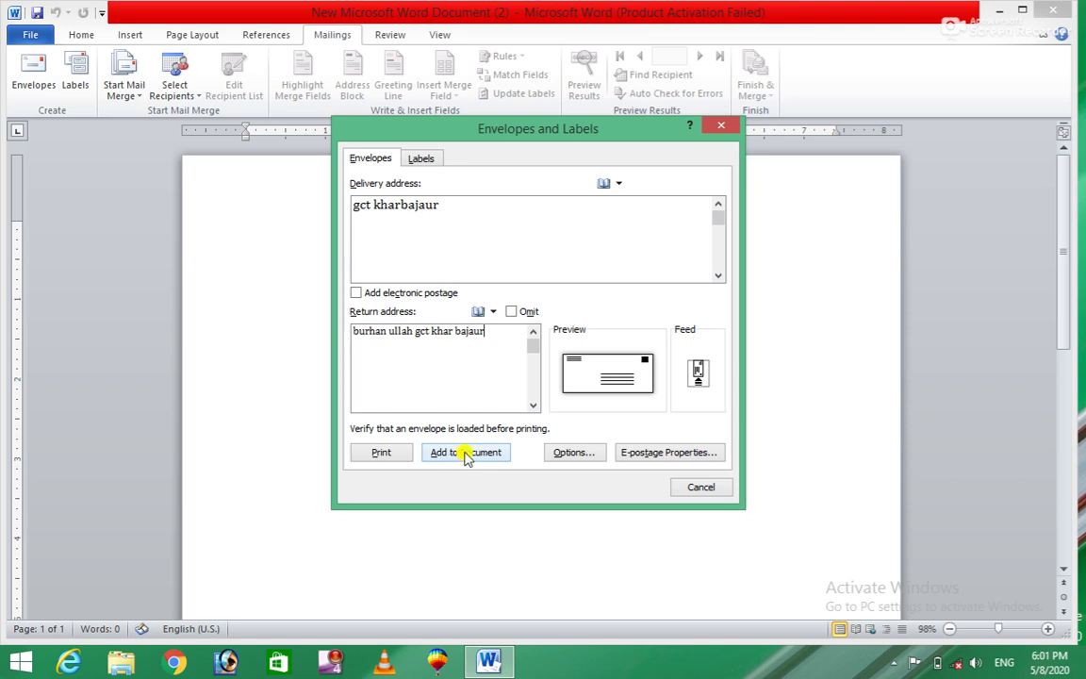
Step: Add the envelope page to the document, save the return address as default, and reopen Envelopes
click(465, 456)
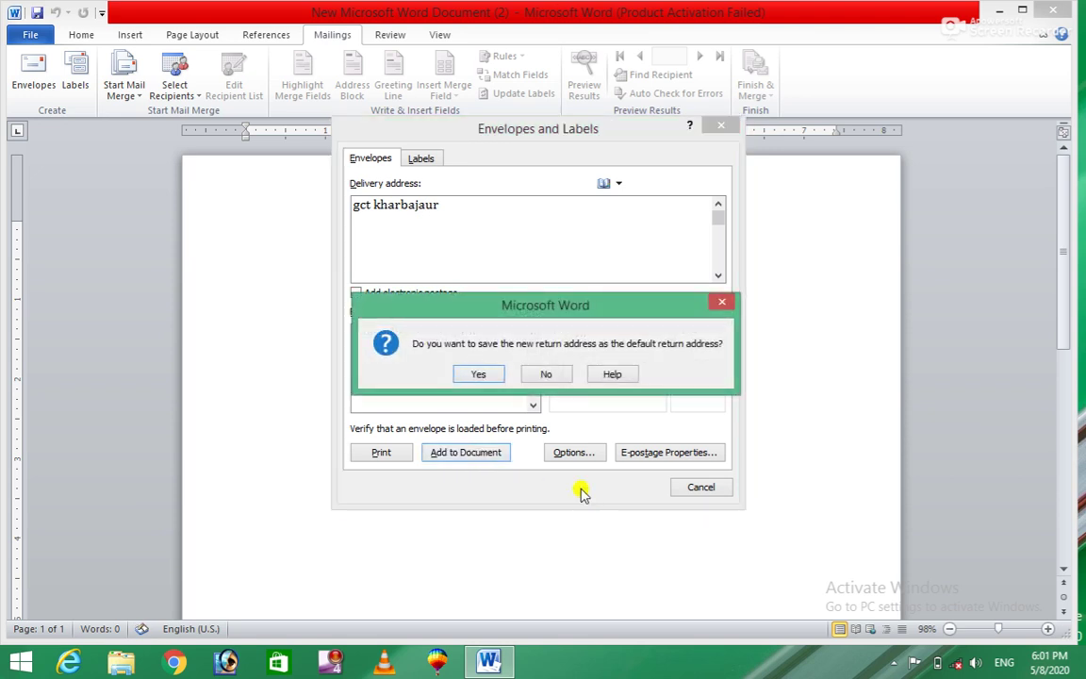
click(471, 375)
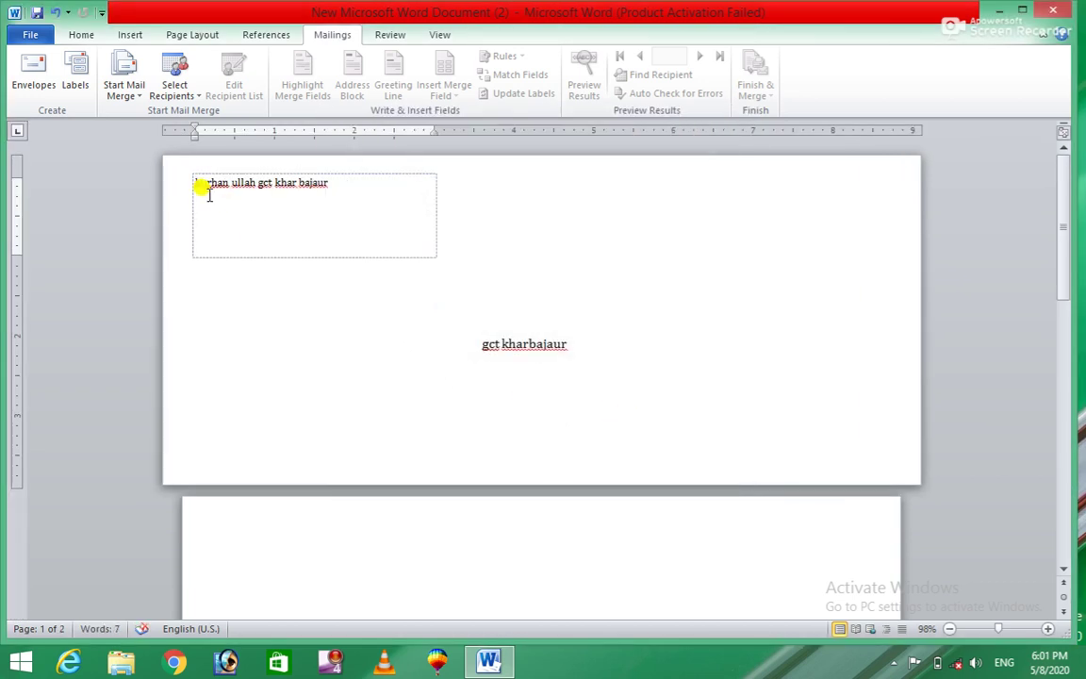
click(502, 345)
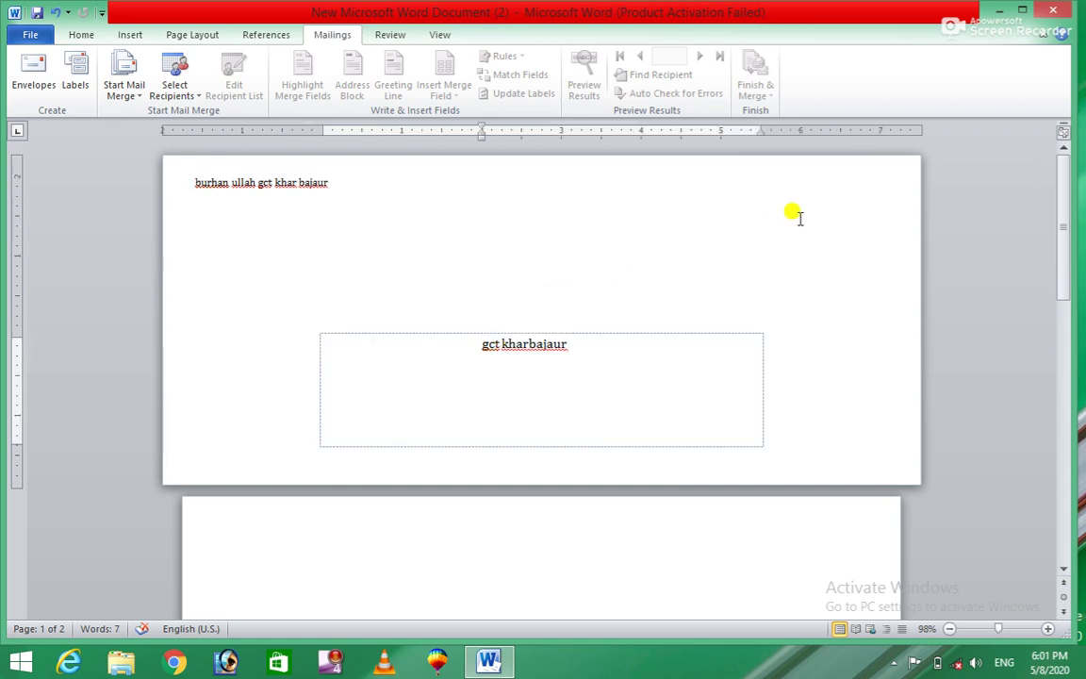
click(827, 194)
click(551, 354)
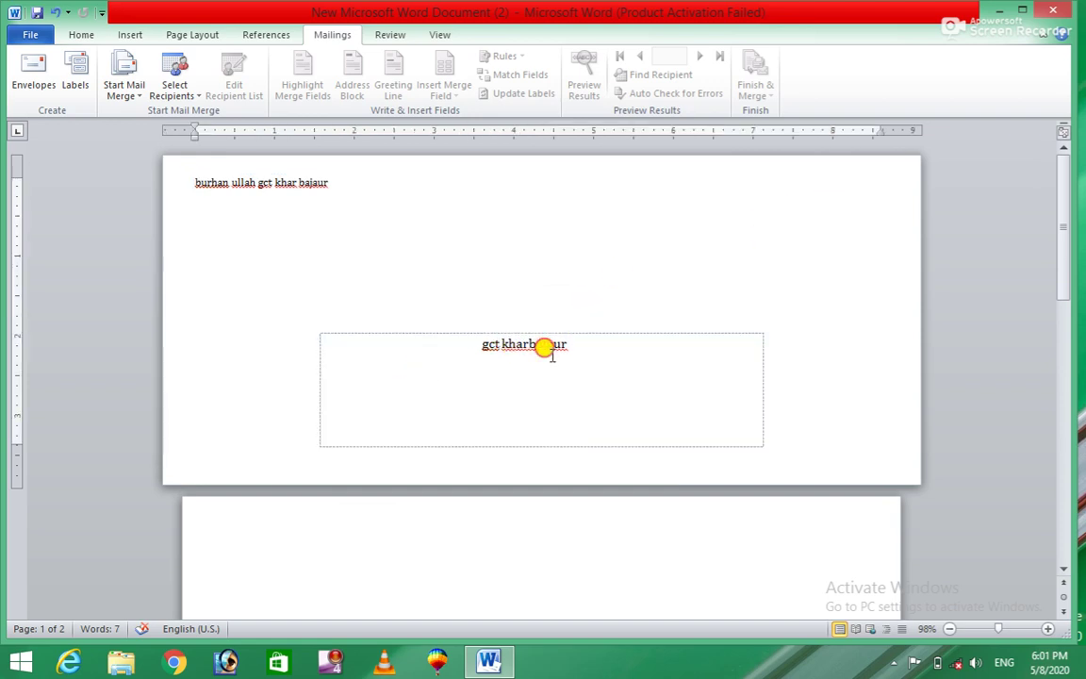
click(444, 182)
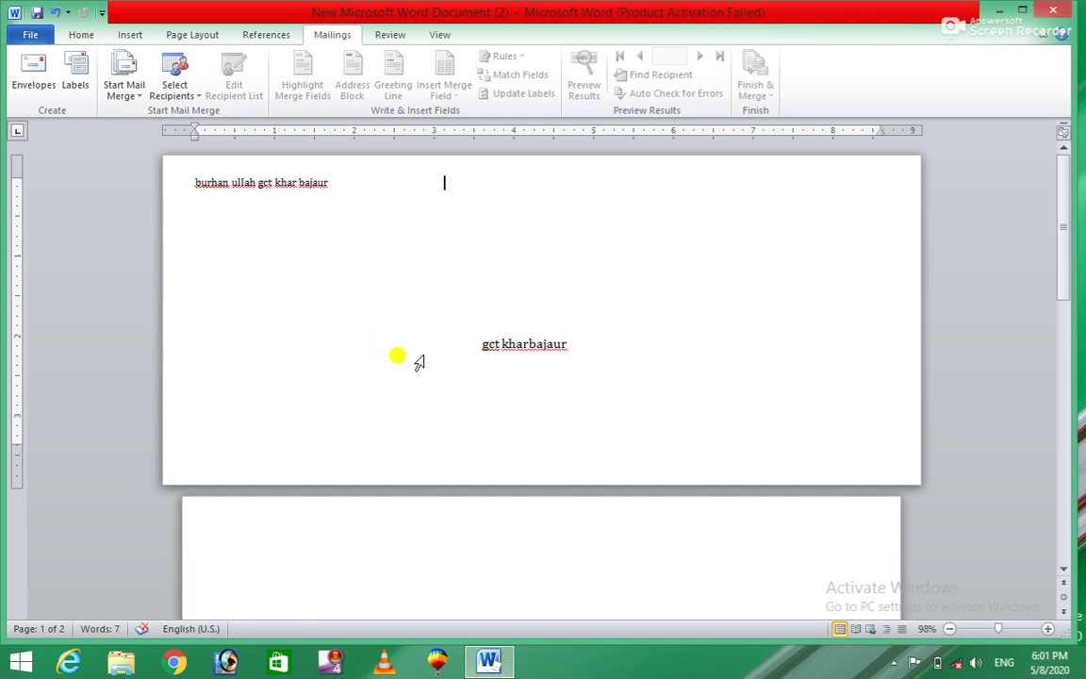
click(28, 73)
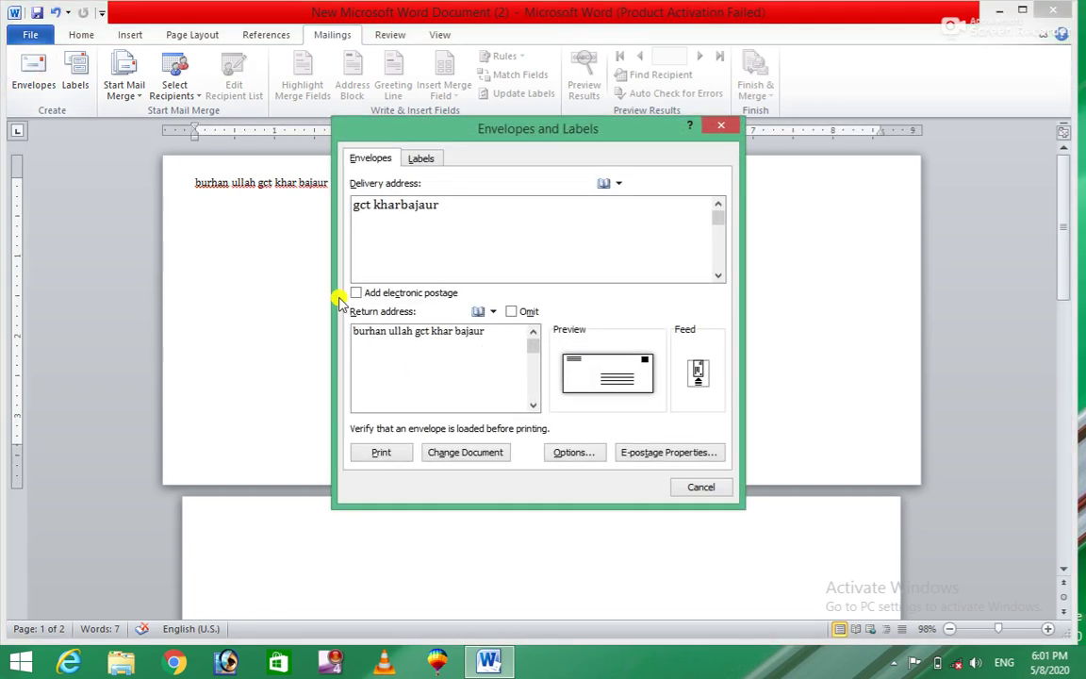
Step: Omit the return address and apply that change to the envelope in the document
drag(589, 128, 853, 149)
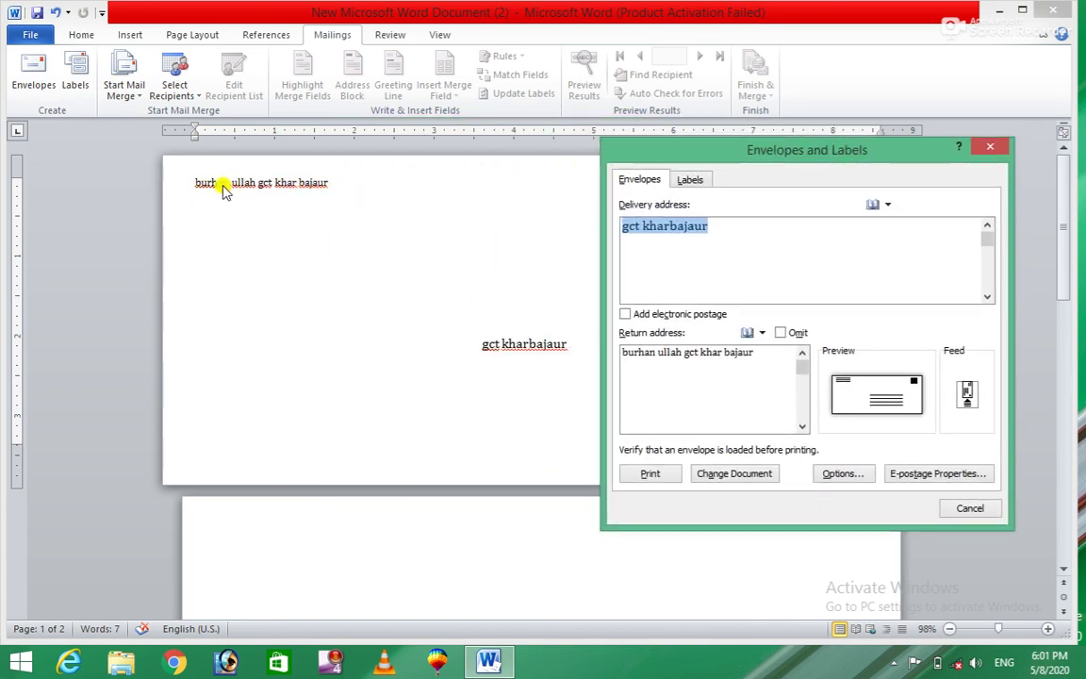
drag(742, 152, 526, 111)
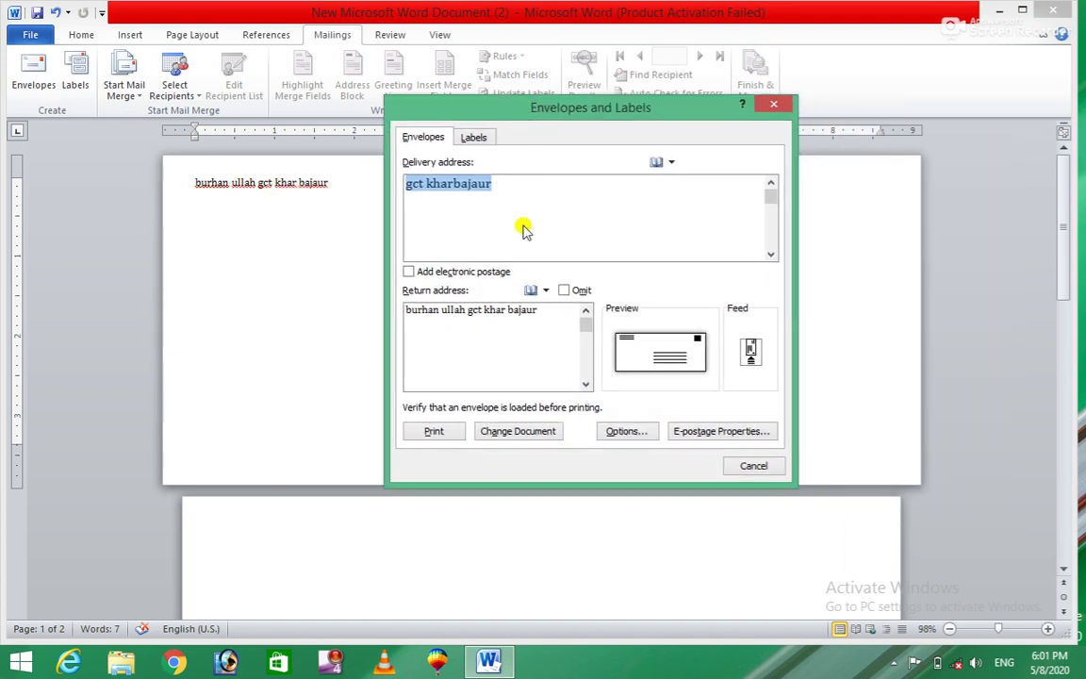
click(564, 291)
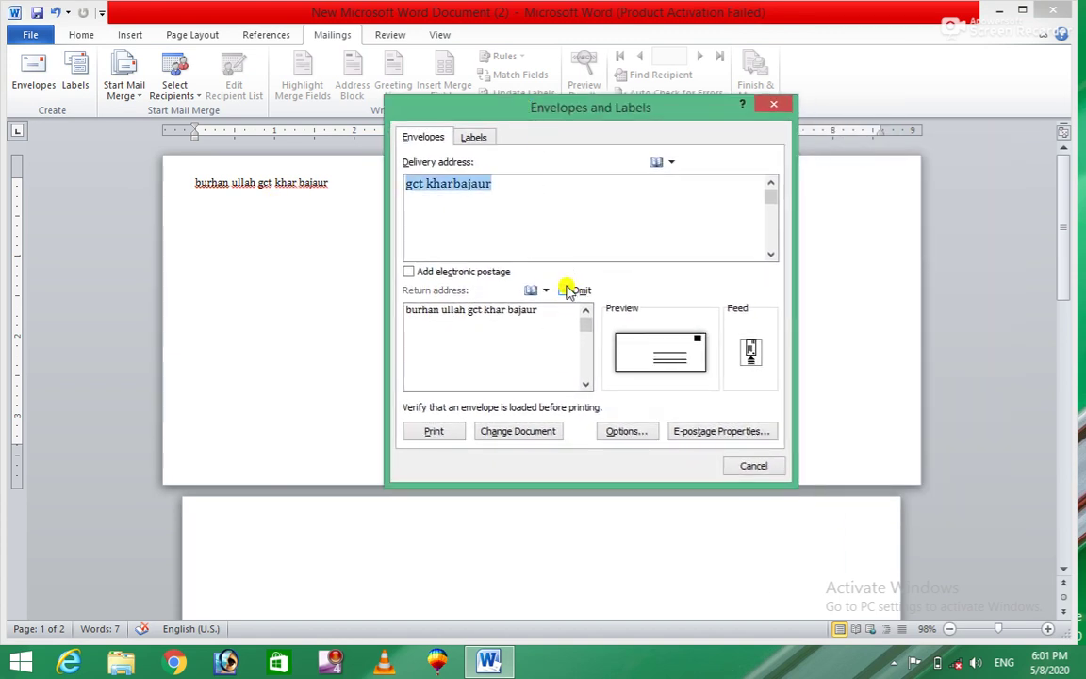
click(565, 291)
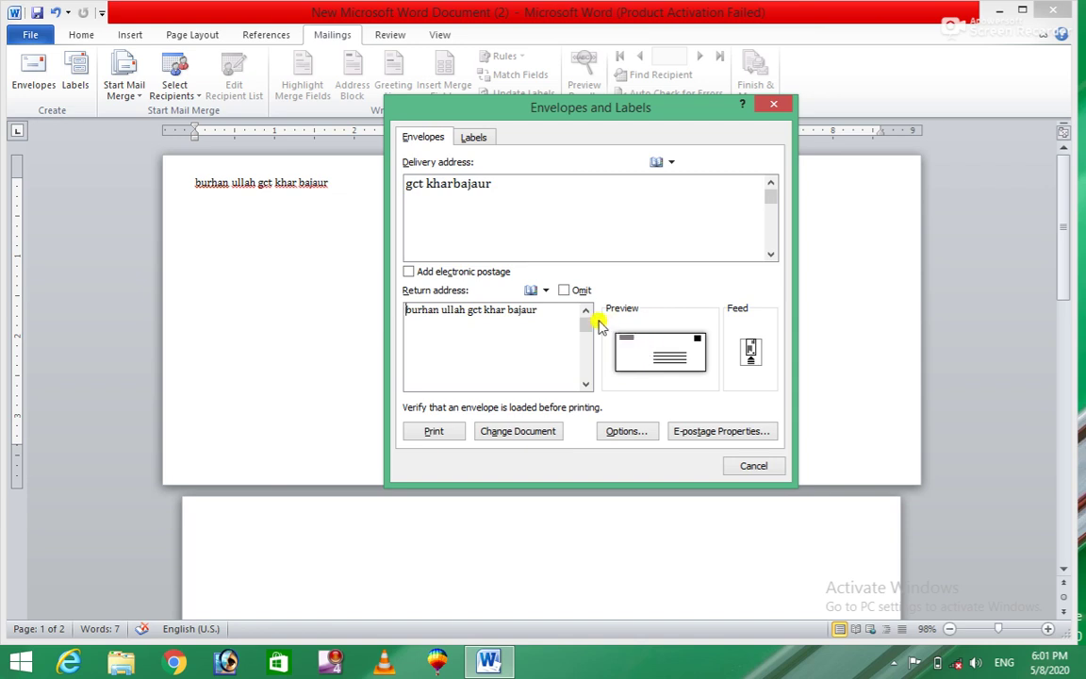
click(564, 290)
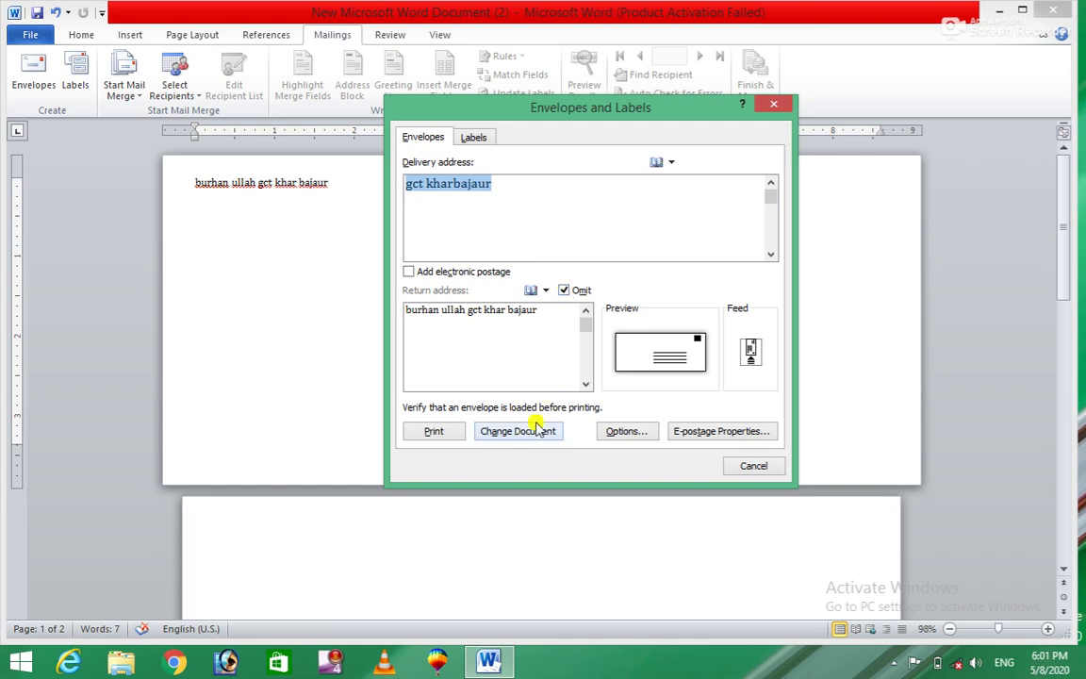
click(505, 432)
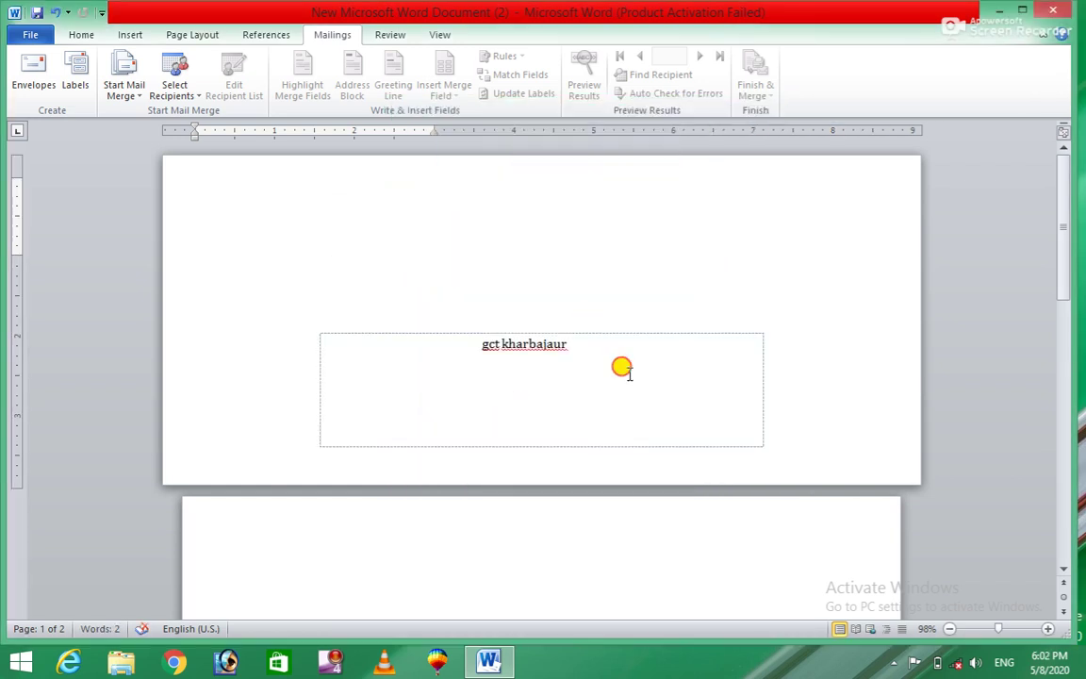
Step: Undo the omission to restore the return address, then reopen and cancel Envelopes and Labels
click(632, 375)
click(209, 216)
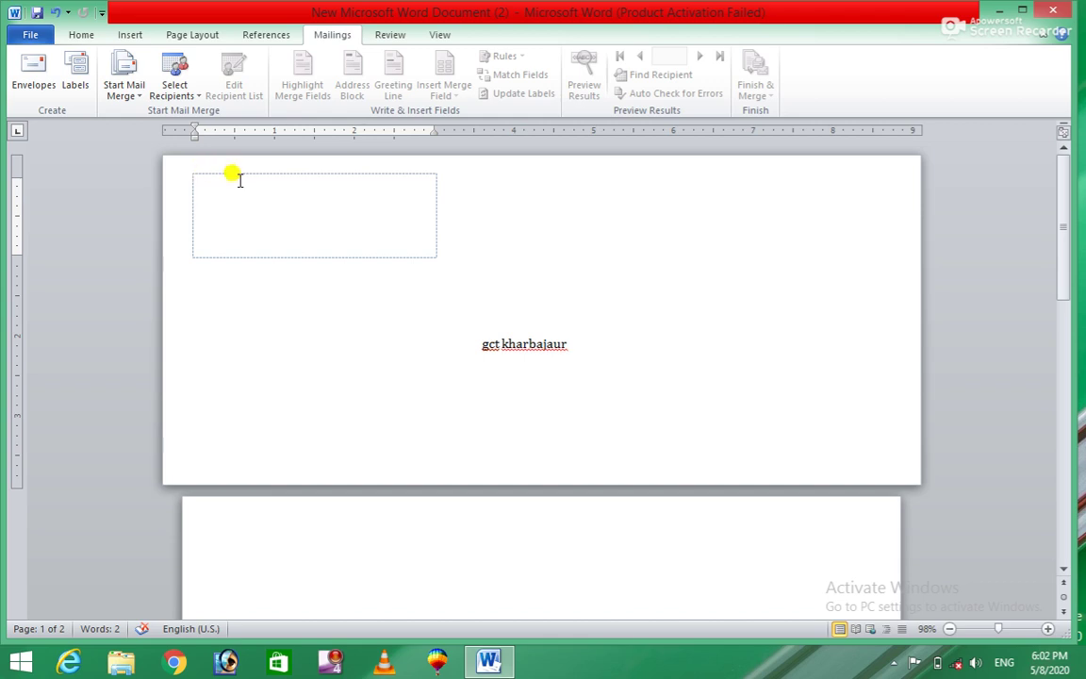
click(550, 330)
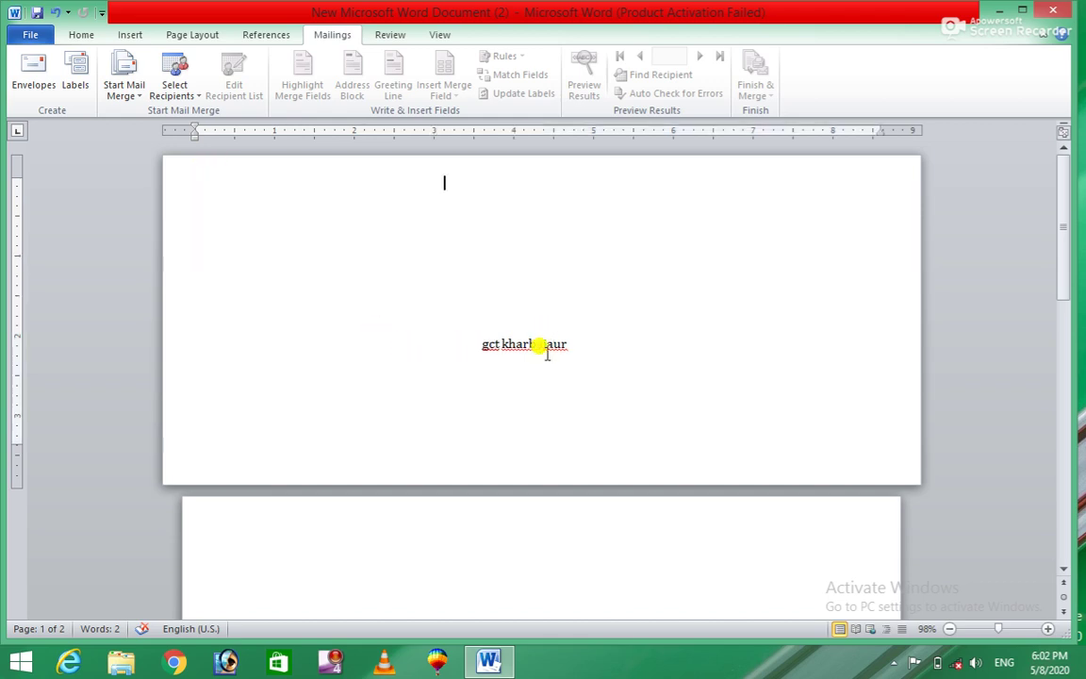
click(547, 345)
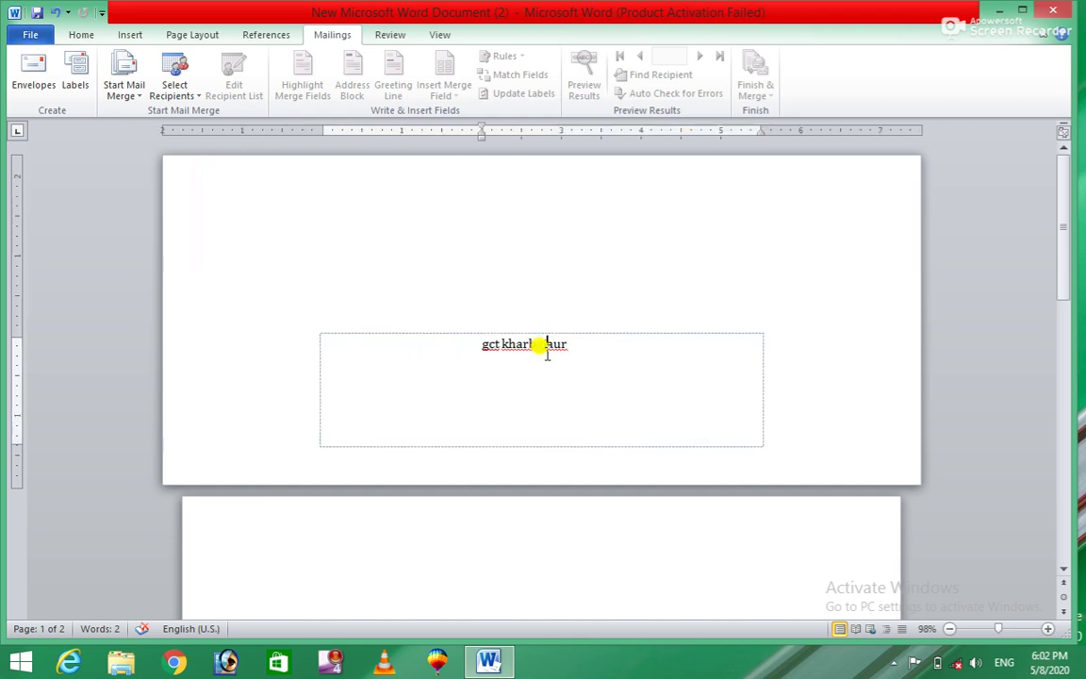
key(ctrl+z)
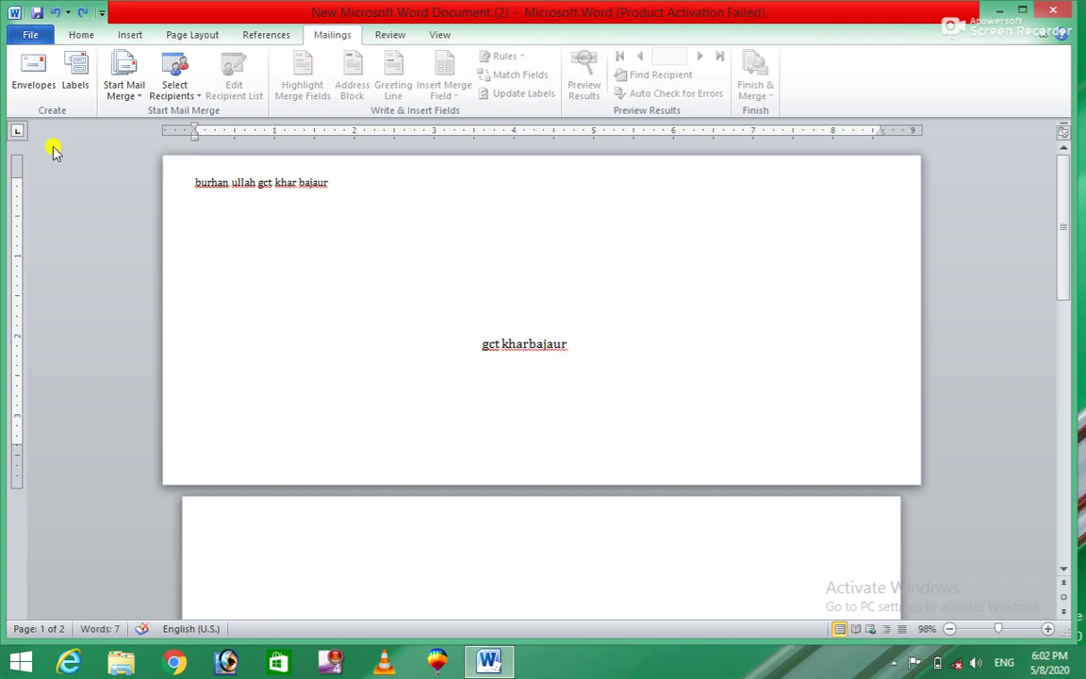
click(34, 83)
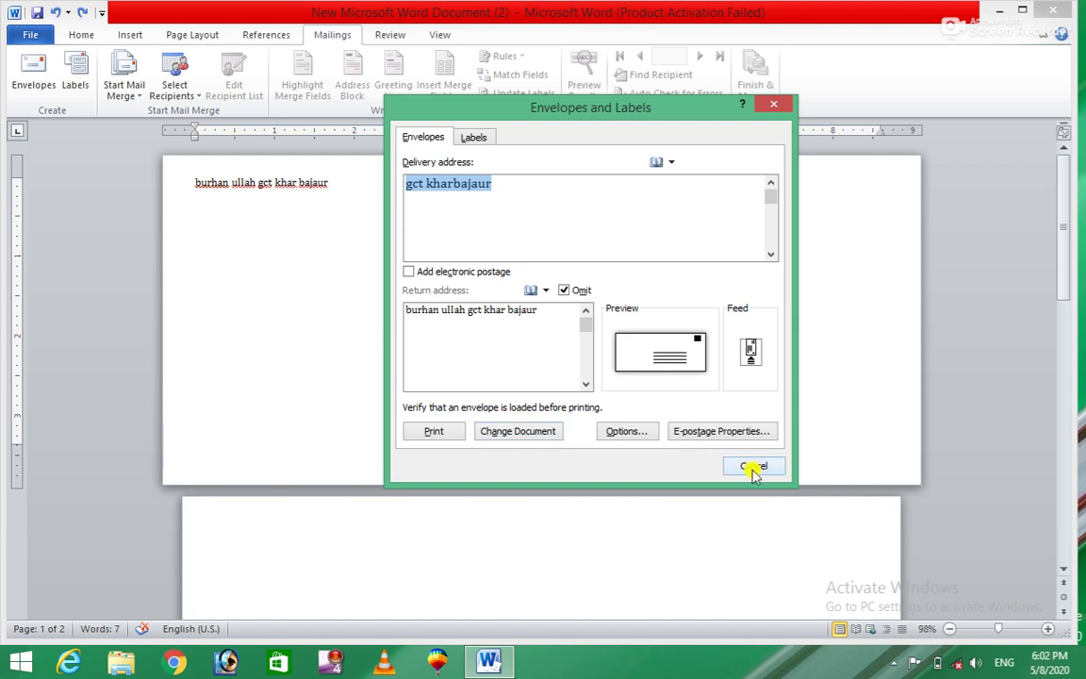
click(754, 467)
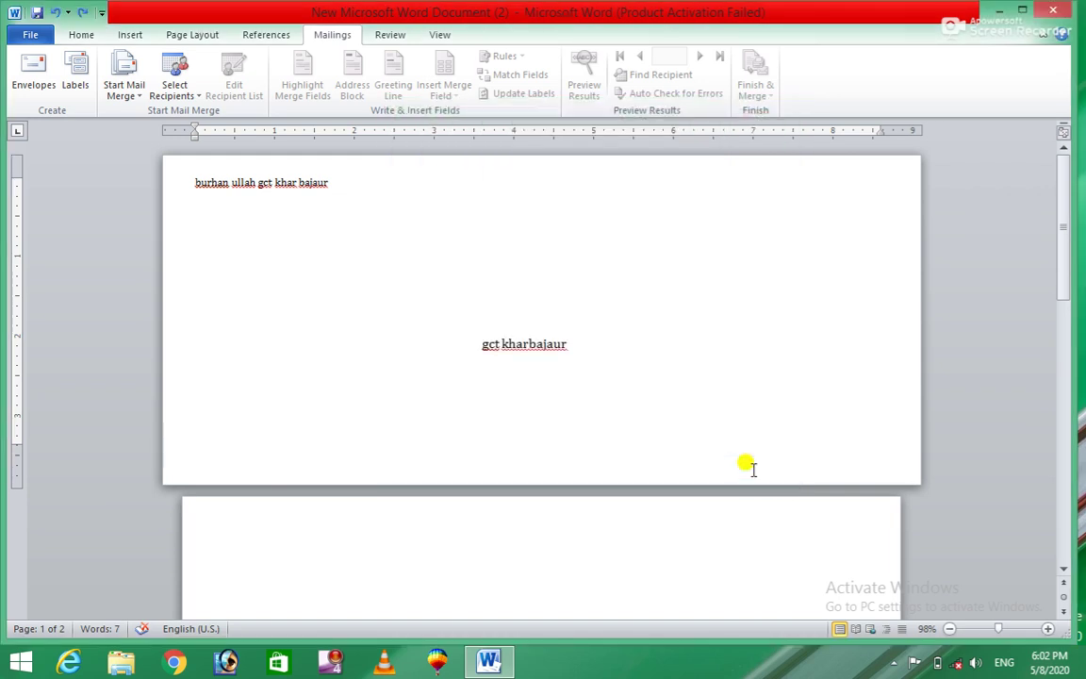
Step: Undo the envelope back to a blank page and show the Start Mail Merge menu
key(ctrl+z)
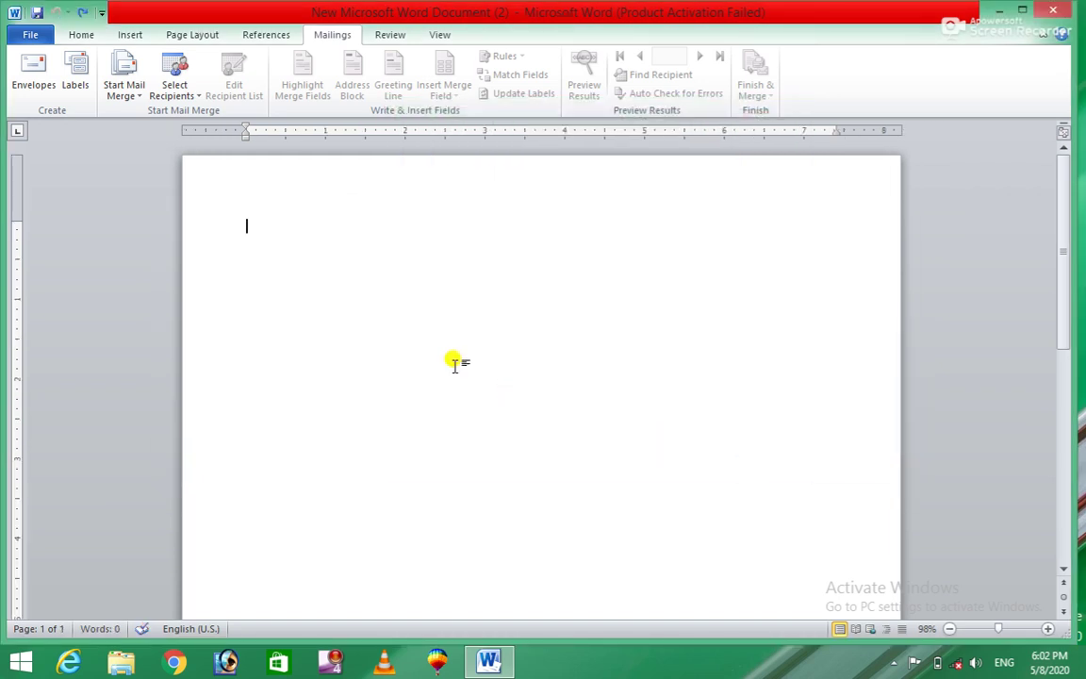
click(83, 71)
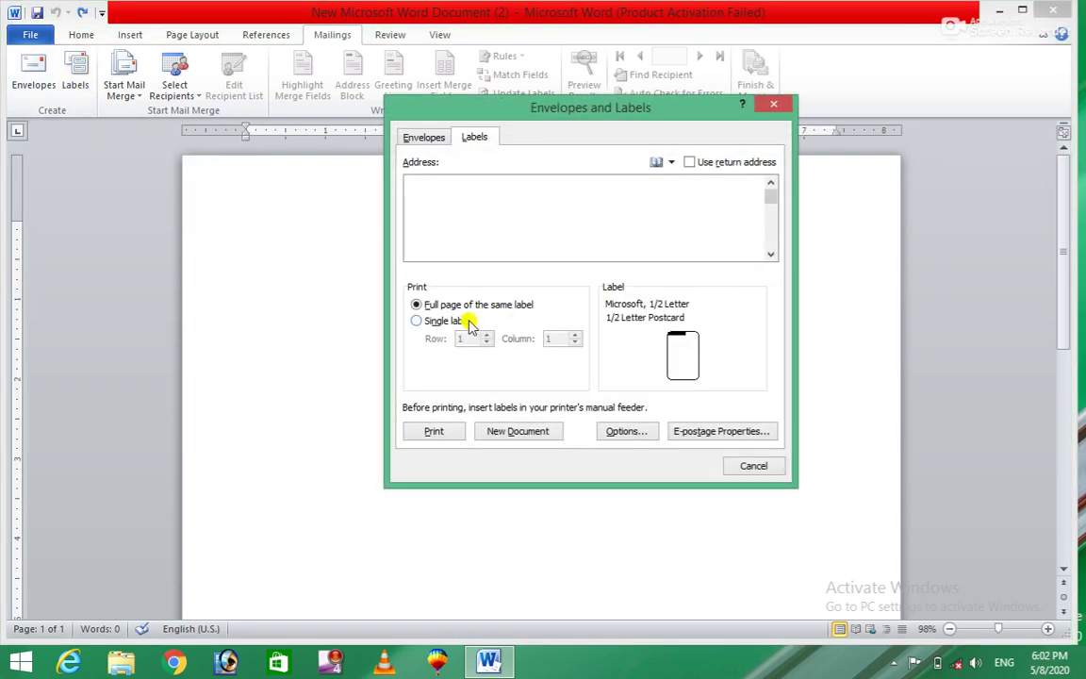
click(771, 109)
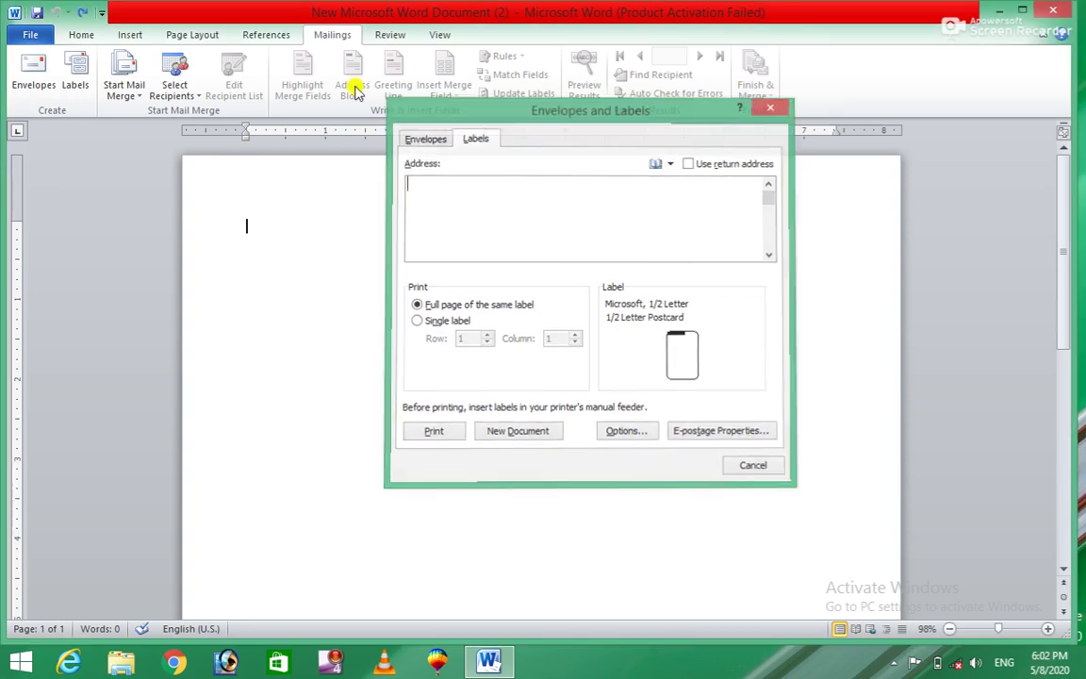
click(135, 98)
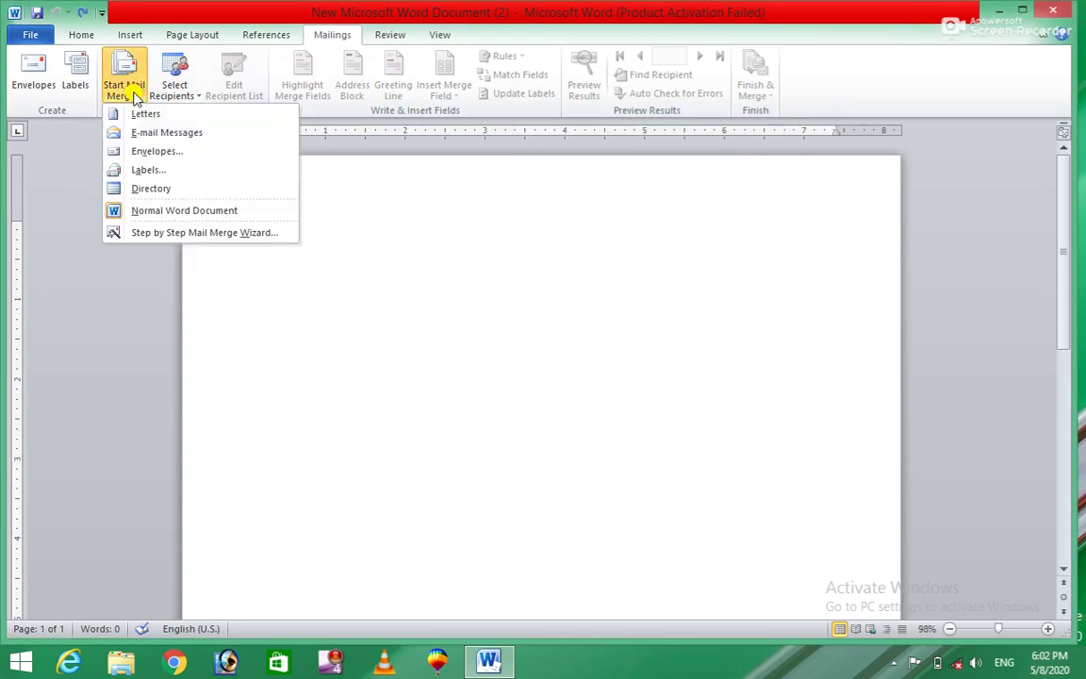
Step: Start a Labels merge and inspect the APLI-DECADRY DLW1786 address label's measurements
click(155, 171)
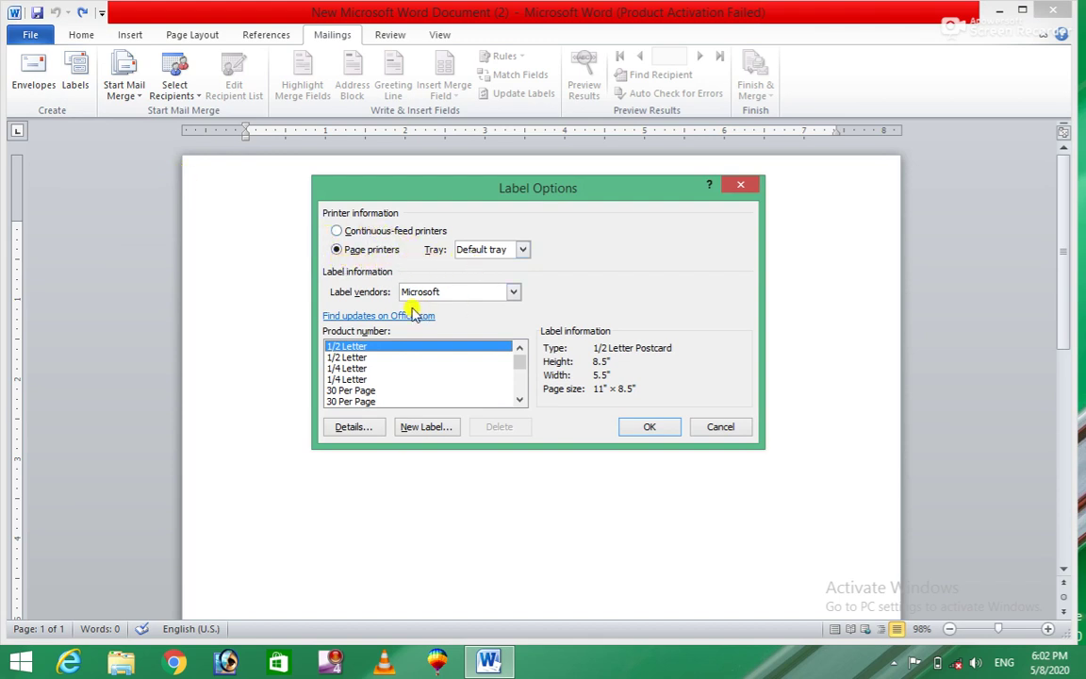
click(461, 291)
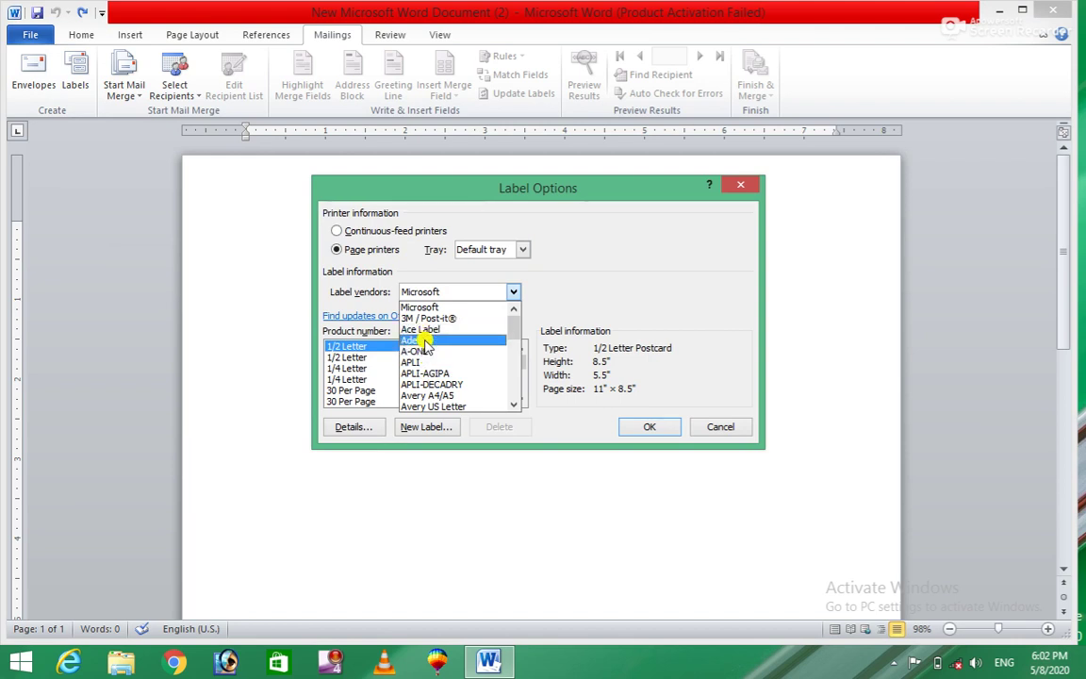
click(440, 384)
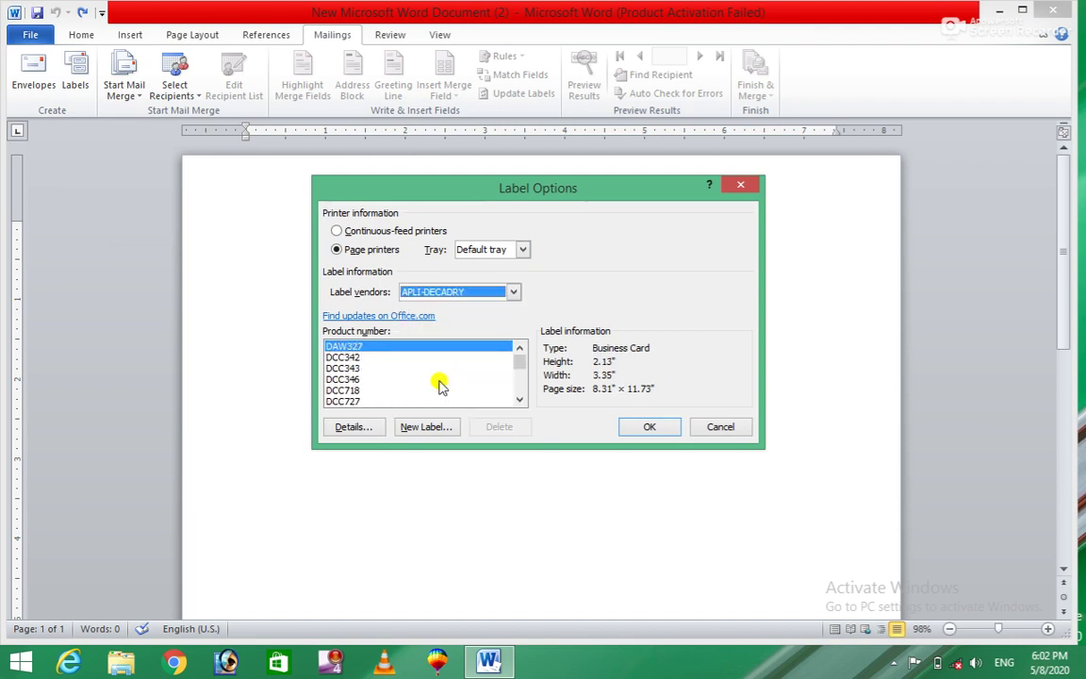
click(519, 400)
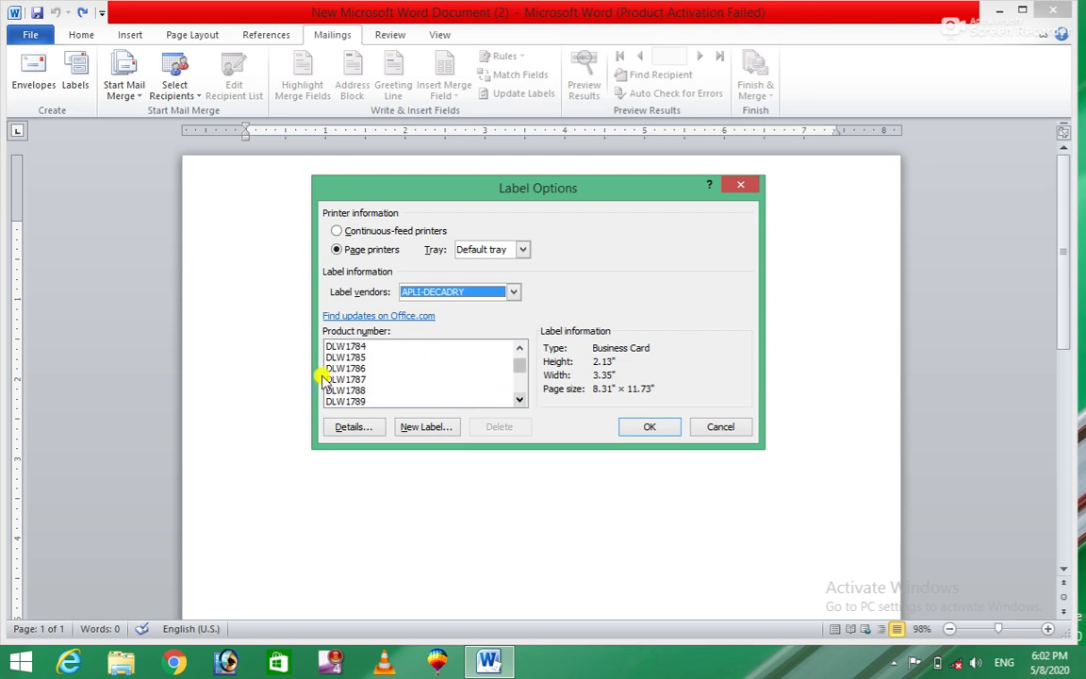
click(363, 368)
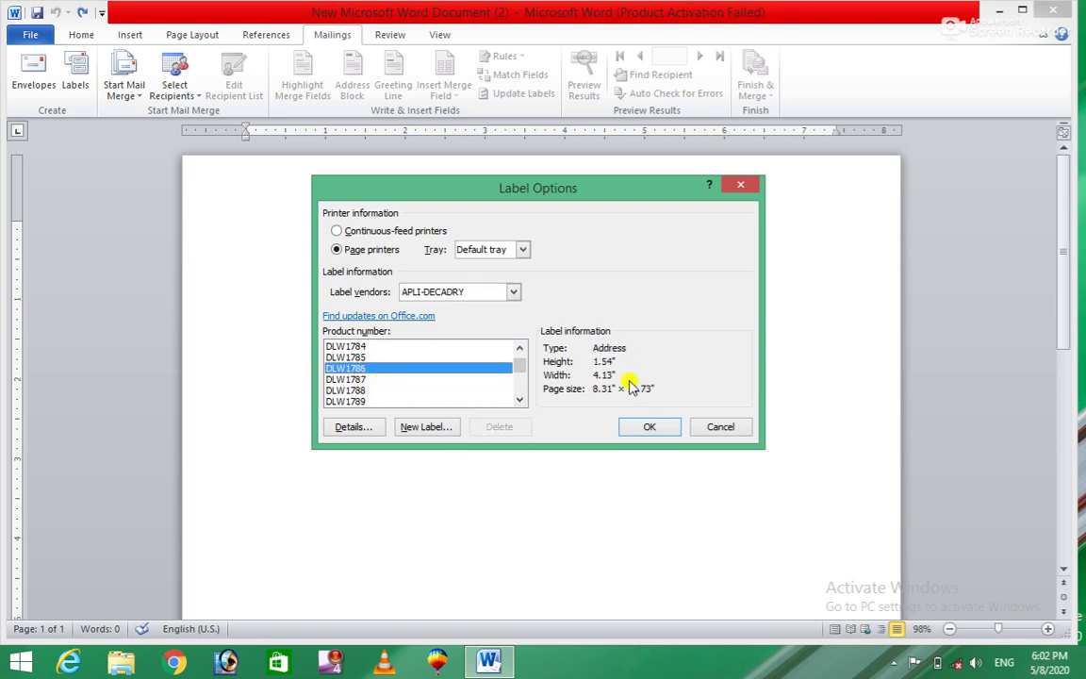
click(370, 429)
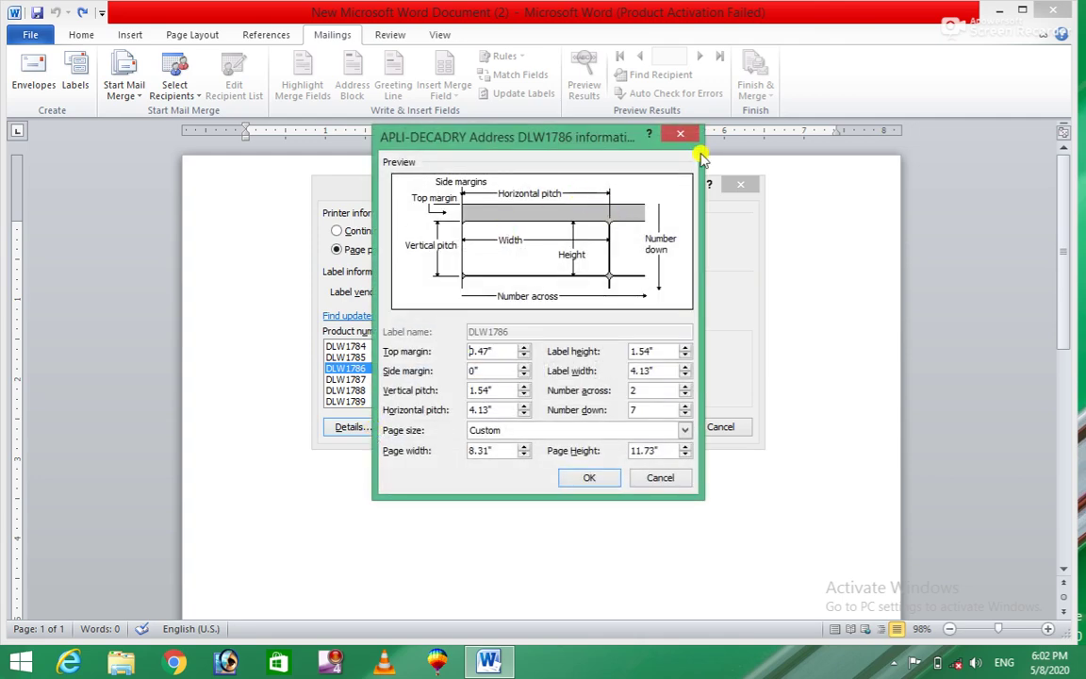
click(687, 132)
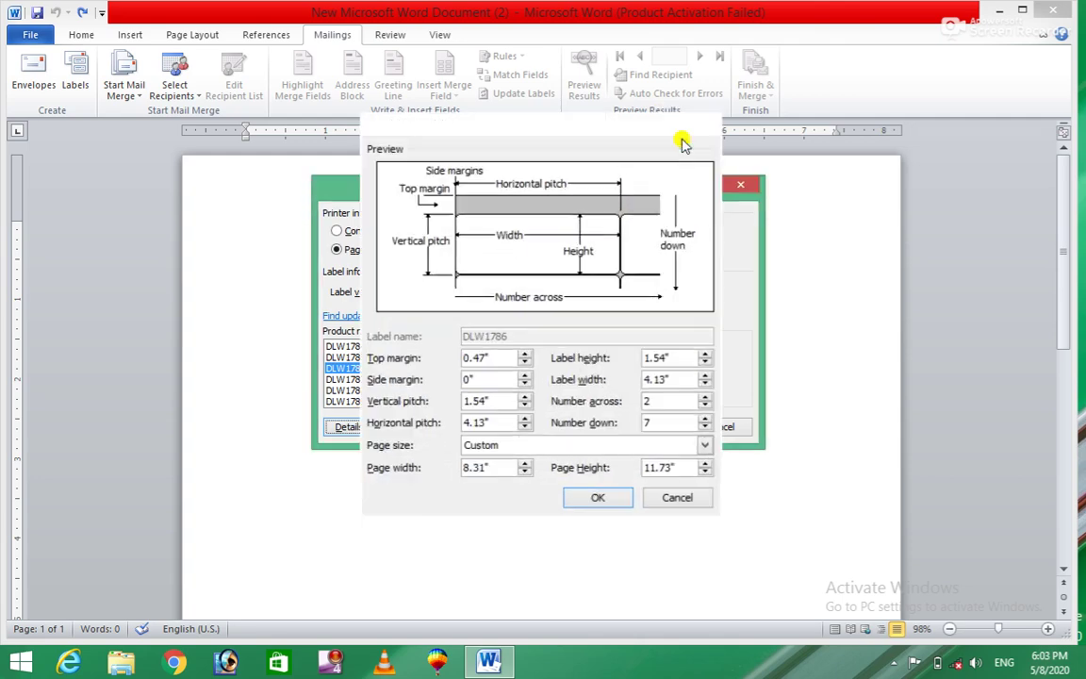
Step: Switch the vendor to 3M / Post-it, pick the 3100-B address label and view its details
click(492, 292)
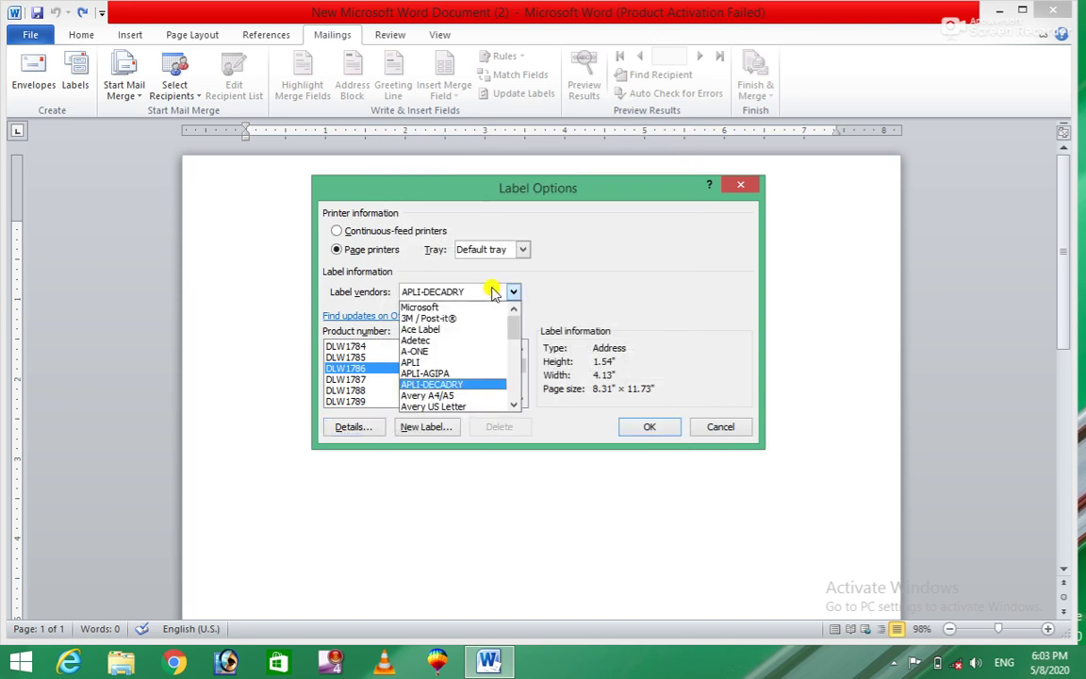
click(415, 318)
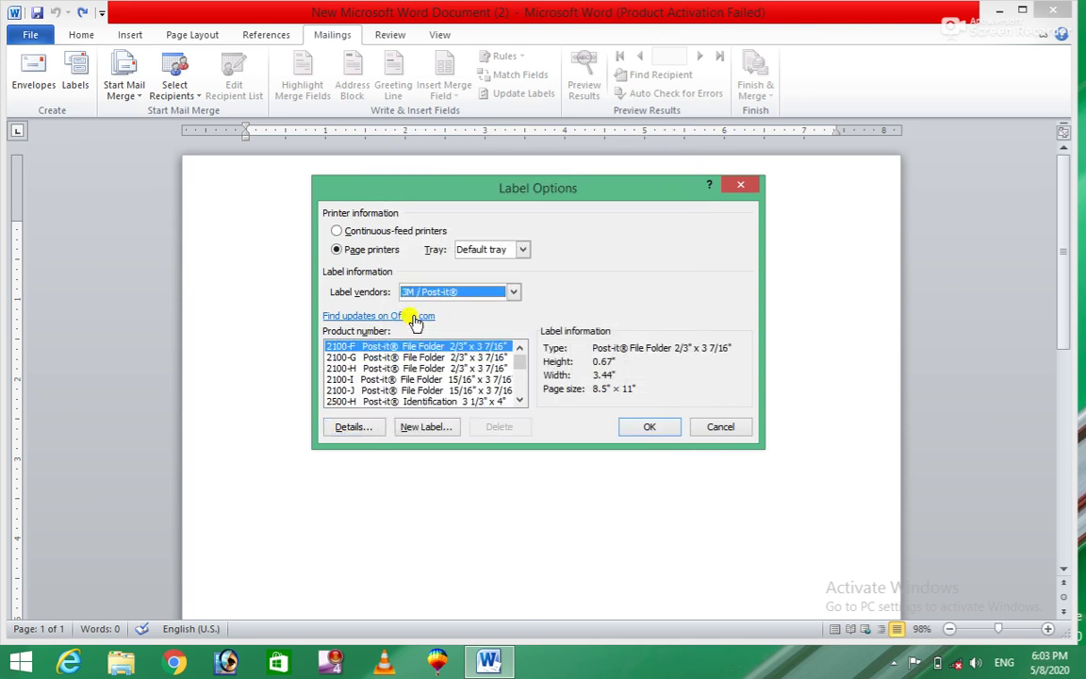
click(396, 389)
click(520, 401)
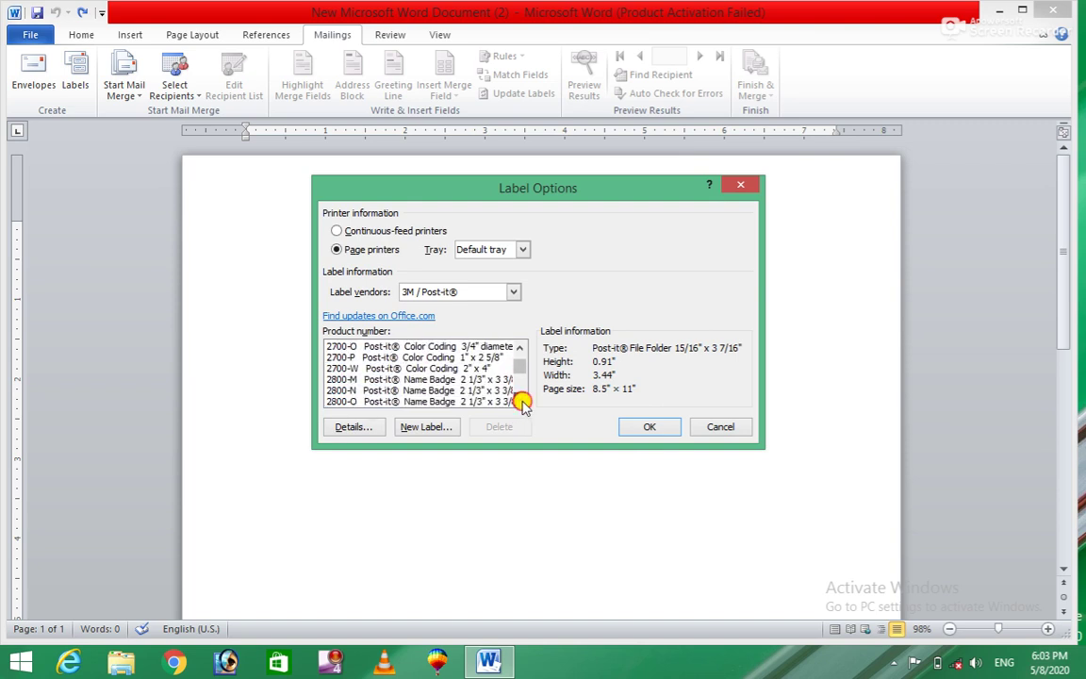
click(374, 370)
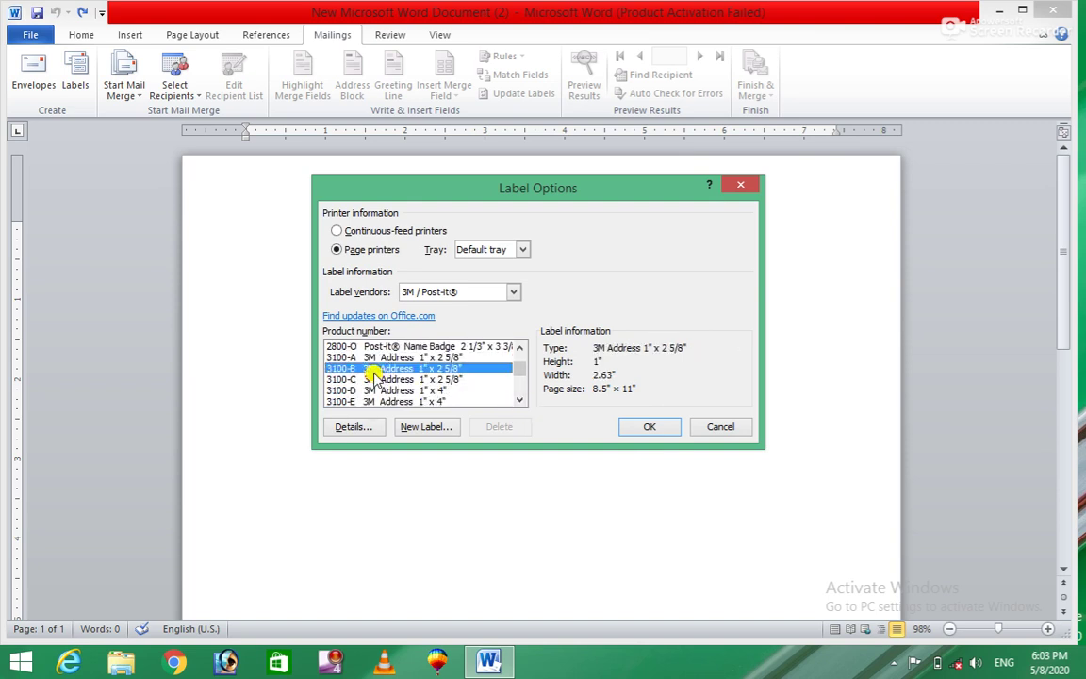
click(351, 426)
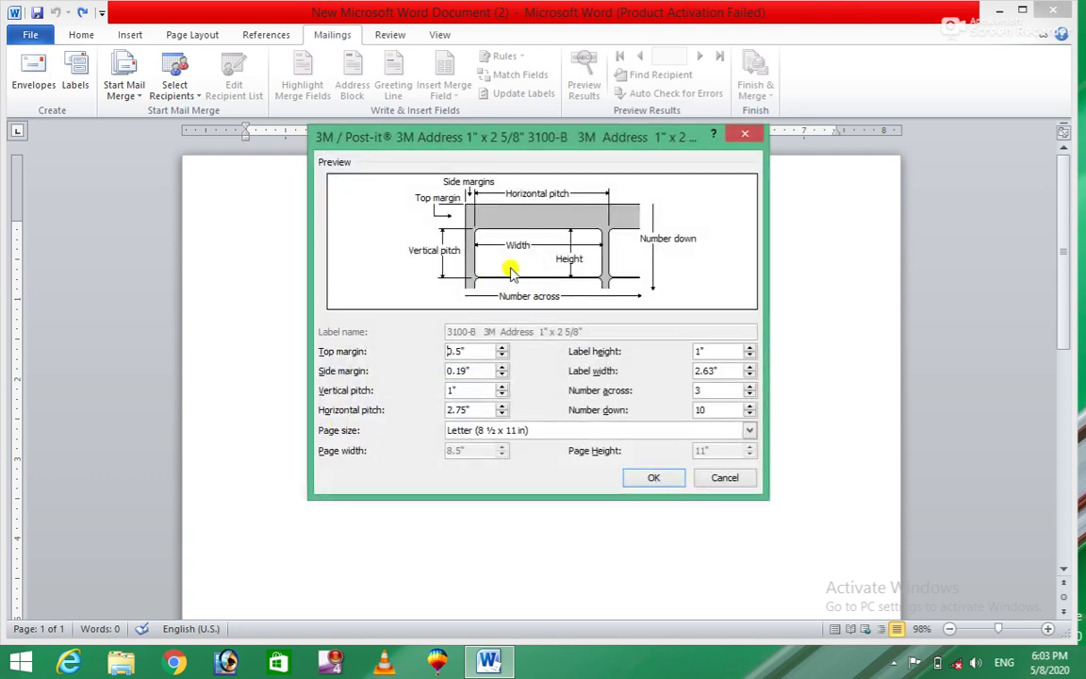
Step: Try horizontal pitch 3.5", vertical pitch 2.2", and side and top margins of 1.3"
click(504, 405)
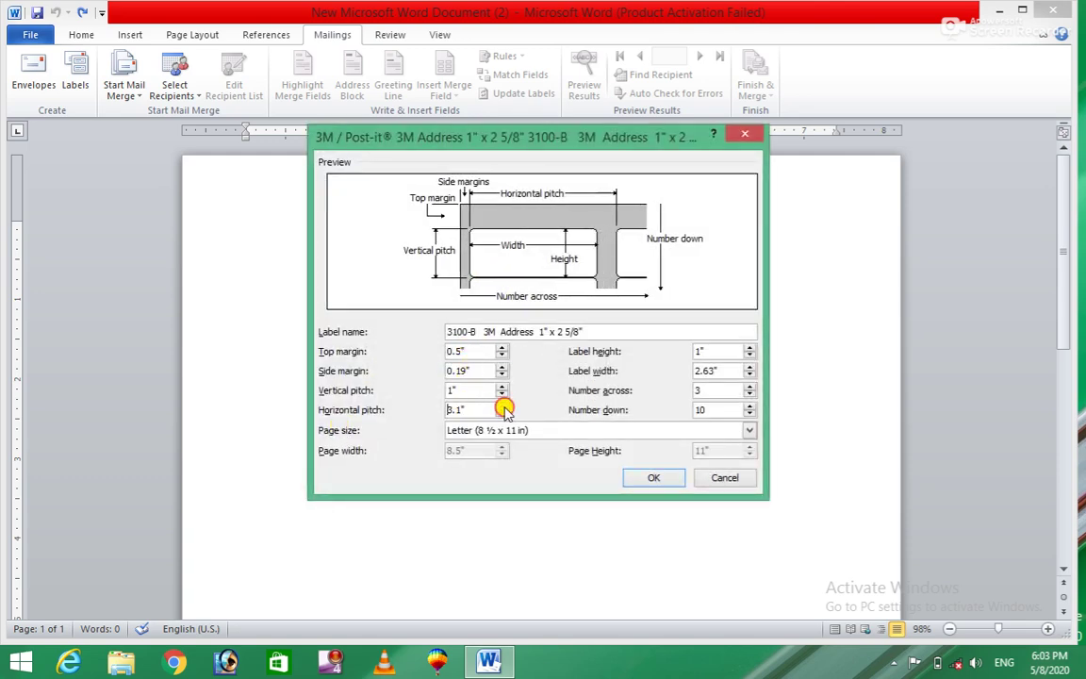
click(505, 405)
click(504, 405)
click(505, 406)
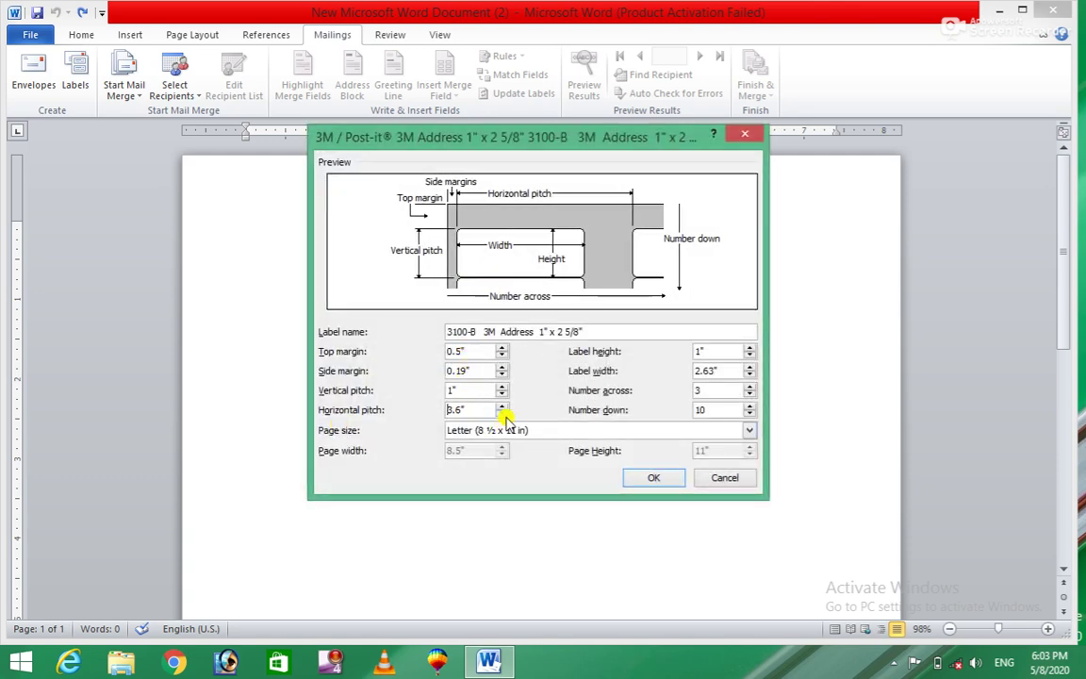
click(505, 414)
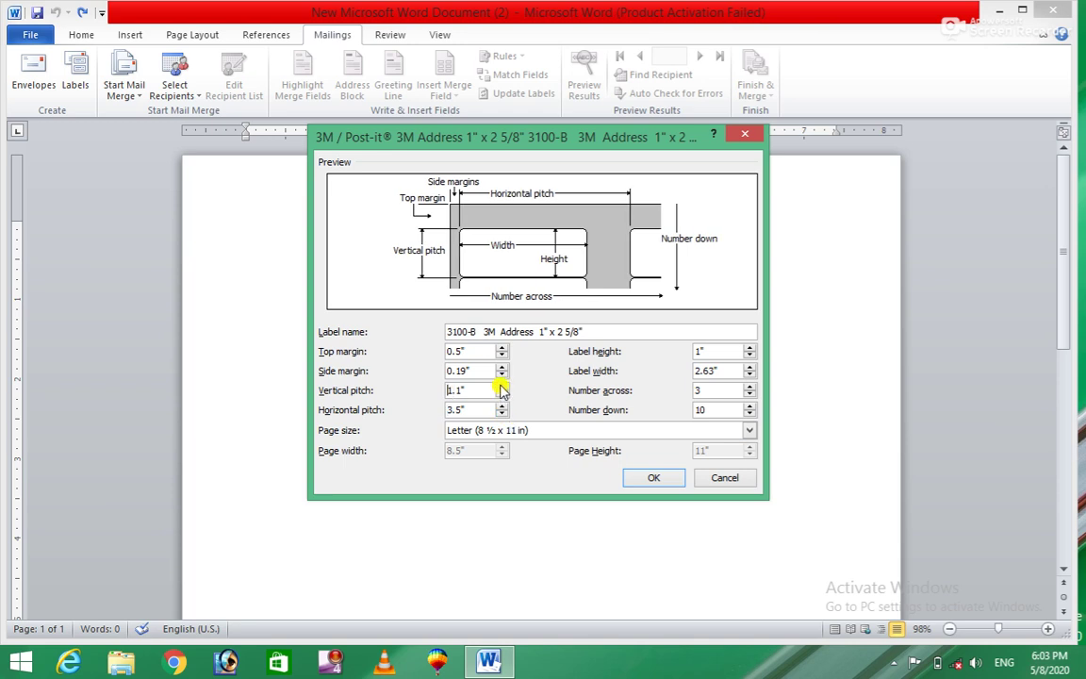
click(501, 386)
click(501, 385)
click(500, 386)
click(501, 386)
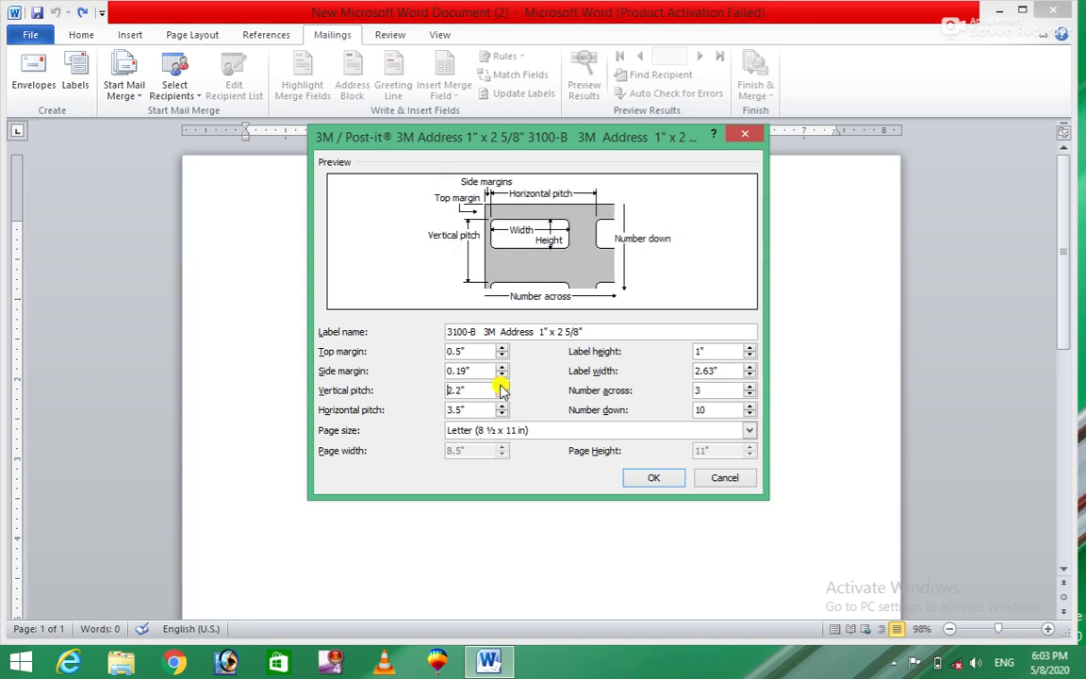
click(501, 367)
click(501, 367)
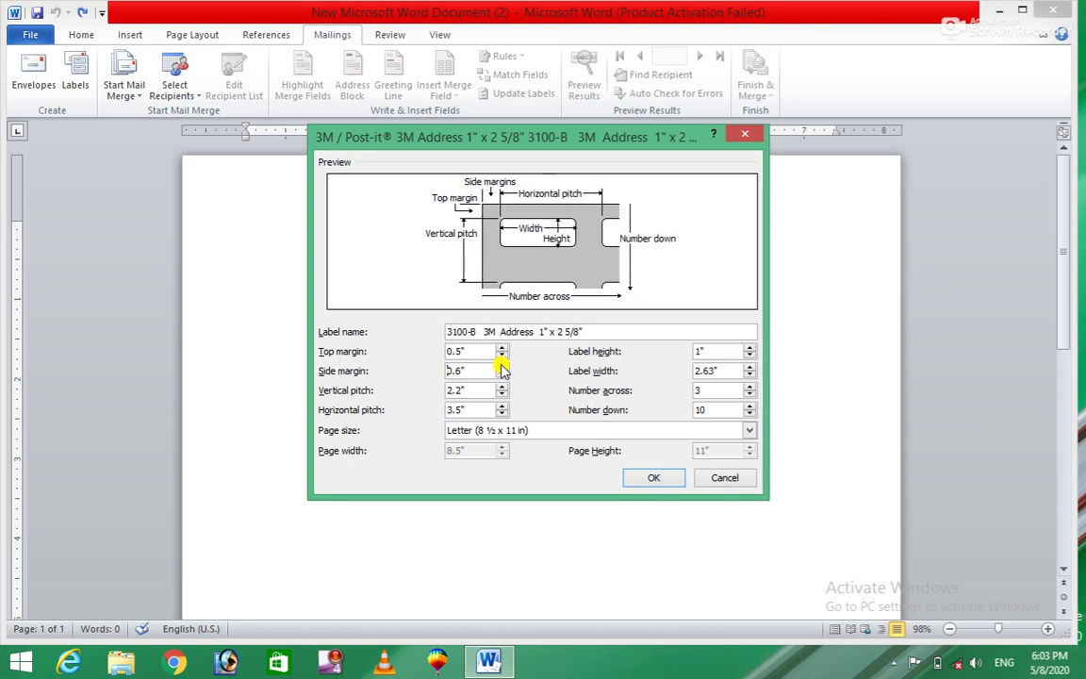
click(502, 367)
click(502, 367)
click(501, 367)
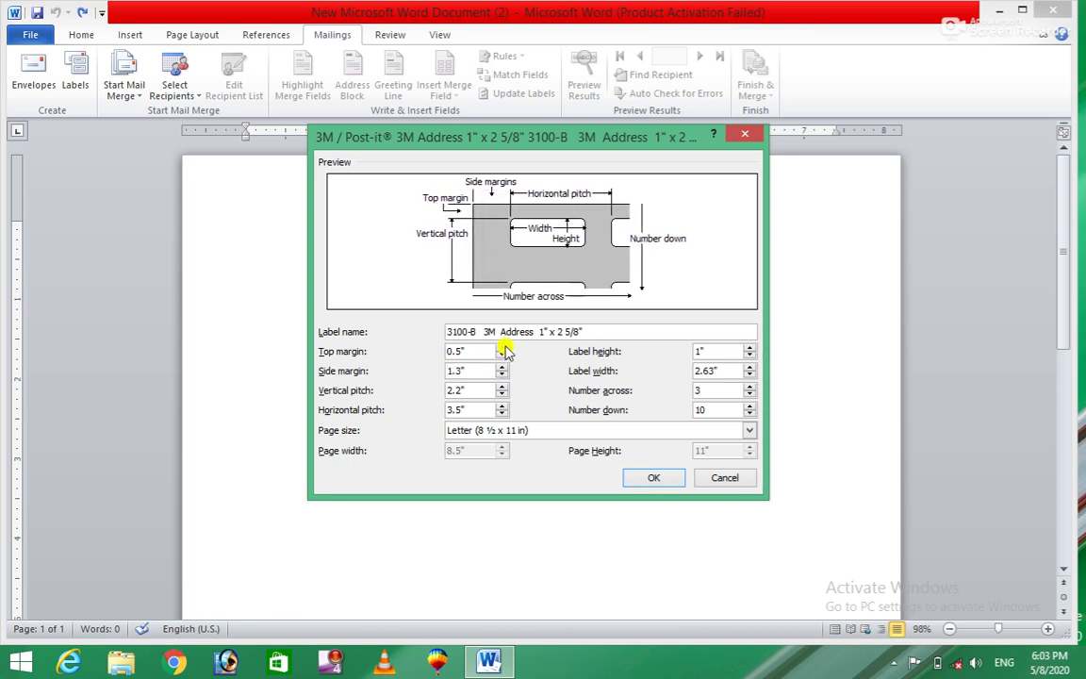
click(503, 347)
click(503, 347)
click(503, 347)
click(503, 347)
click(502, 347)
click(503, 346)
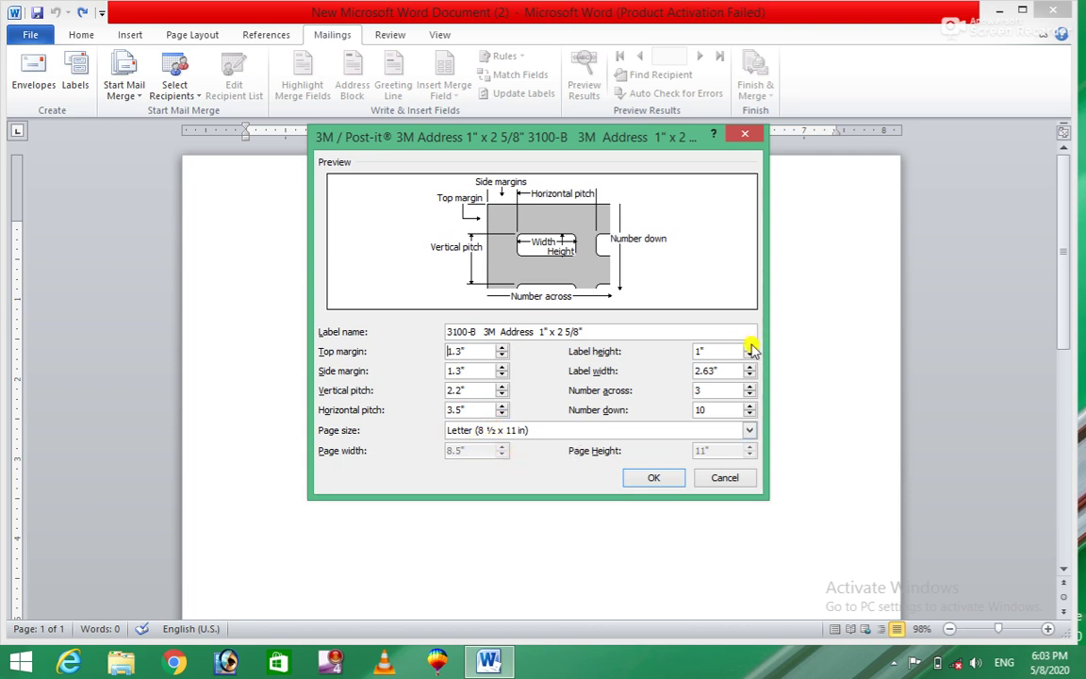
Step: Try label height 1.7", width 3.4" and a new Number across, then cancel the changes
click(749, 347)
click(749, 347)
double_click(750, 347)
click(750, 347)
double_click(750, 347)
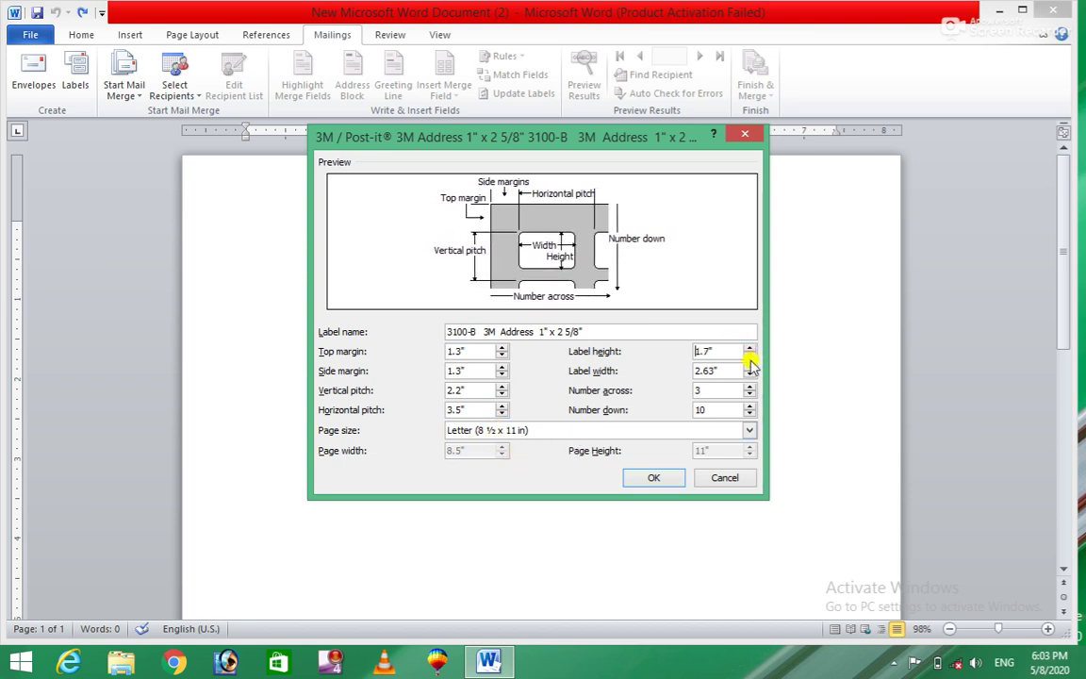
double_click(750, 366)
double_click(750, 366)
double_click(750, 366)
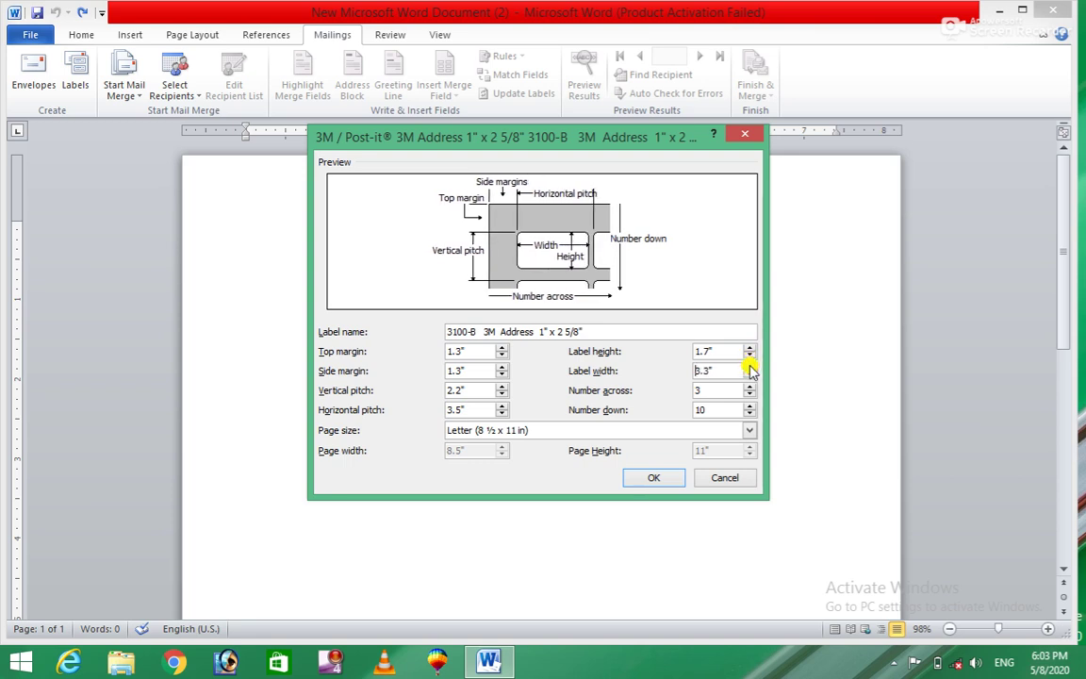
double_click(749, 366)
click(749, 386)
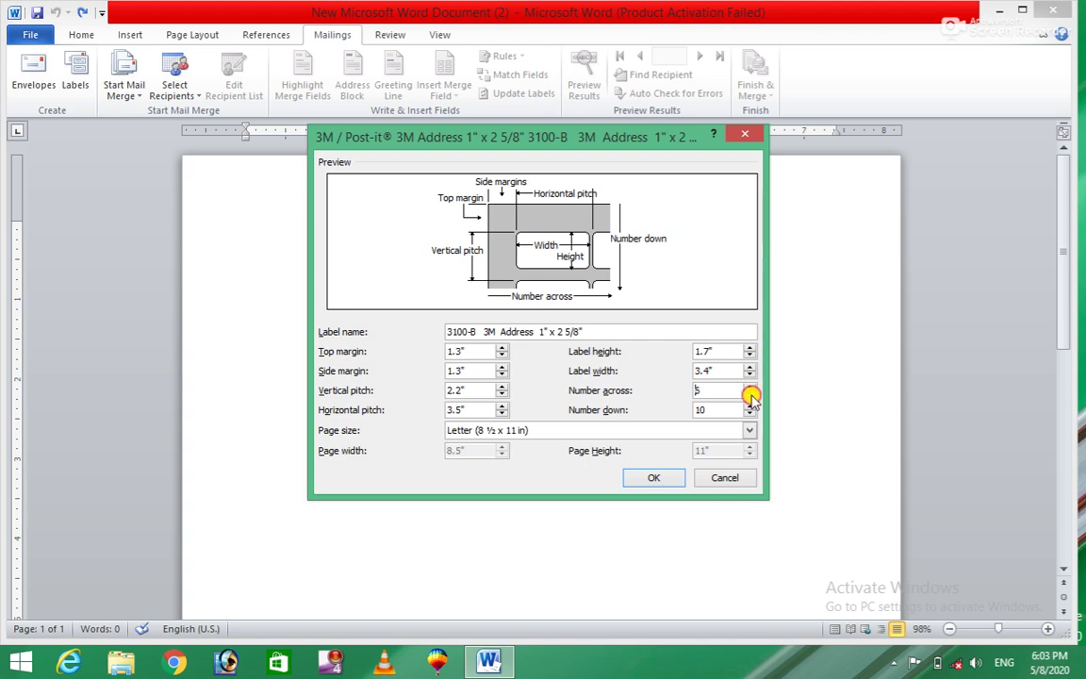
click(726, 479)
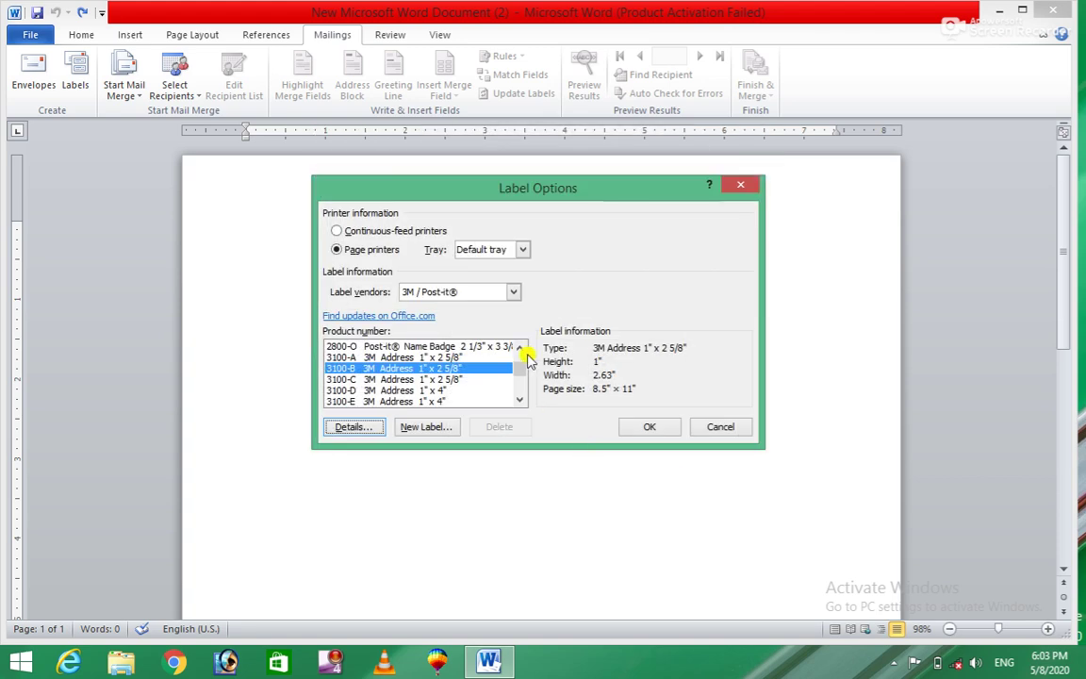
Step: Choose Microsoft's 30 Per Page label and define it as 1" x 2.63", 3 across, 10 down
click(475, 293)
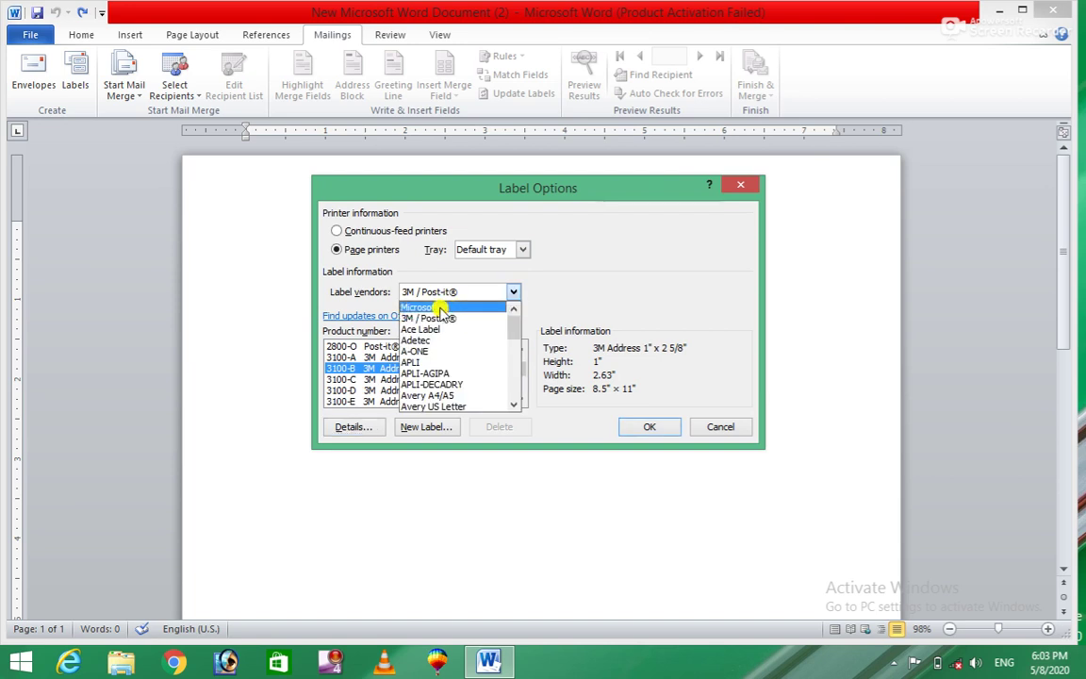
click(471, 303)
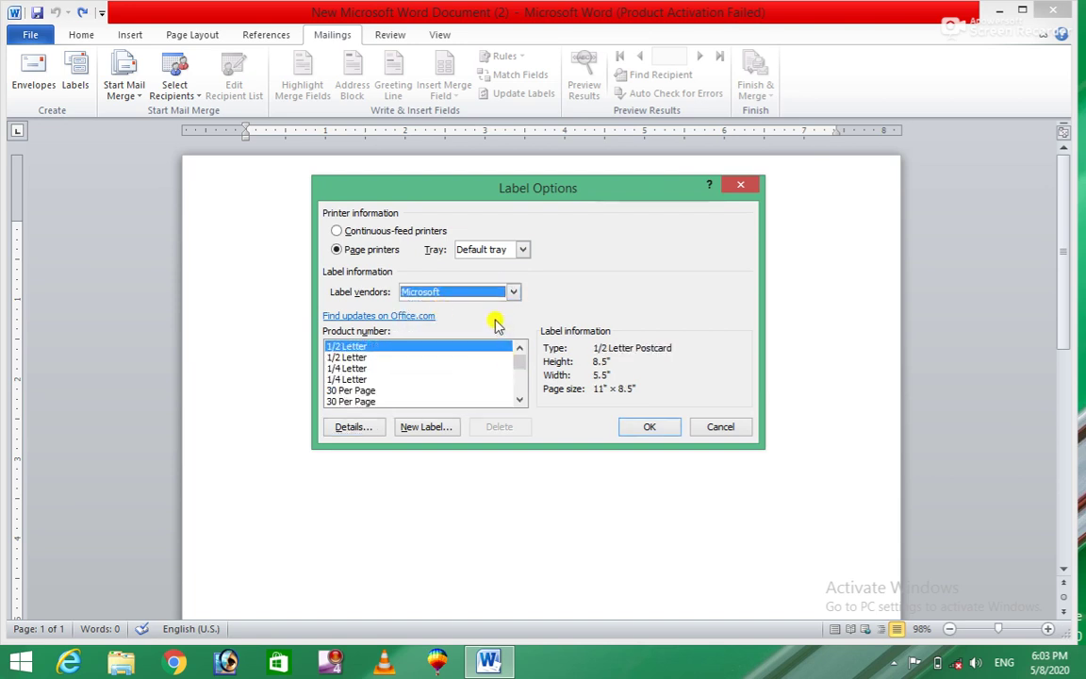
mouse_move(520, 364)
mouse_down()
mouse_move(519, 393)
mouse_move(515, 355)
mouse_up()
click(521, 382)
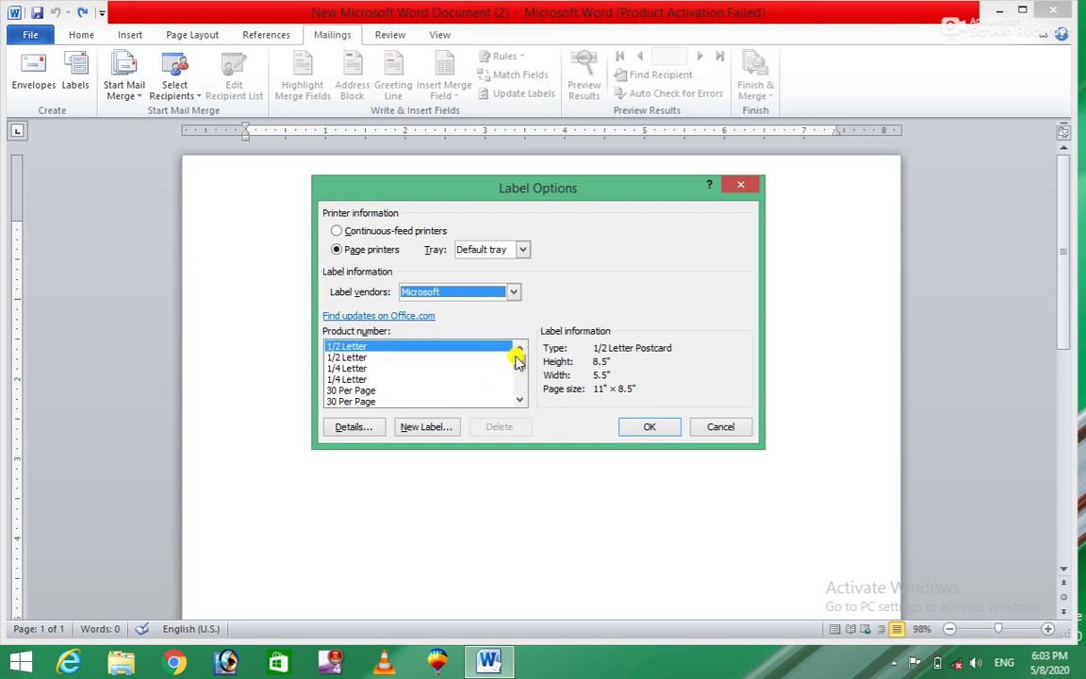
click(350, 403)
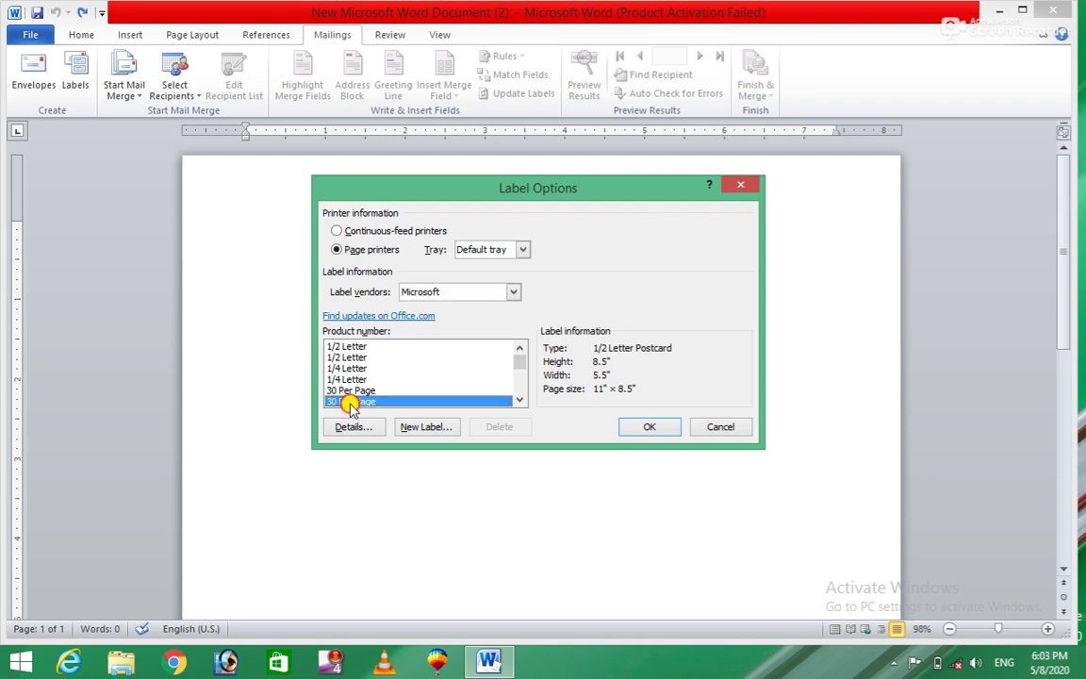
click(433, 429)
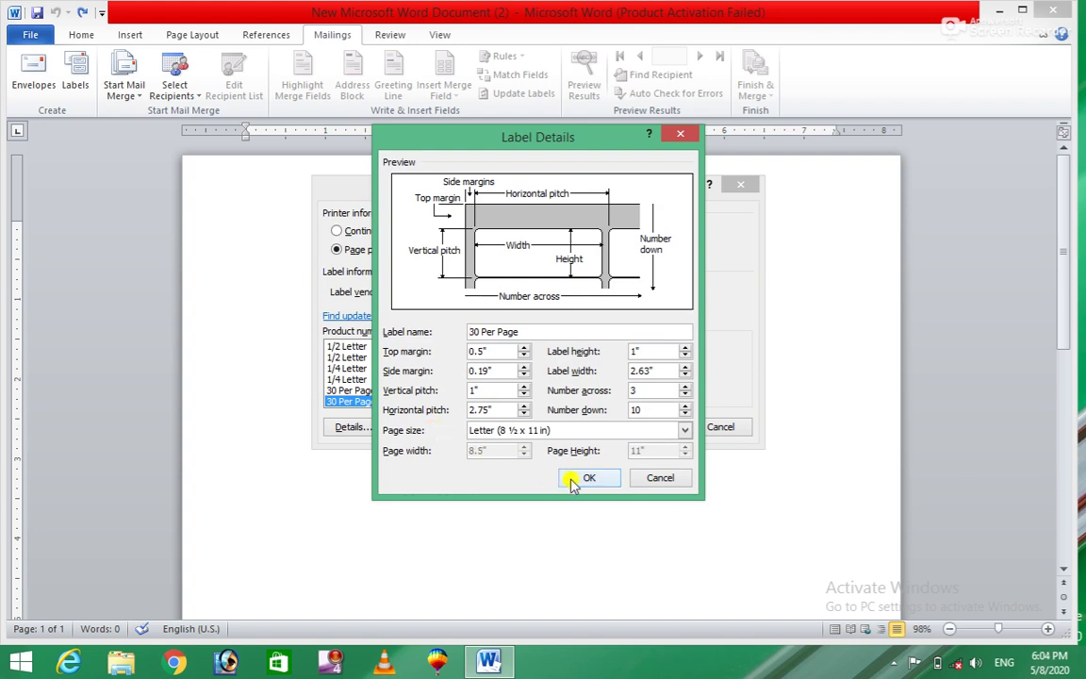
click(583, 478)
Step: Create the three-across label table and start typing the address in the first label
click(649, 430)
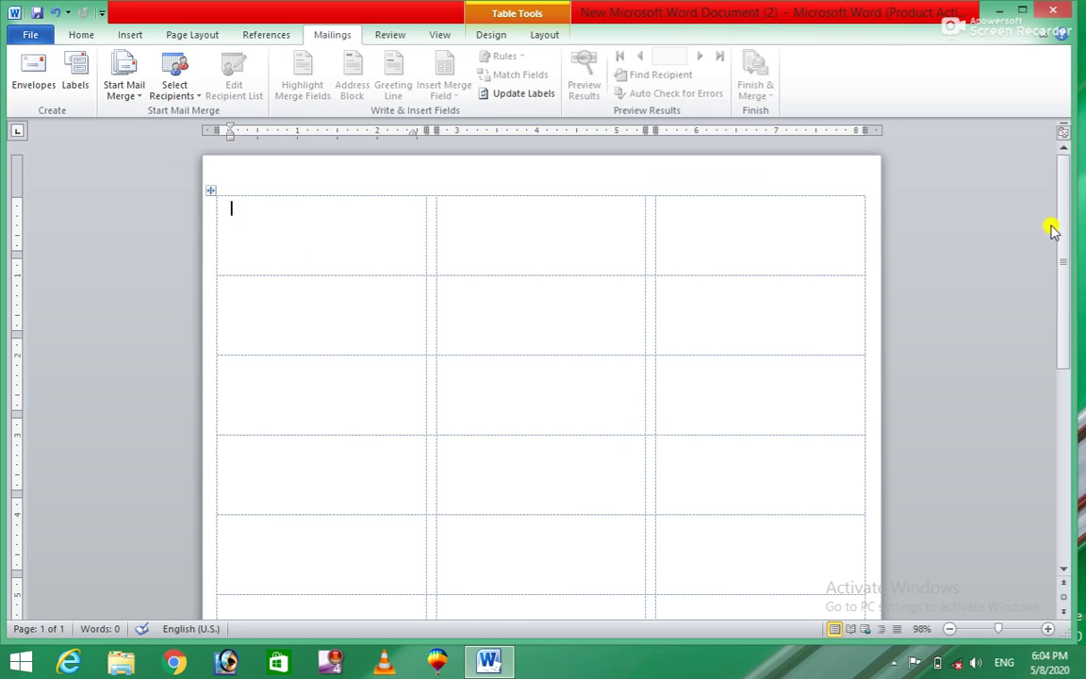
mouse_move(1059, 236)
mouse_down()
mouse_move(1052, 279)
mouse_move(1057, 224)
mouse_up()
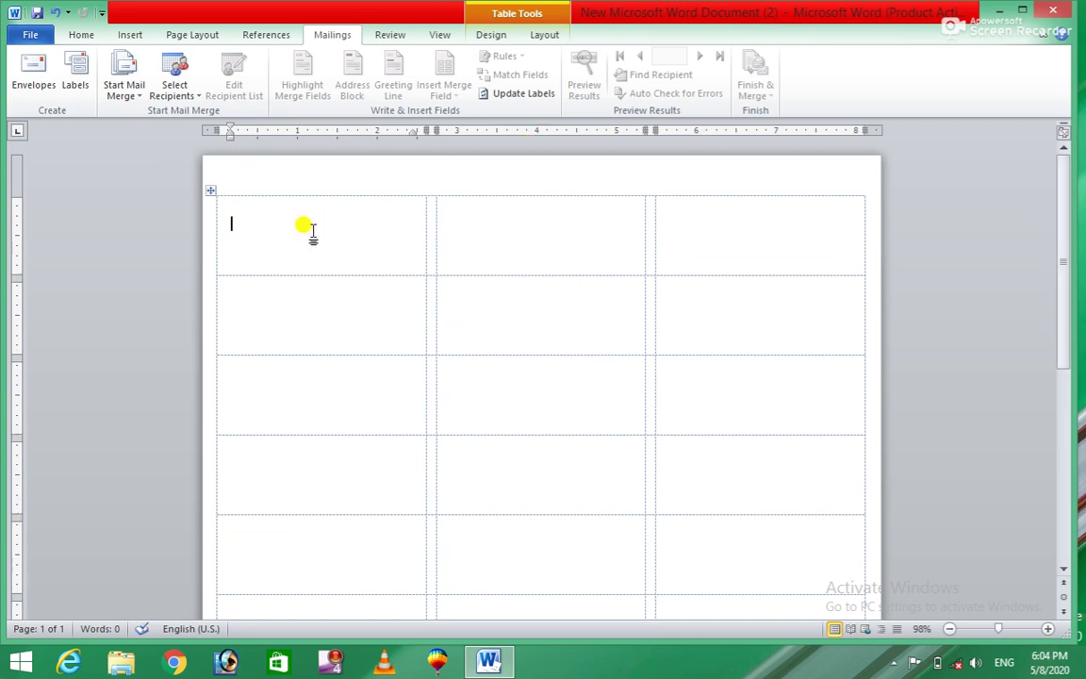
text(GCT KHAR BAJAUR INAYAT KILLI)
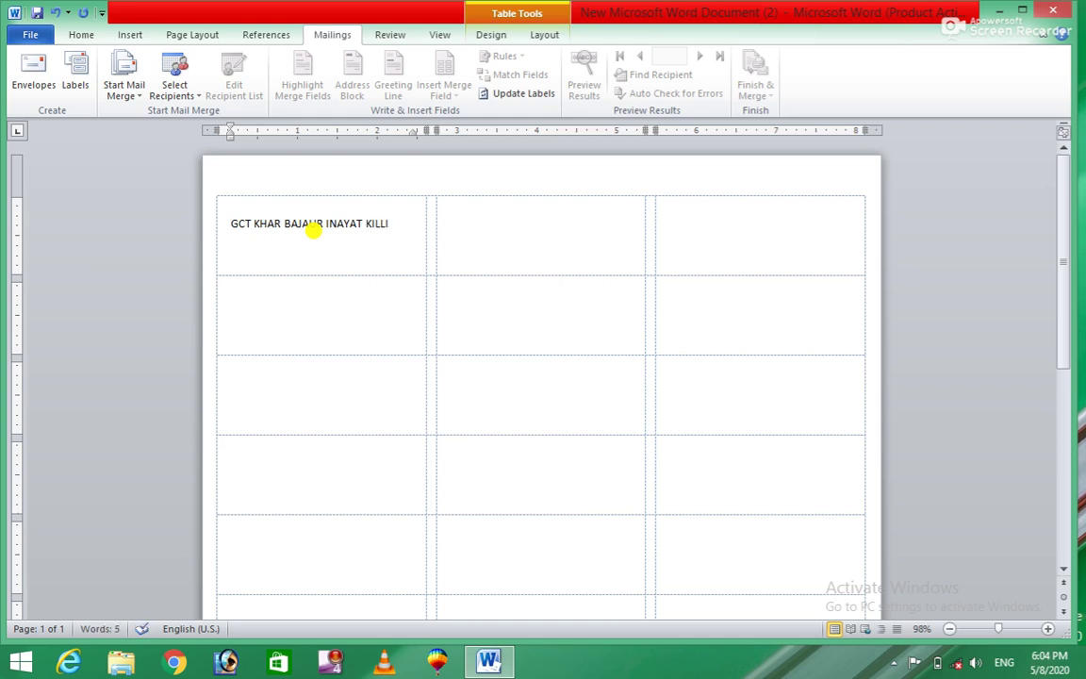
Step: Copy the first label's address and paste it into the other two labels of row one
click(384, 226)
drag(388, 224, 226, 225)
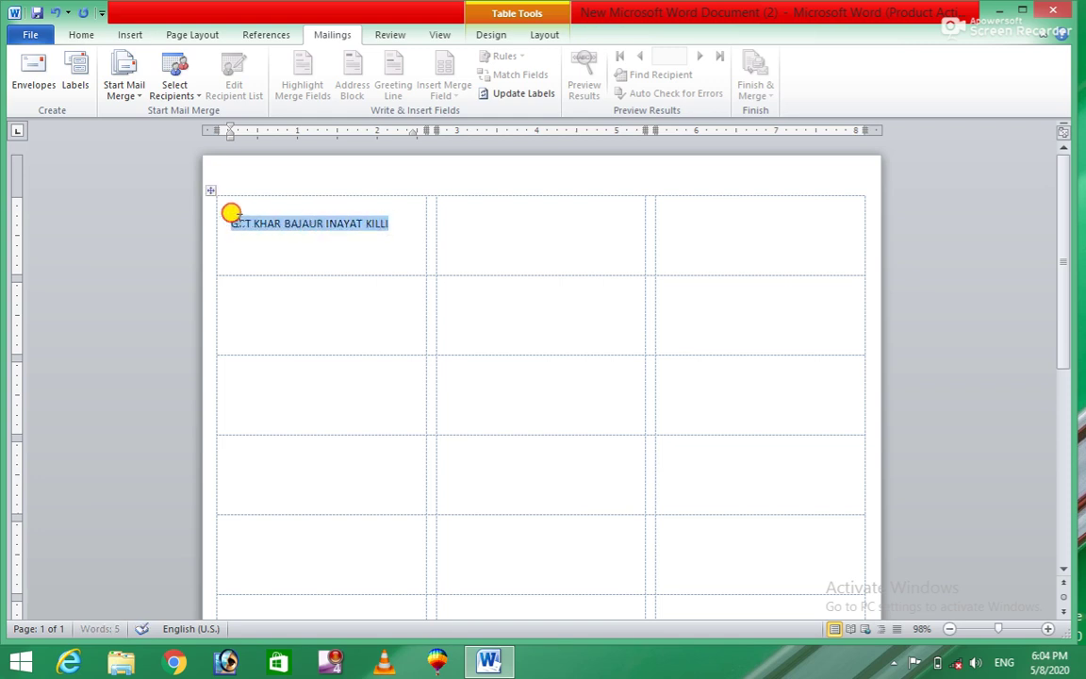
key(ctrl+c)
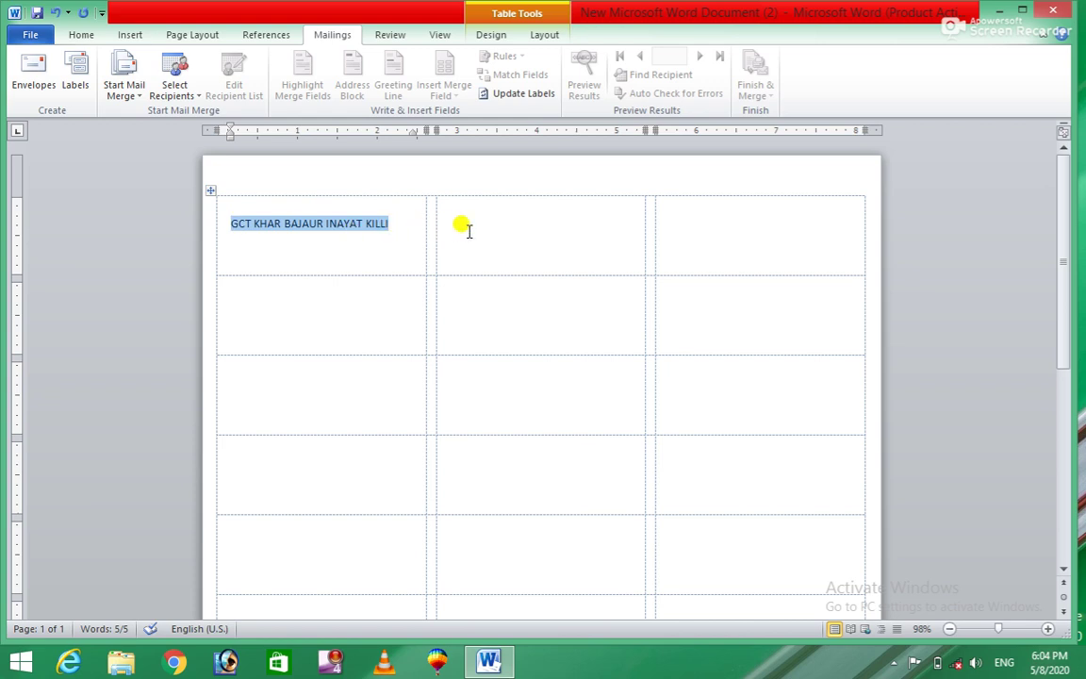
click(461, 224)
key(ctrl+v)
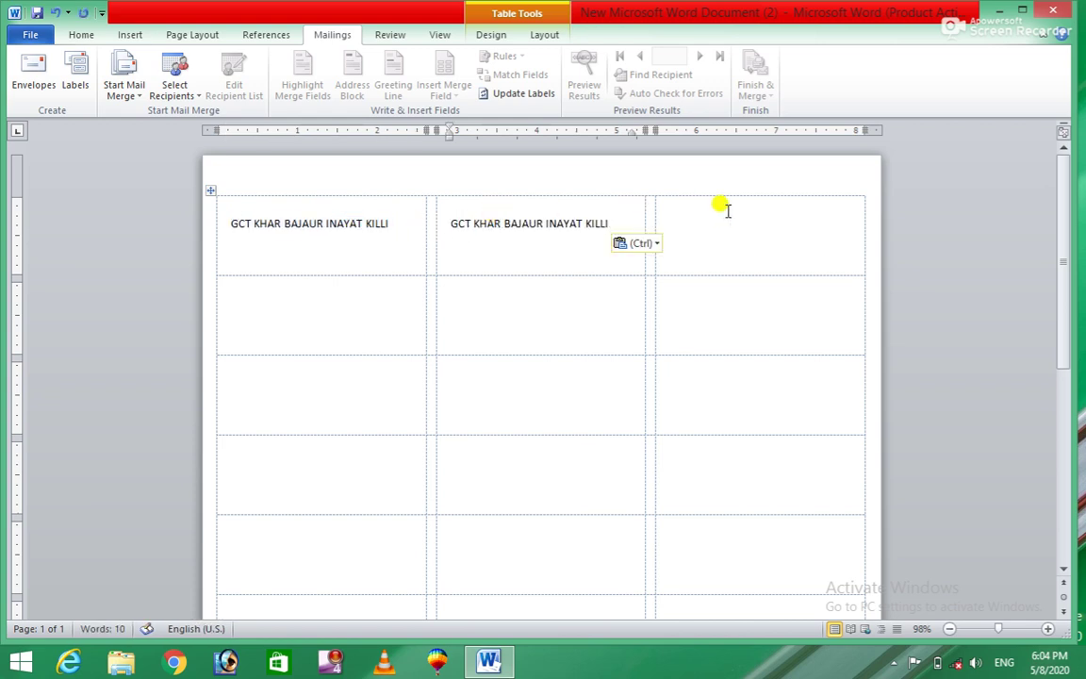
click(719, 232)
key(ctrl+v)
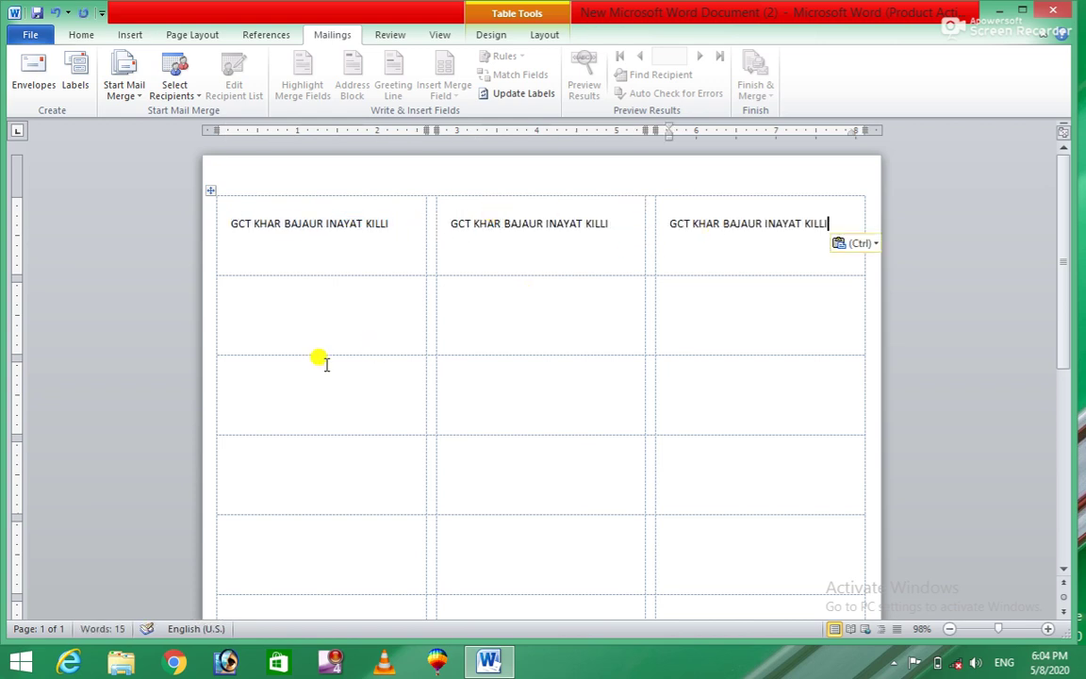
Step: Paste the address into all three labels of rows two and three
key(ctrl+v)
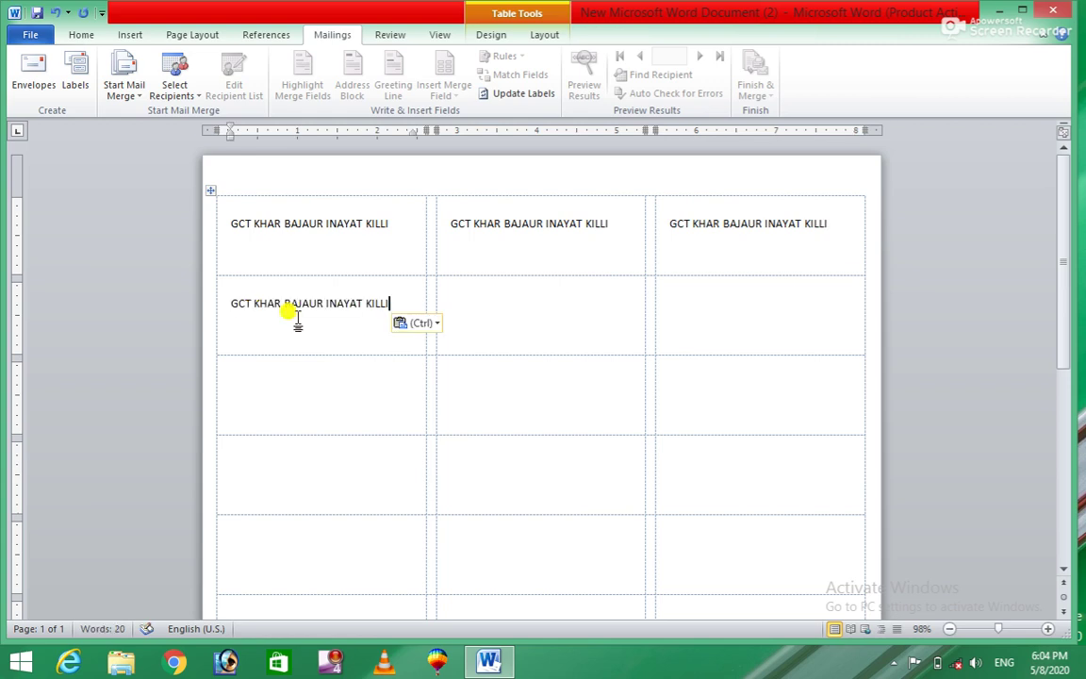
click(469, 309)
key(ctrl+v)
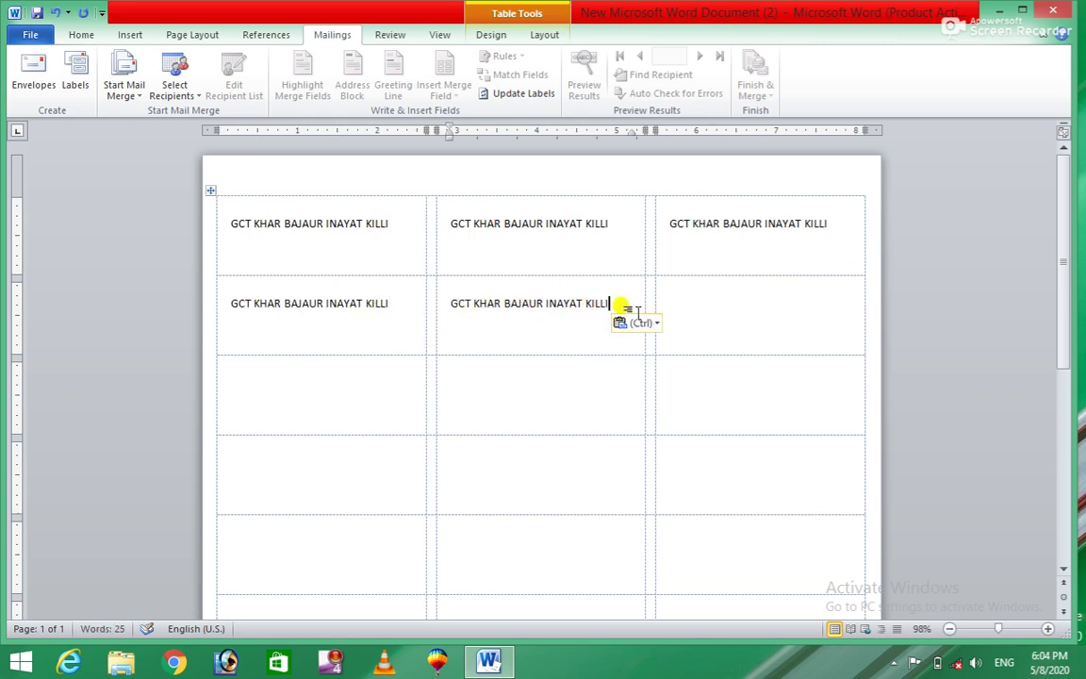
key(ctrl+v)
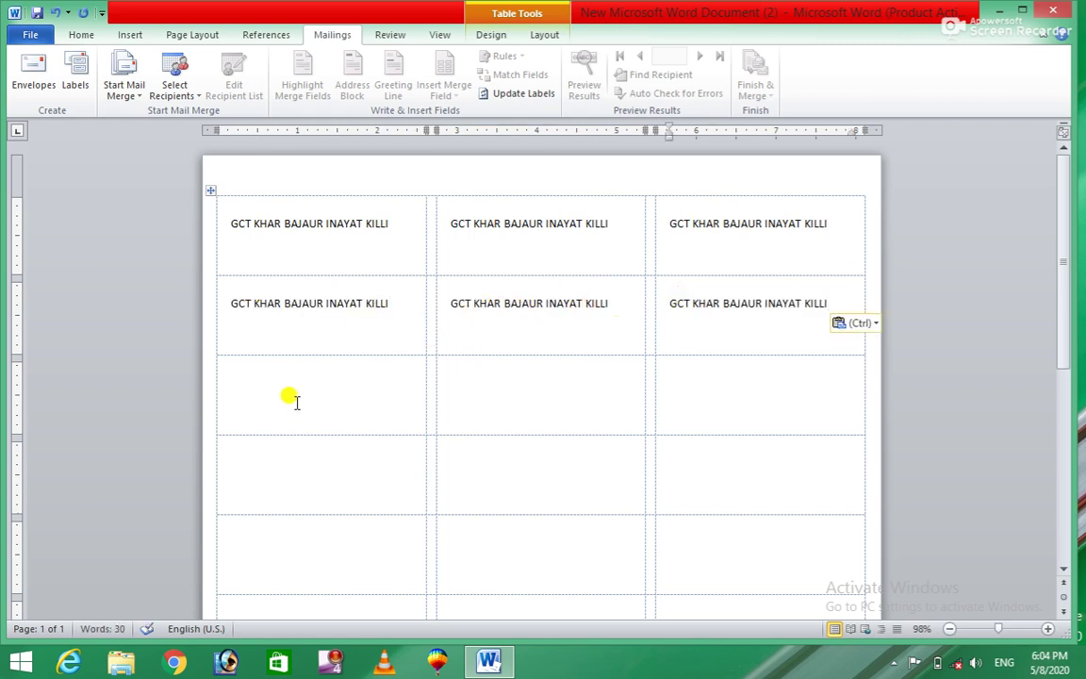
key(ctrl+v)
click(469, 393)
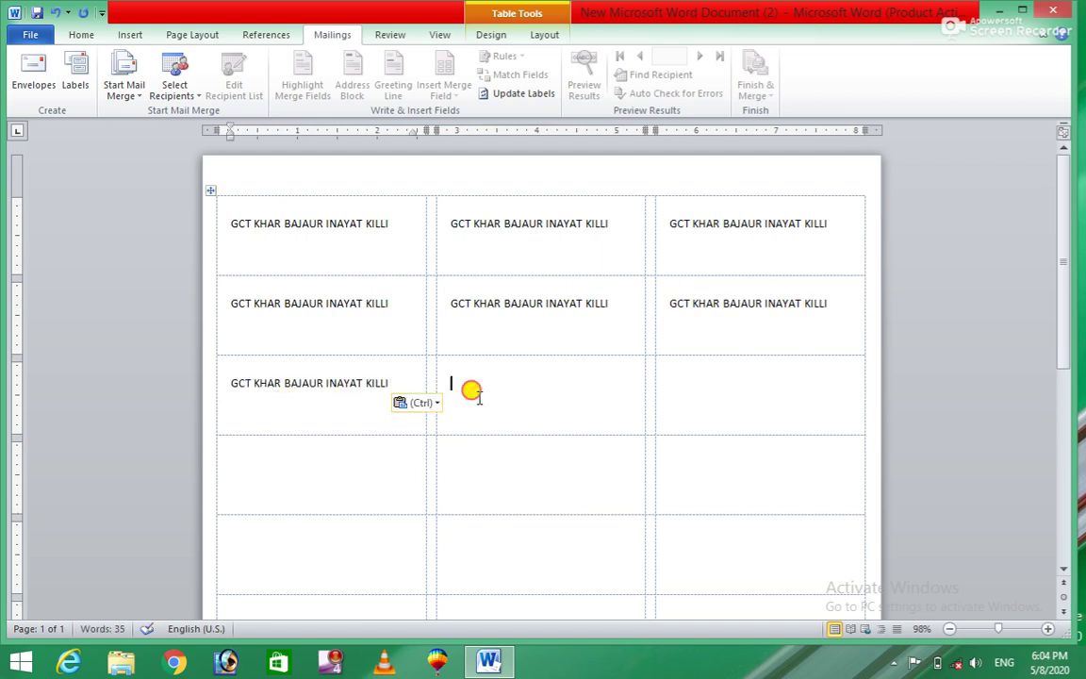
key(ctrl+v)
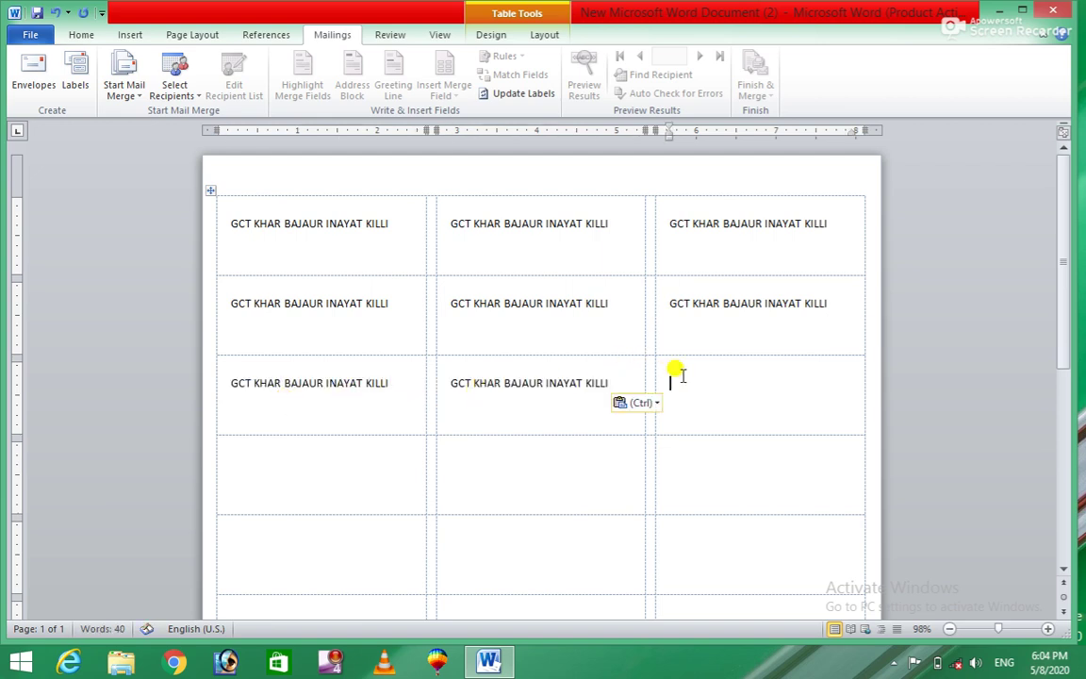
key(ctrl+v)
Step: Paste the address into all three labels of rows four and five
click(260, 476)
key(ctrl+v)
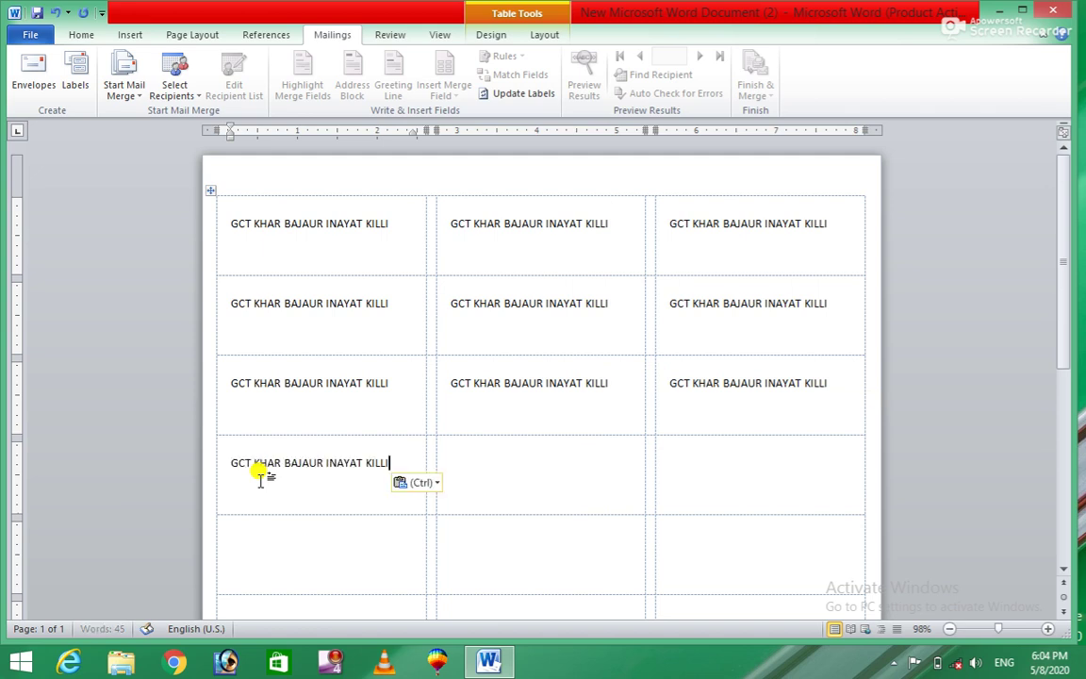
key(ctrl+v)
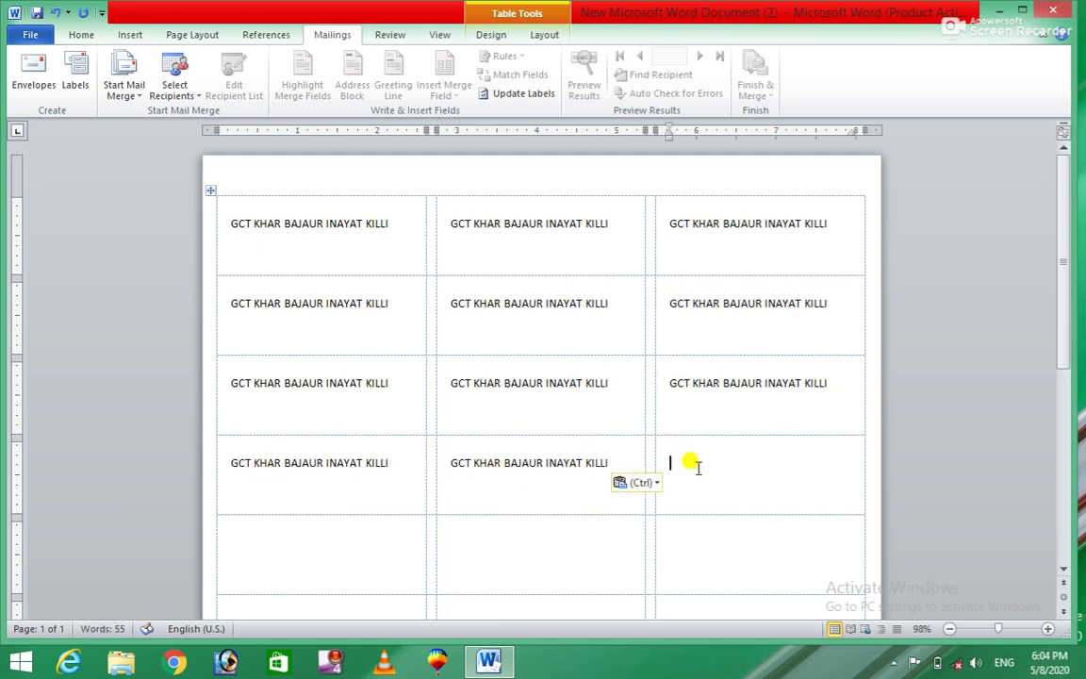
key(ctrl+v)
key(ctrl)
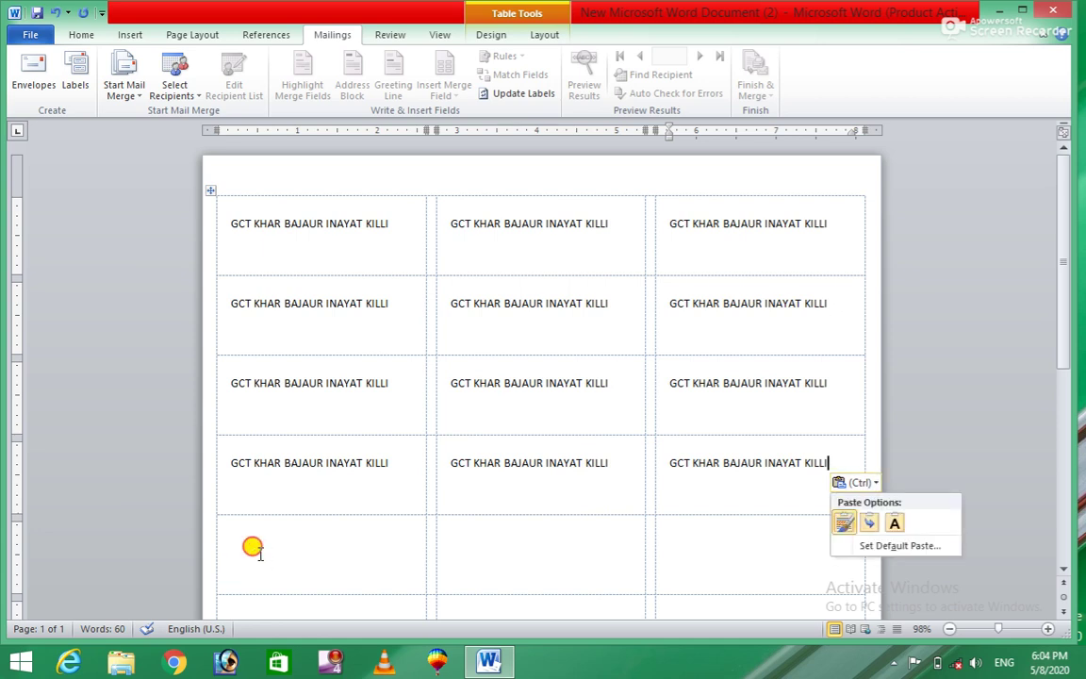
key(ctrl)
key(ctrl)
key(ctrl)
click(259, 553)
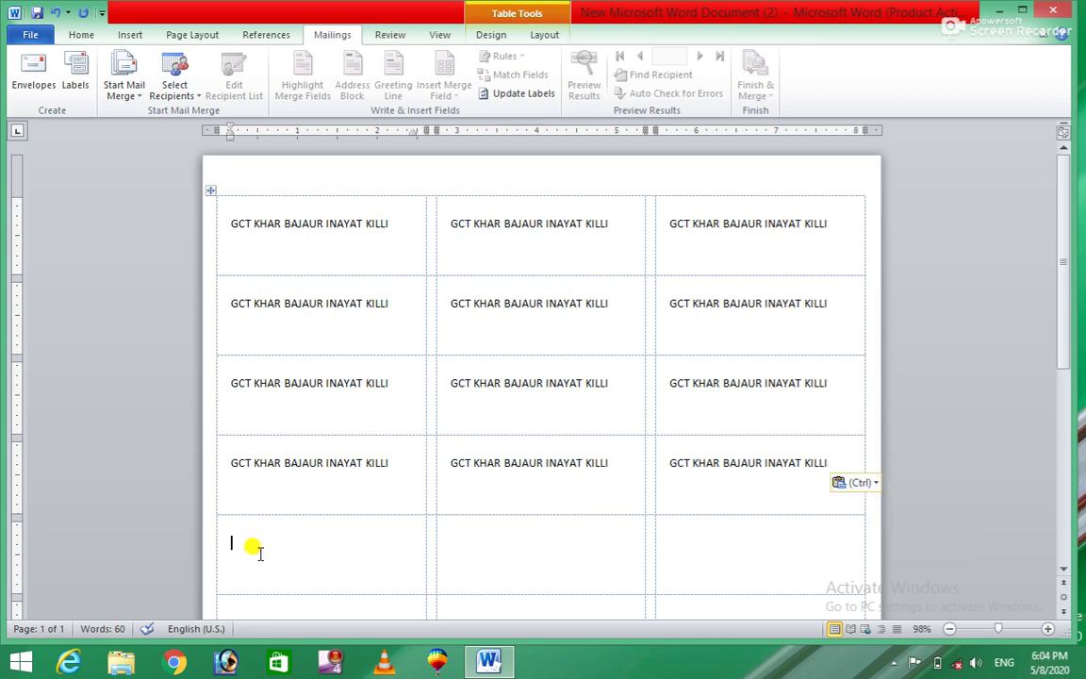
key(ctrl+v)
click(524, 549)
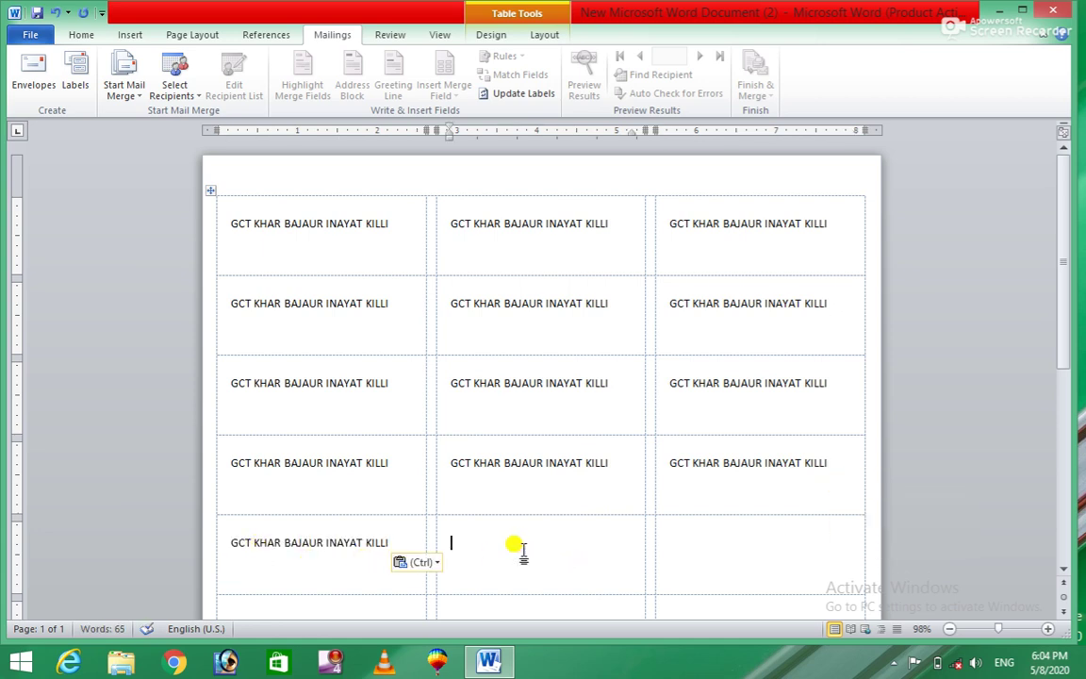
key(ctrl+v)
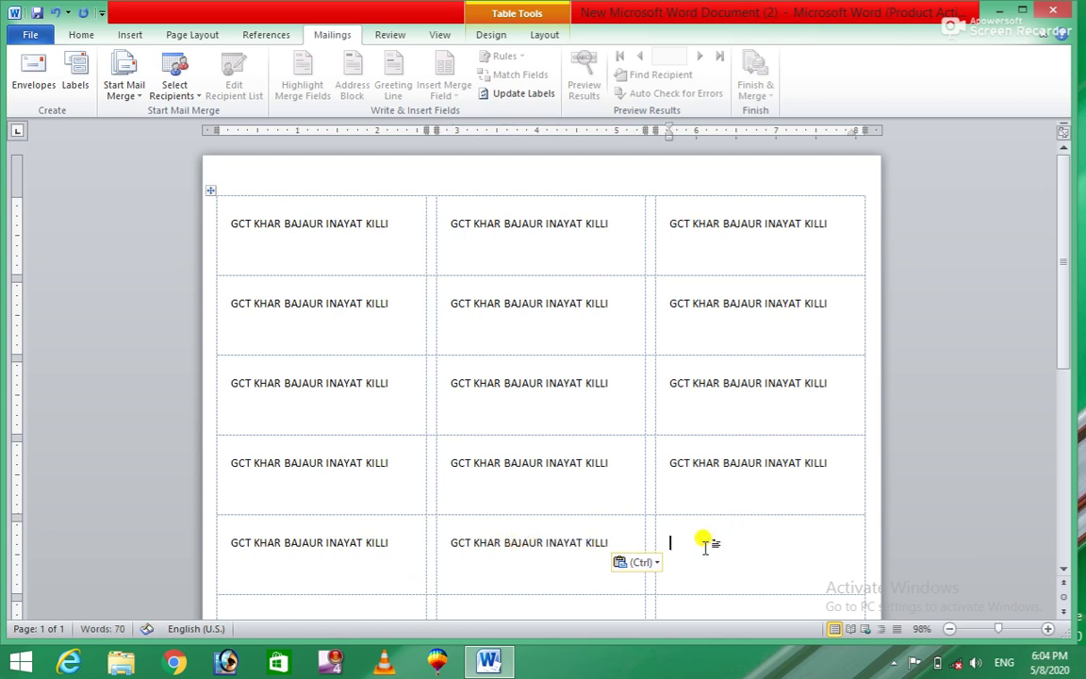
key(ctrl+v)
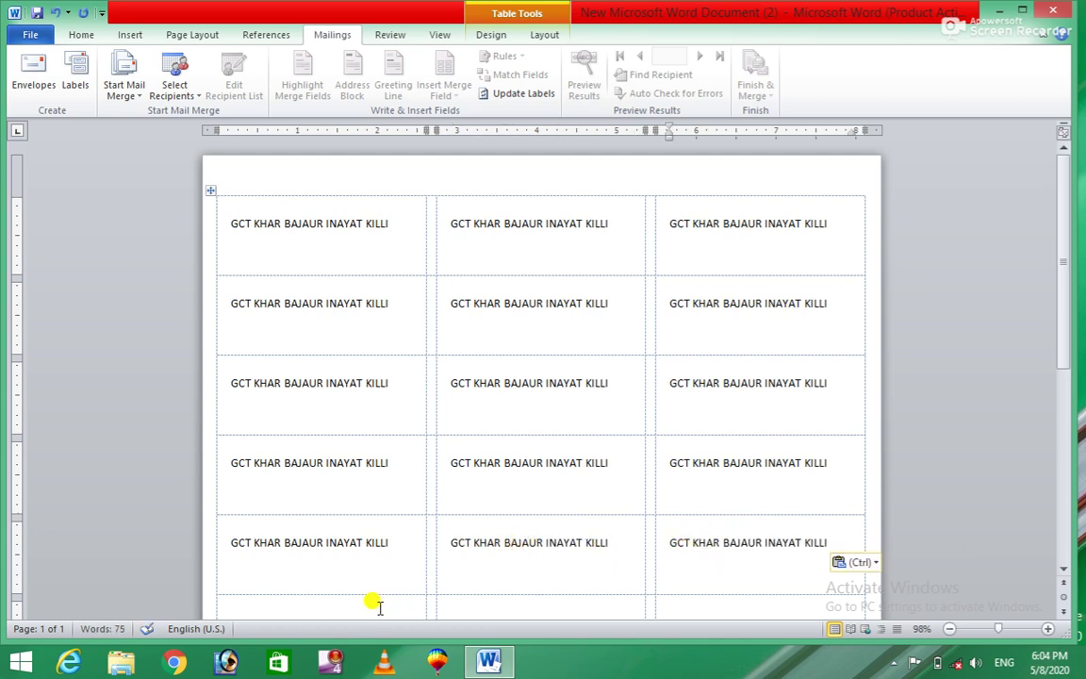
click(376, 604)
key(ctrl)
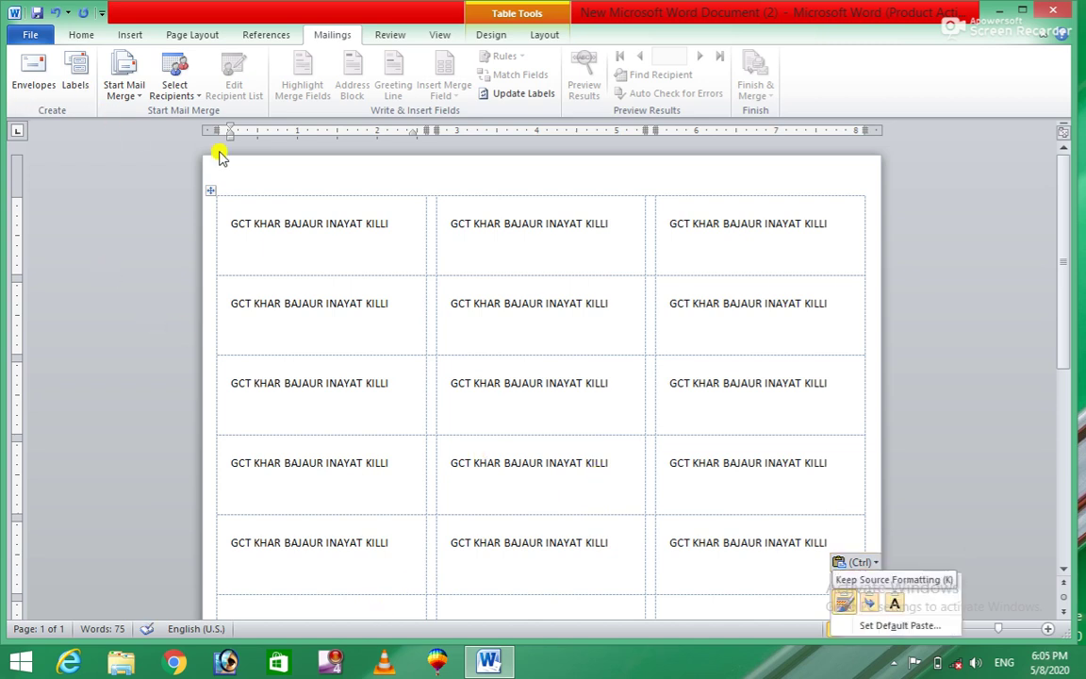
Step: Dismiss the paste options, then reopen the Labels dialog and cancel it unchanged
key(Escape)
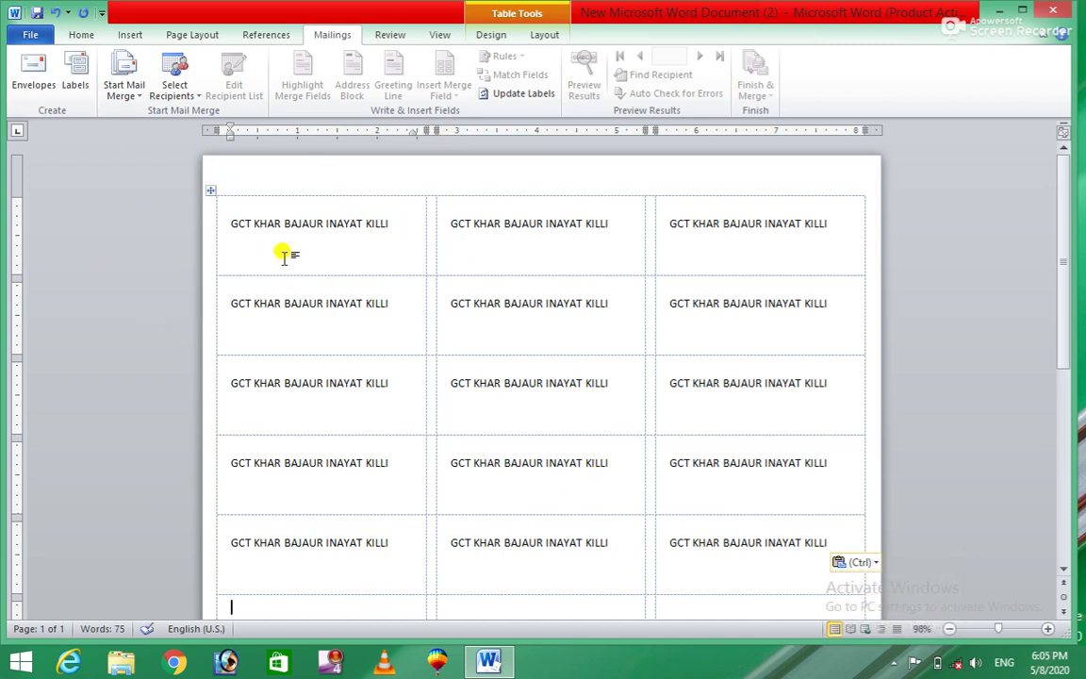
click(77, 75)
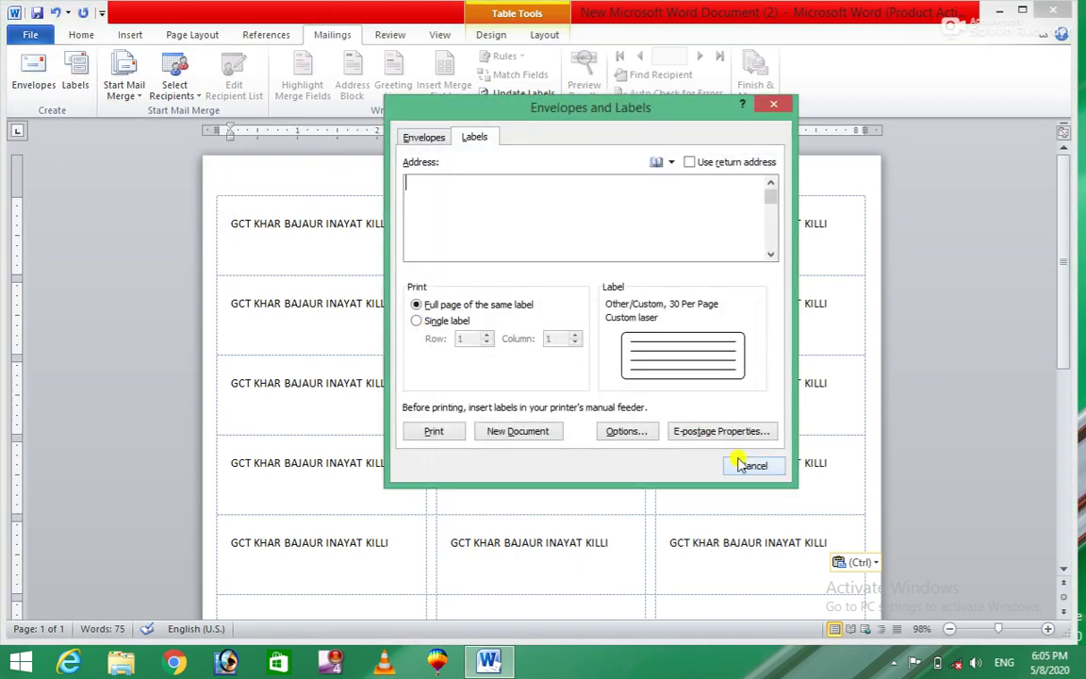
click(740, 459)
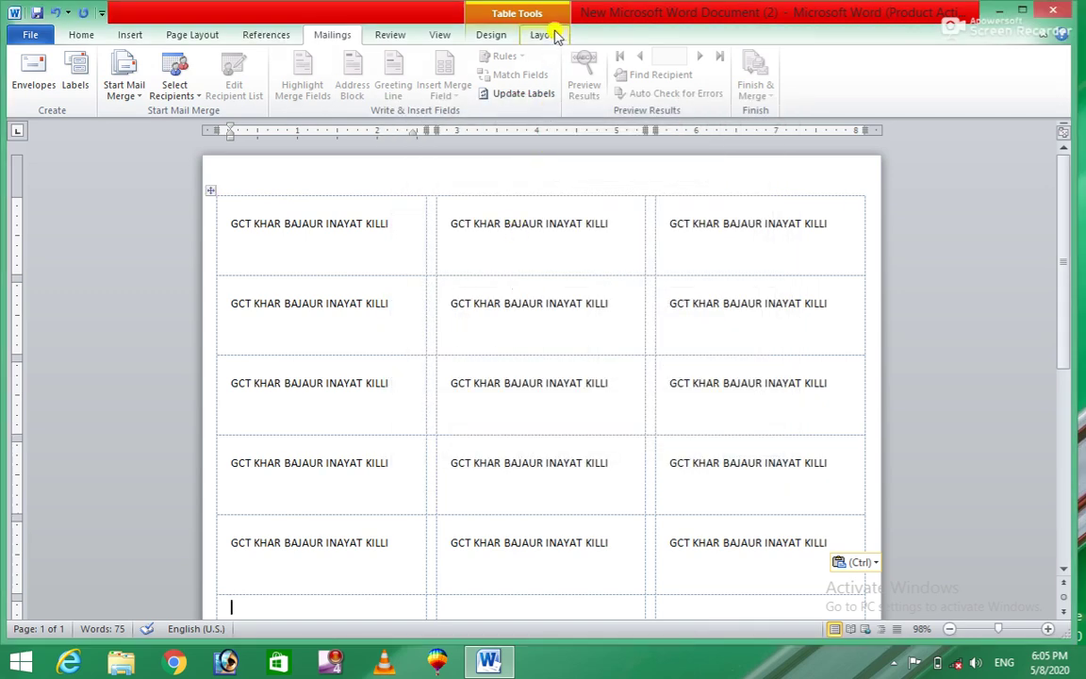
Step: On Table Tools Layout, toggle View Gridlines off and on, leaving gridlines shown
click(556, 34)
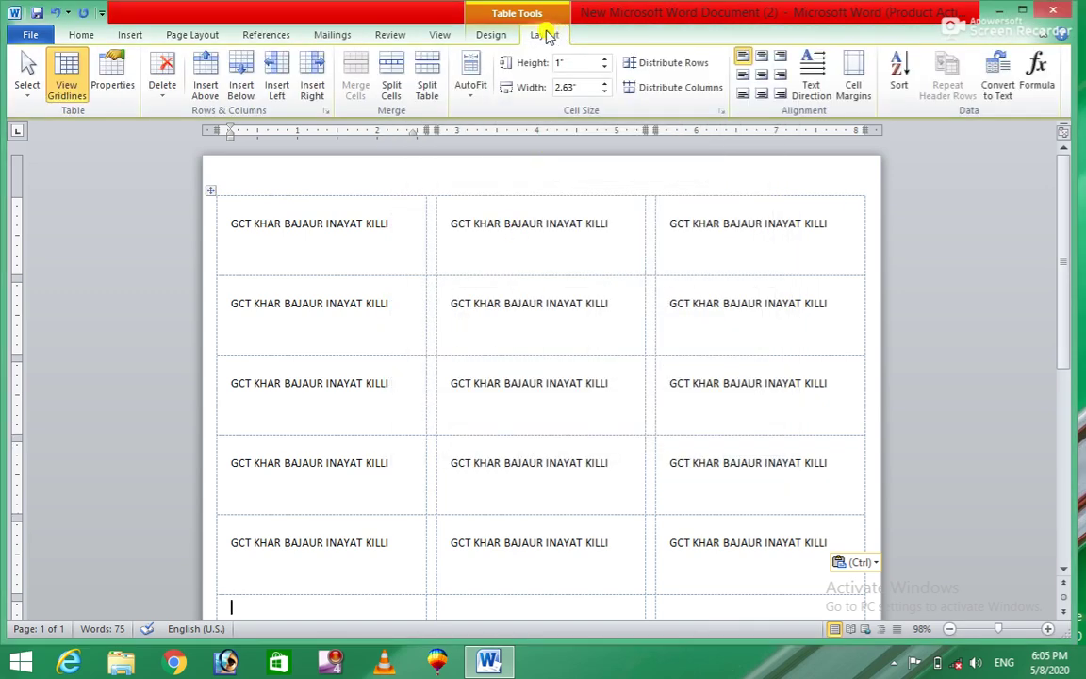
click(71, 84)
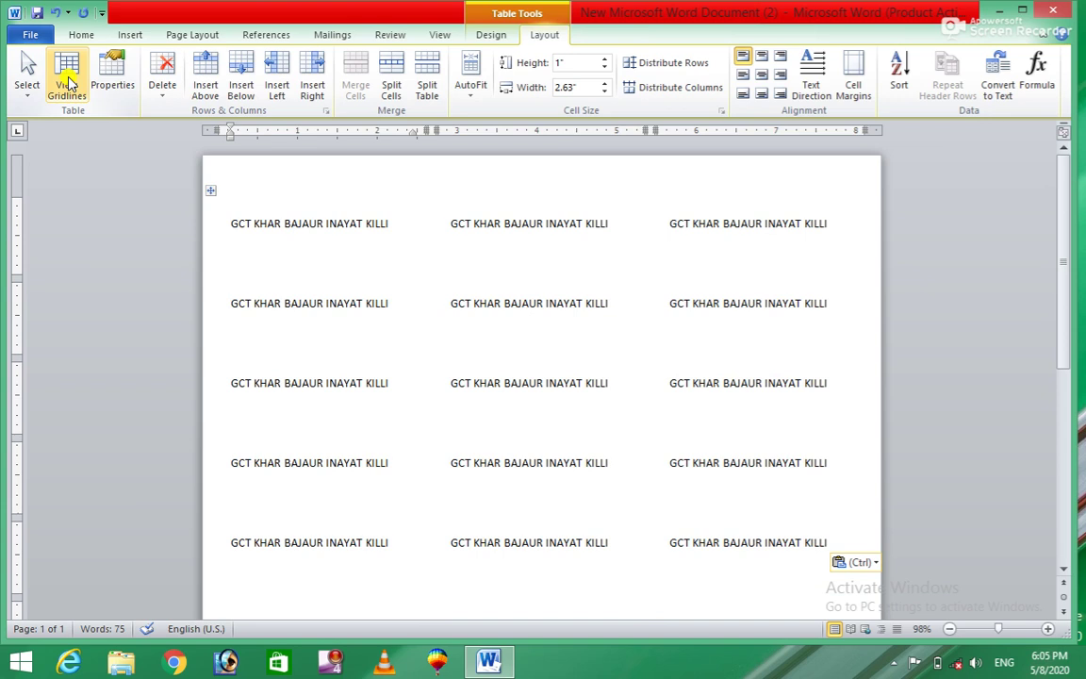
click(70, 84)
click(71, 84)
click(71, 84)
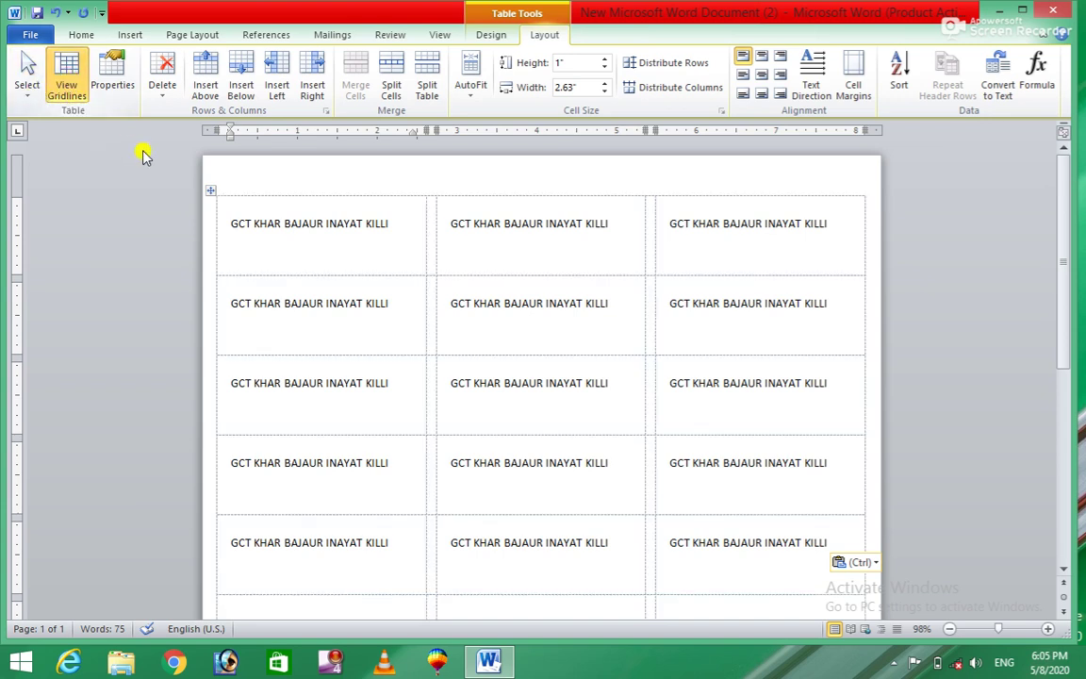
click(324, 247)
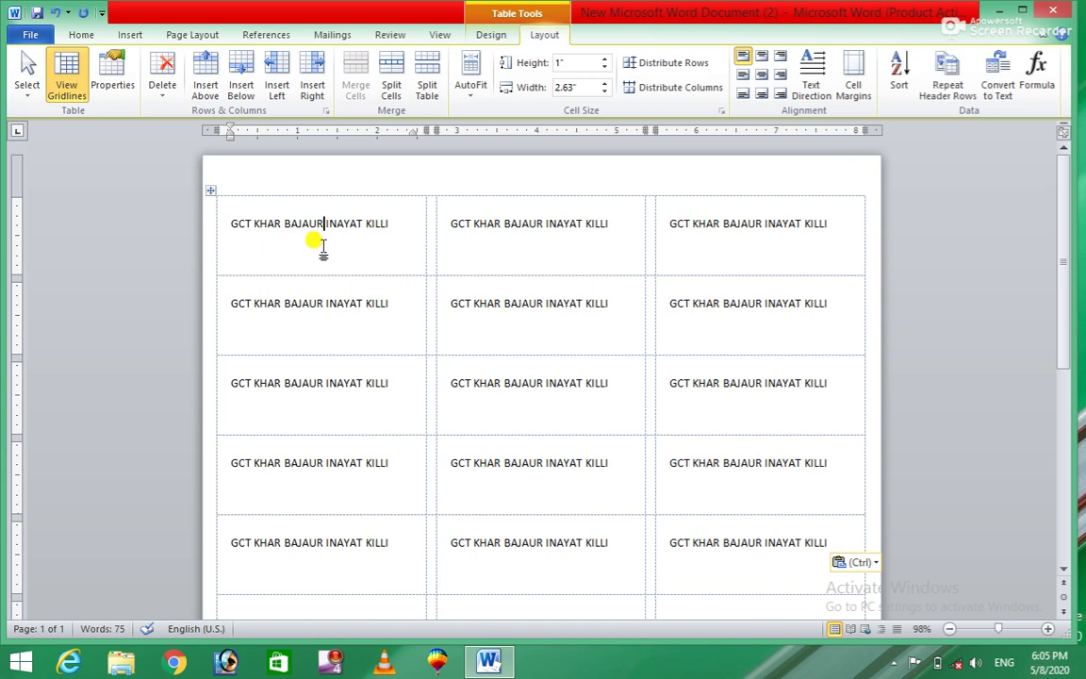
click(26, 94)
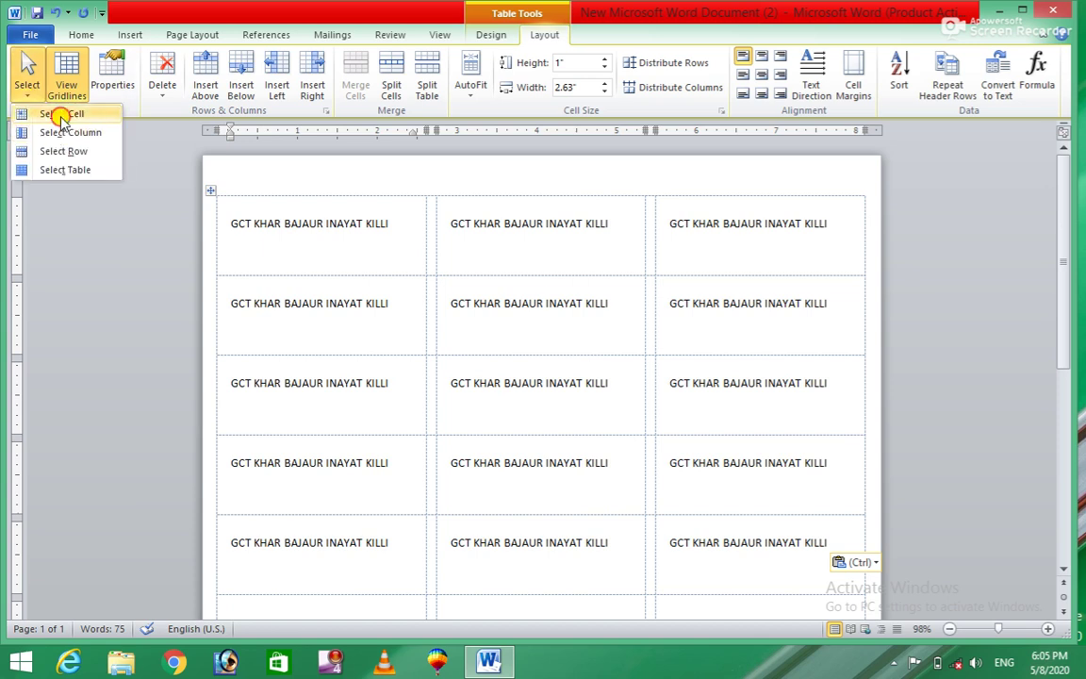
click(58, 114)
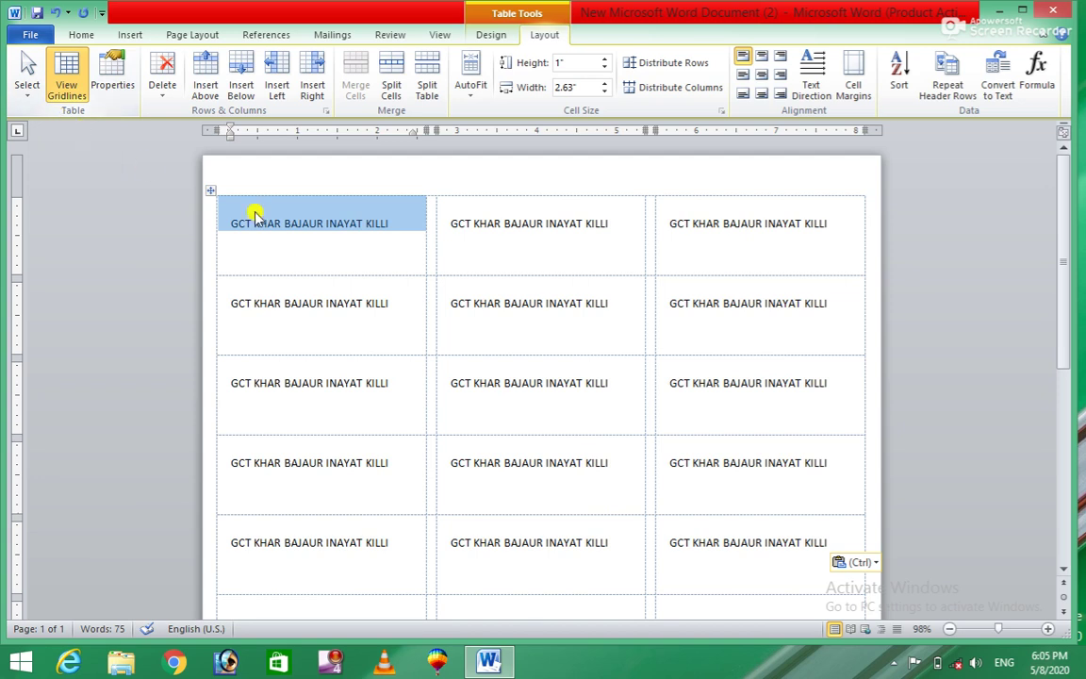
click(272, 246)
click(27, 80)
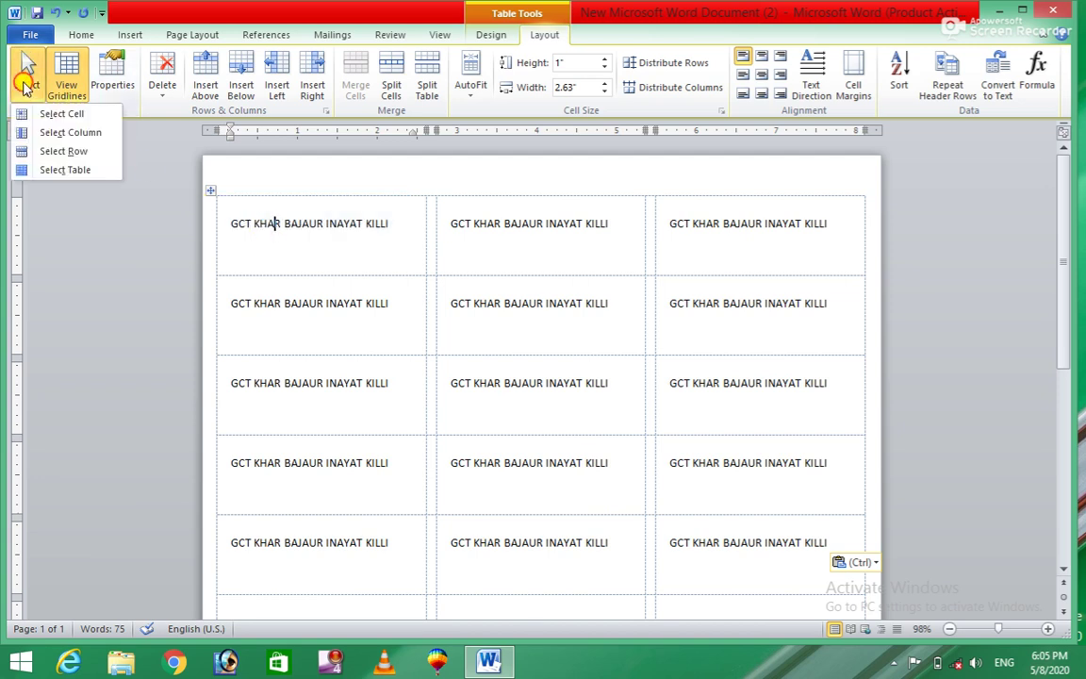
click(42, 136)
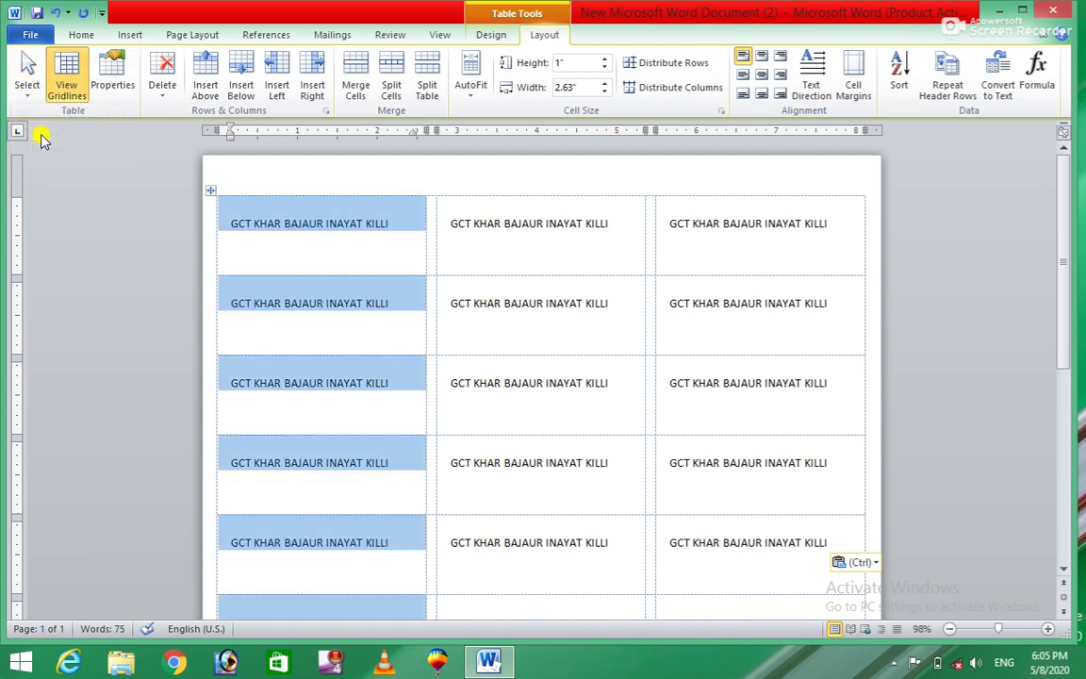
click(292, 228)
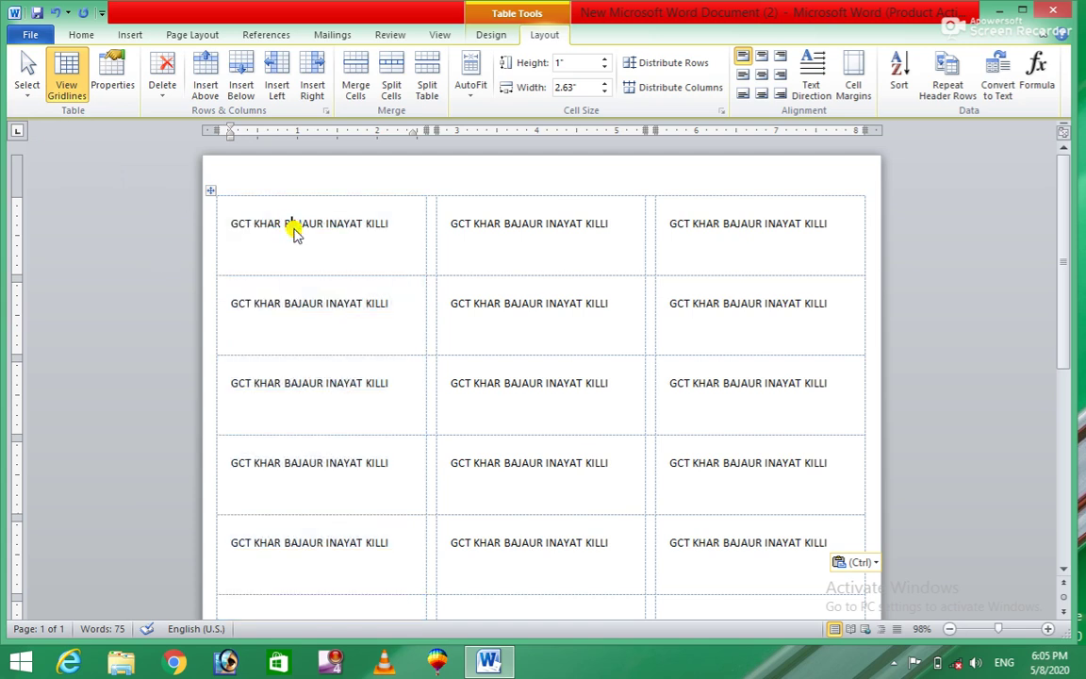
click(23, 92)
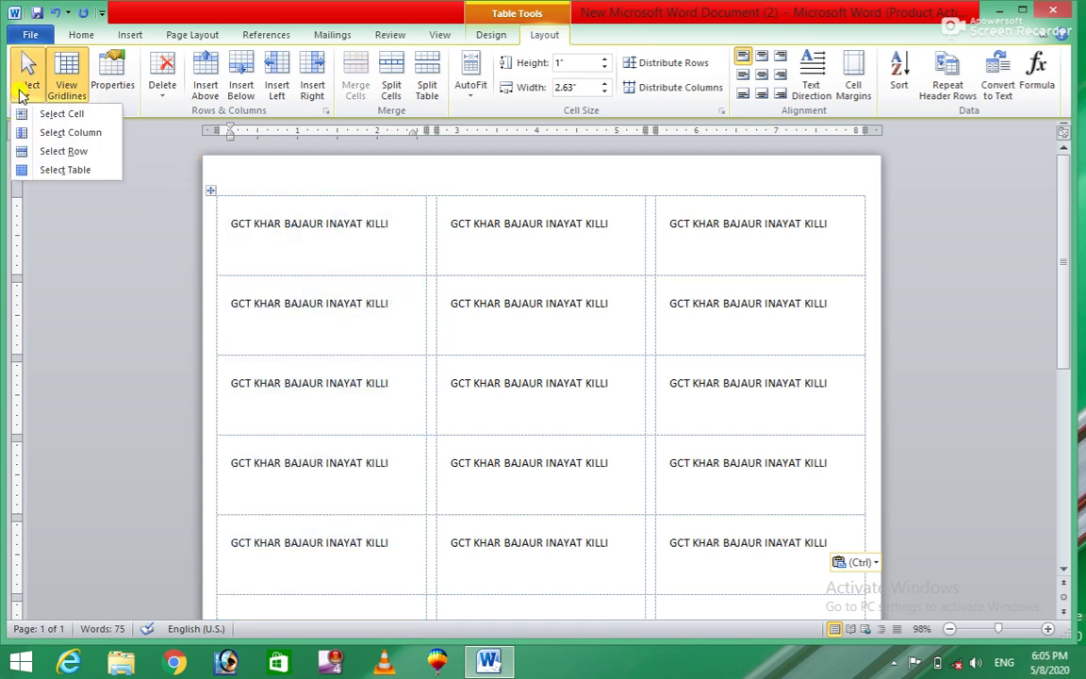
click(60, 156)
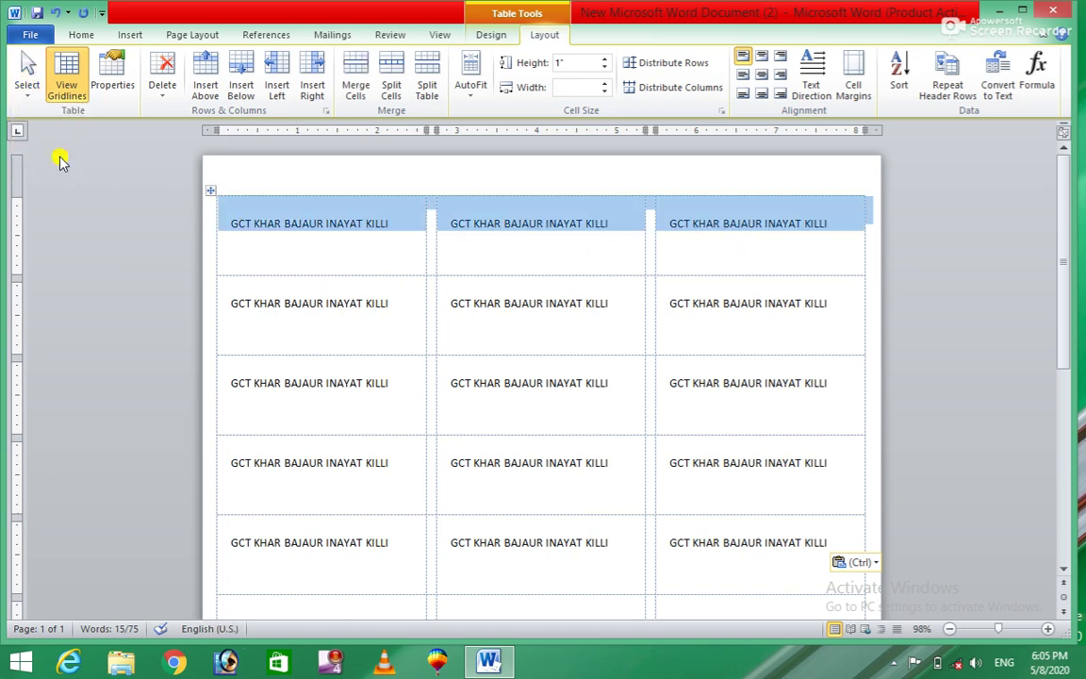
click(245, 229)
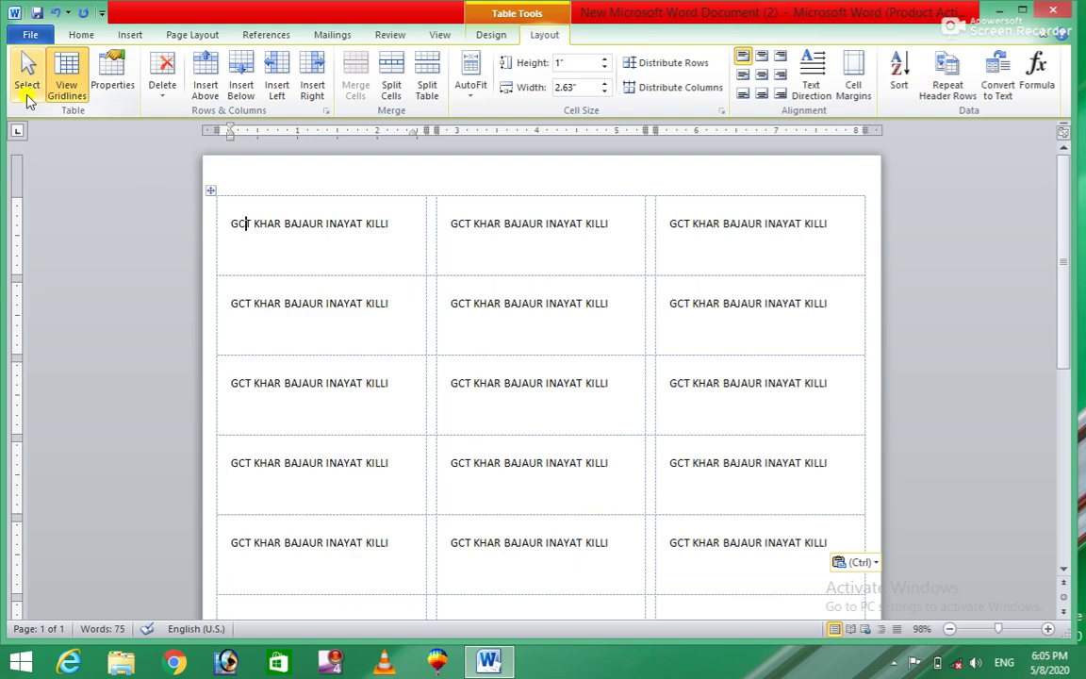
click(28, 94)
click(38, 171)
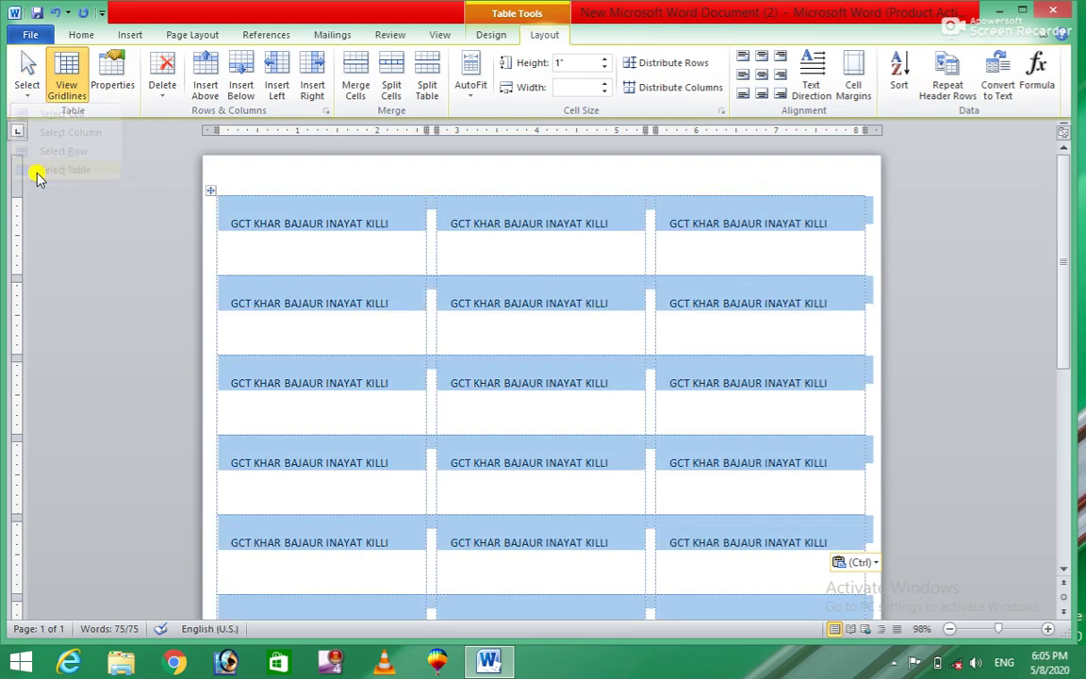
click(294, 259)
click(22, 98)
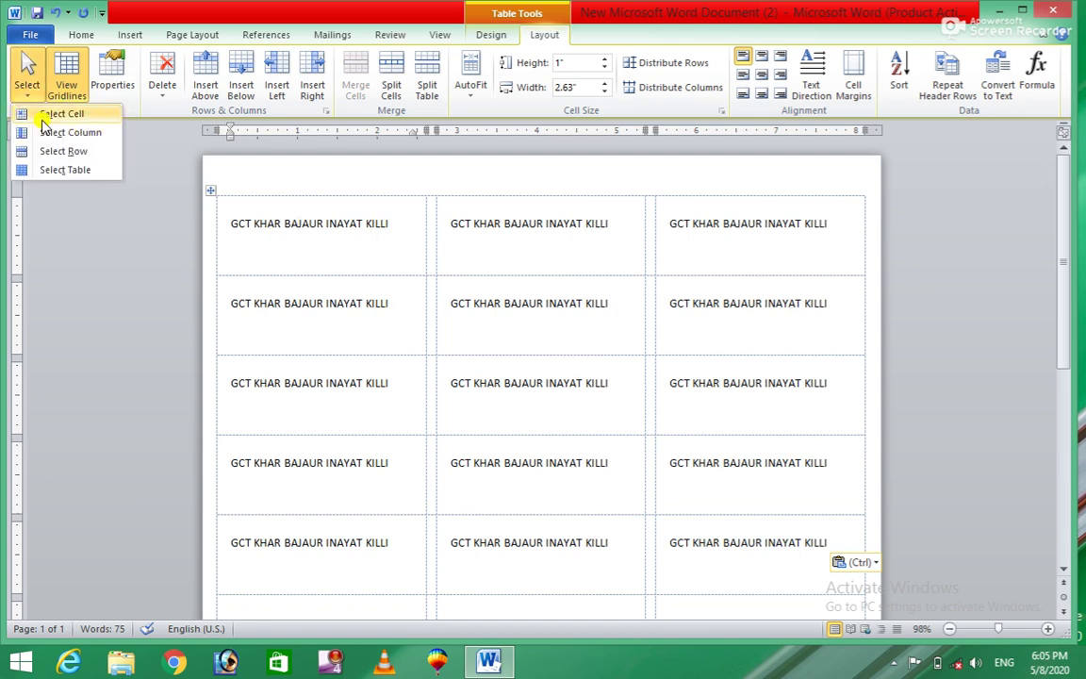
click(52, 114)
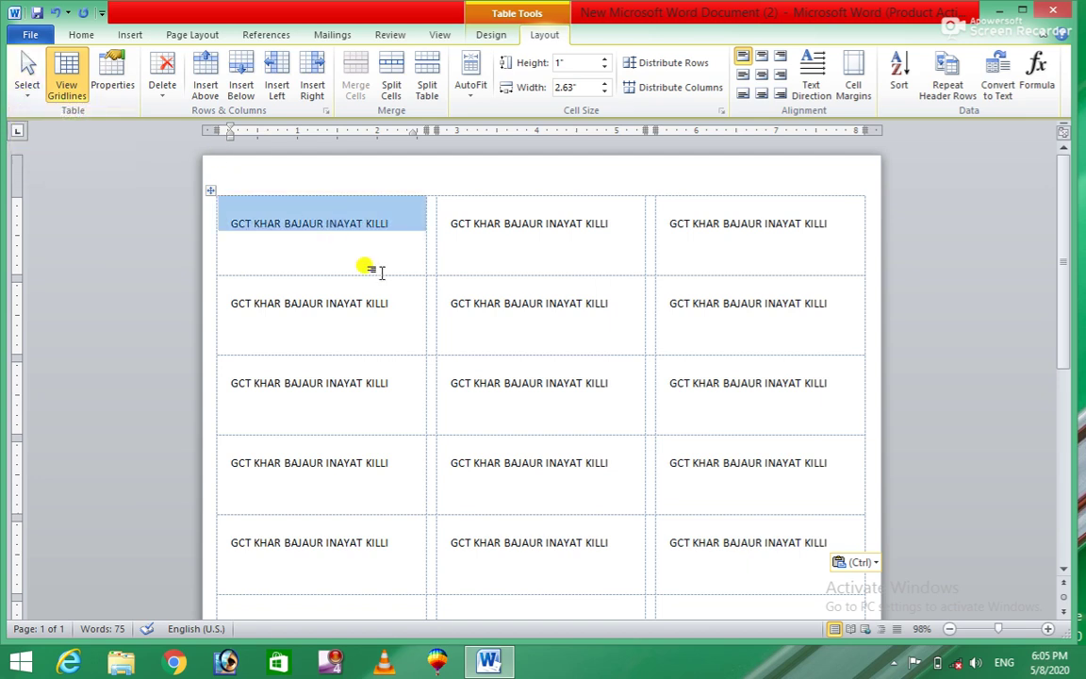
click(320, 230)
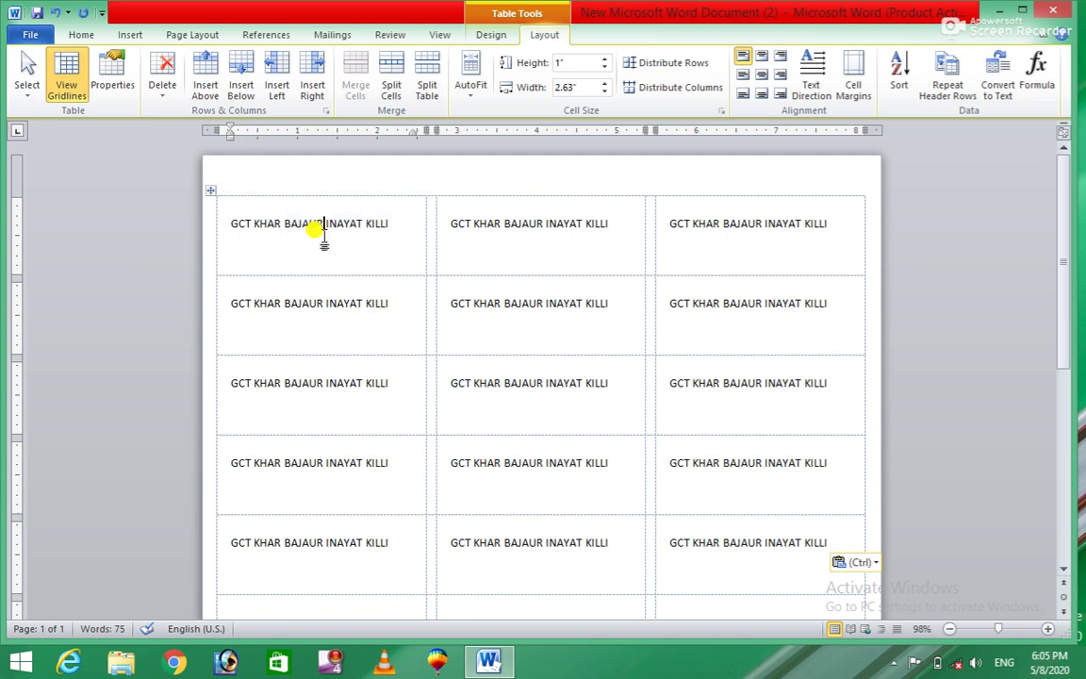
drag(405, 215, 231, 220)
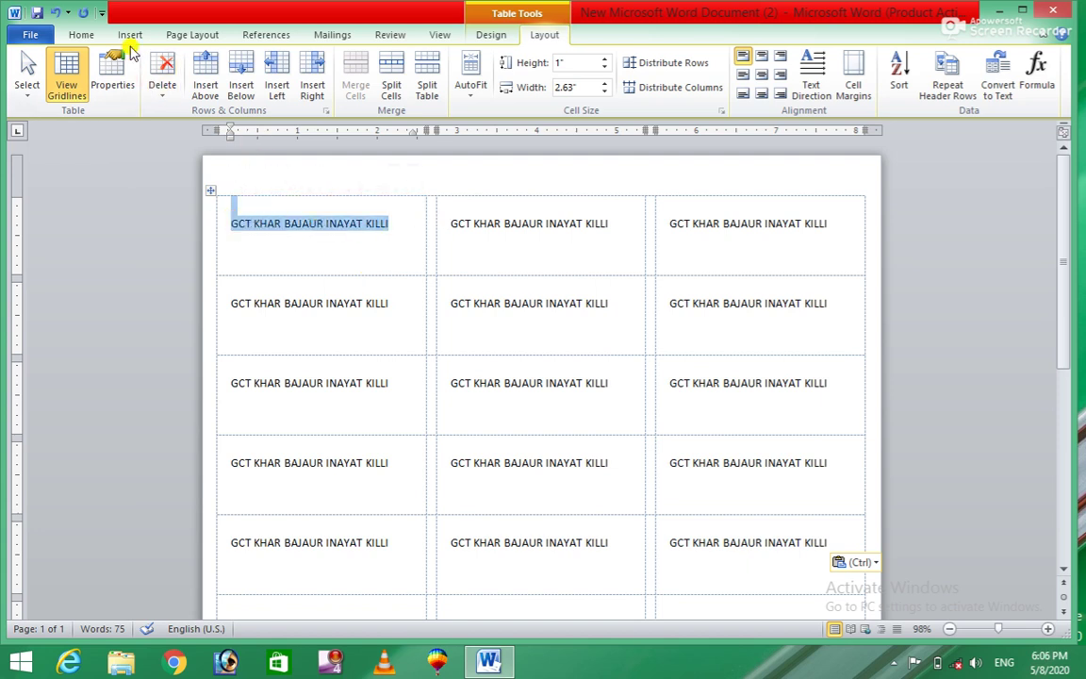
Step: Apply red, dark blue-grey and yellow font colours to the three first-row address labels
click(82, 35)
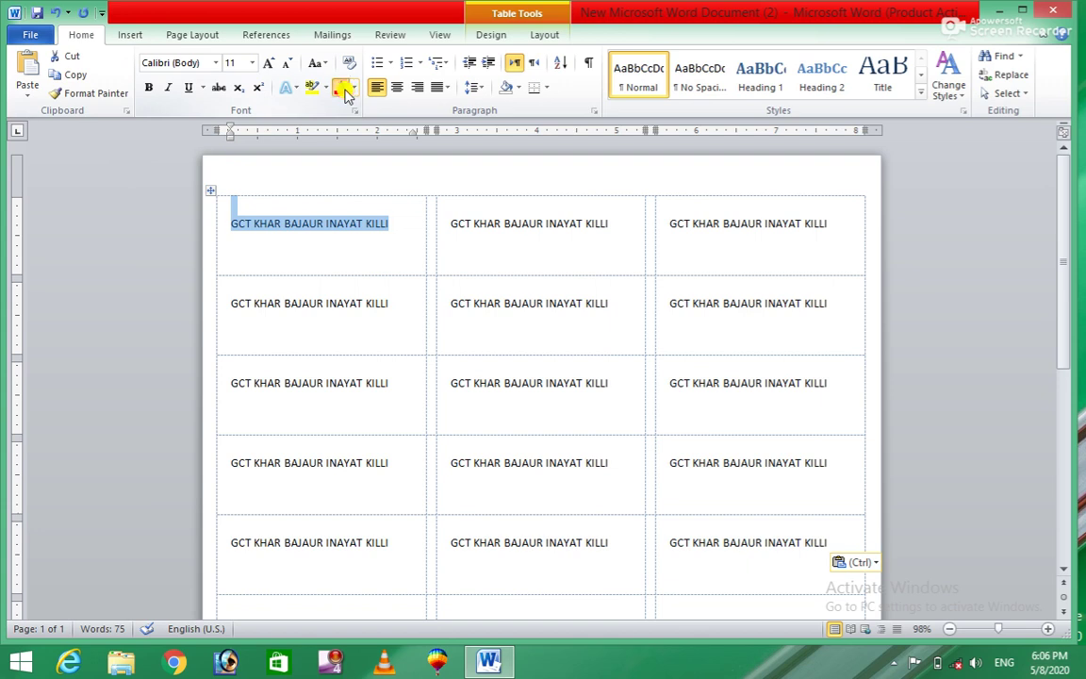
click(343, 88)
click(476, 224)
drag(611, 226, 439, 222)
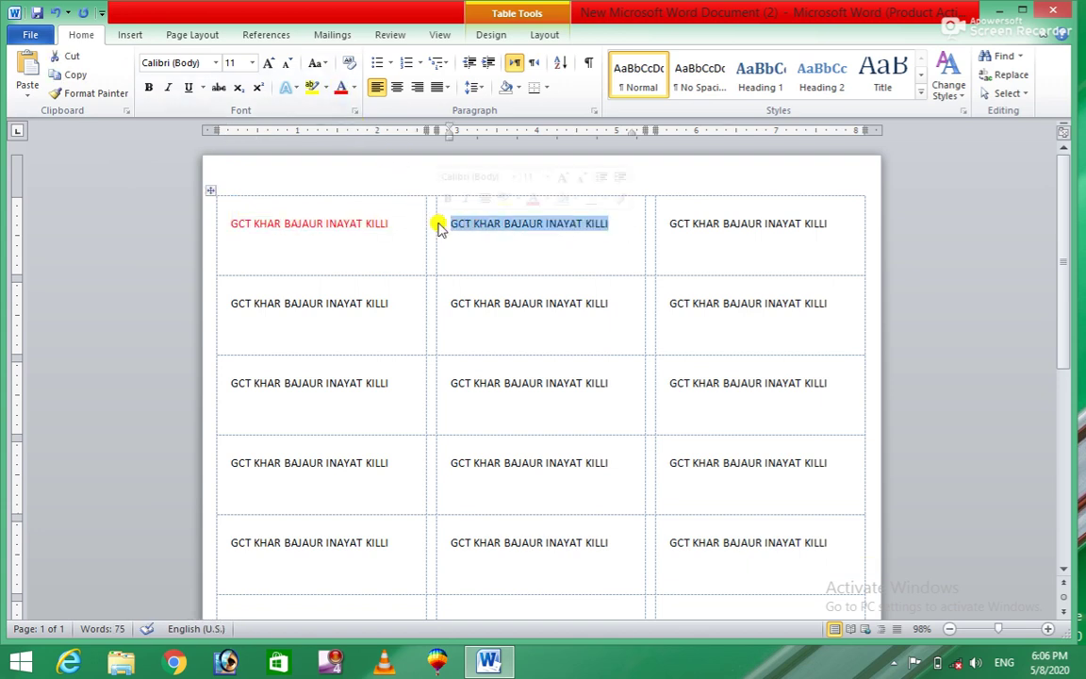
click(354, 87)
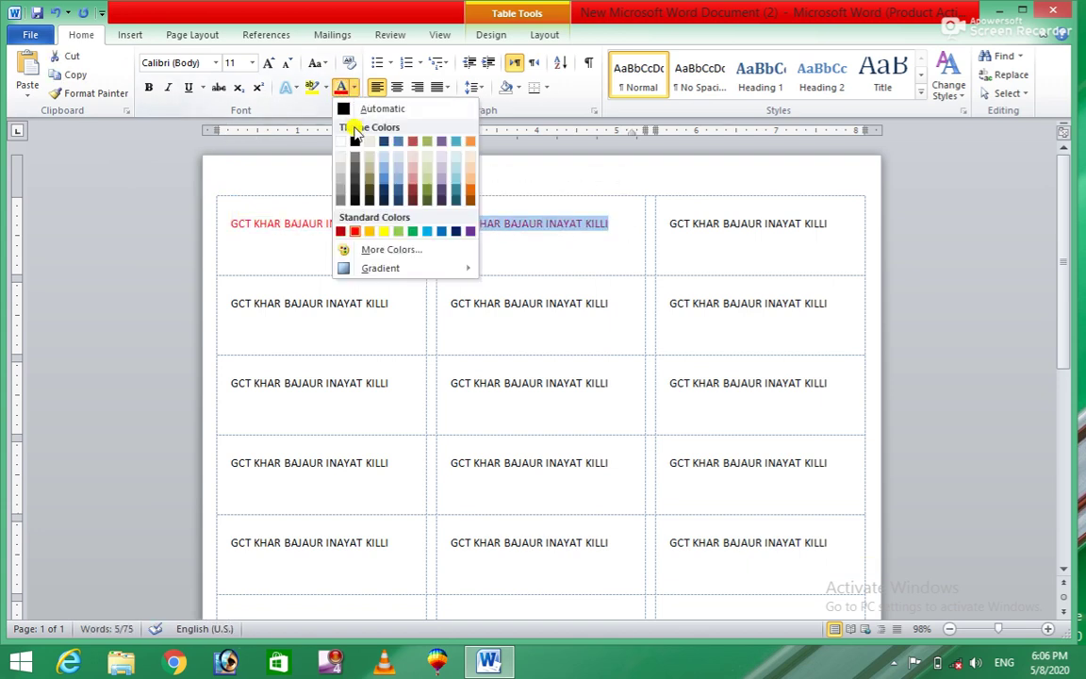
click(395, 197)
mouse_move(828, 223)
mouse_down()
mouse_move(644, 222)
mouse_move(652, 225)
mouse_up()
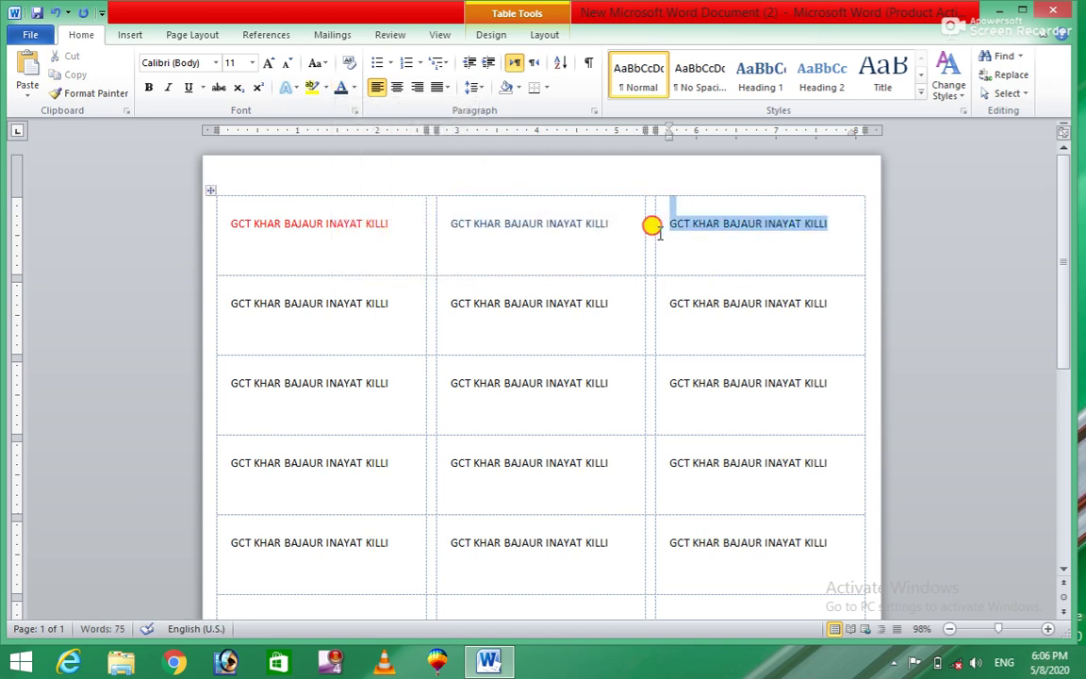
click(356, 89)
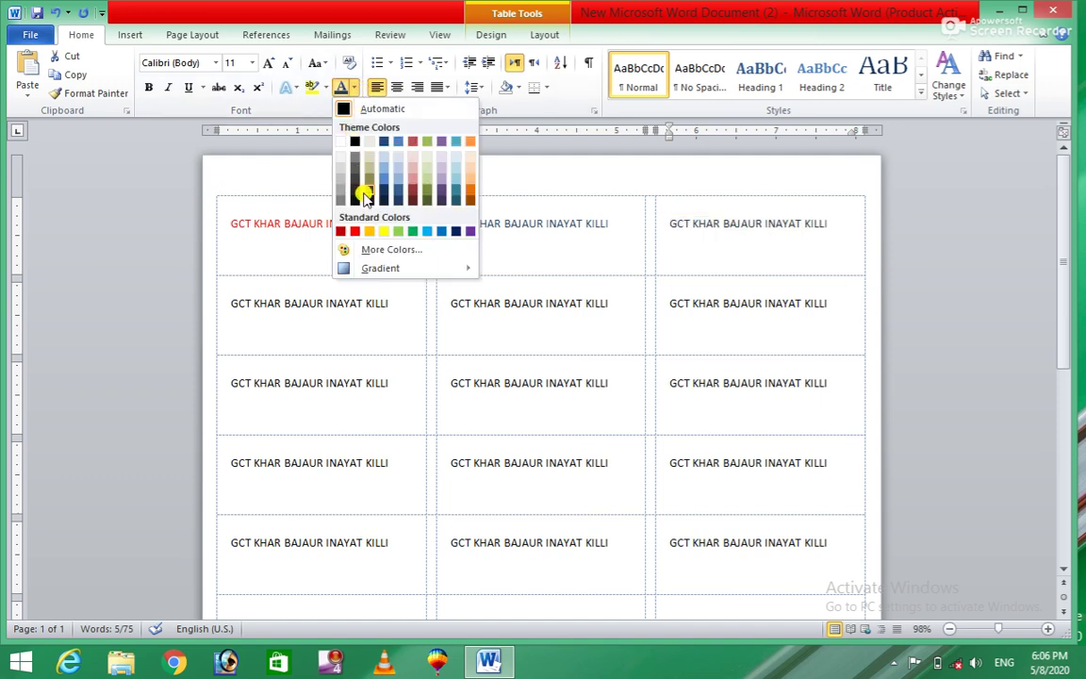
click(383, 231)
click(524, 256)
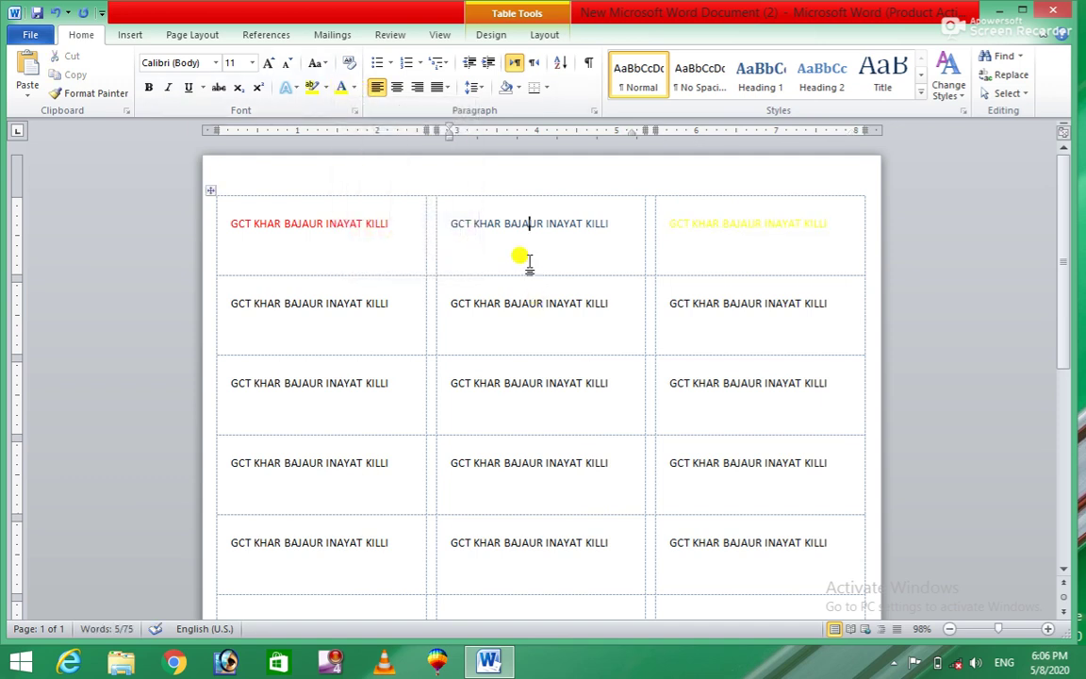
click(288, 224)
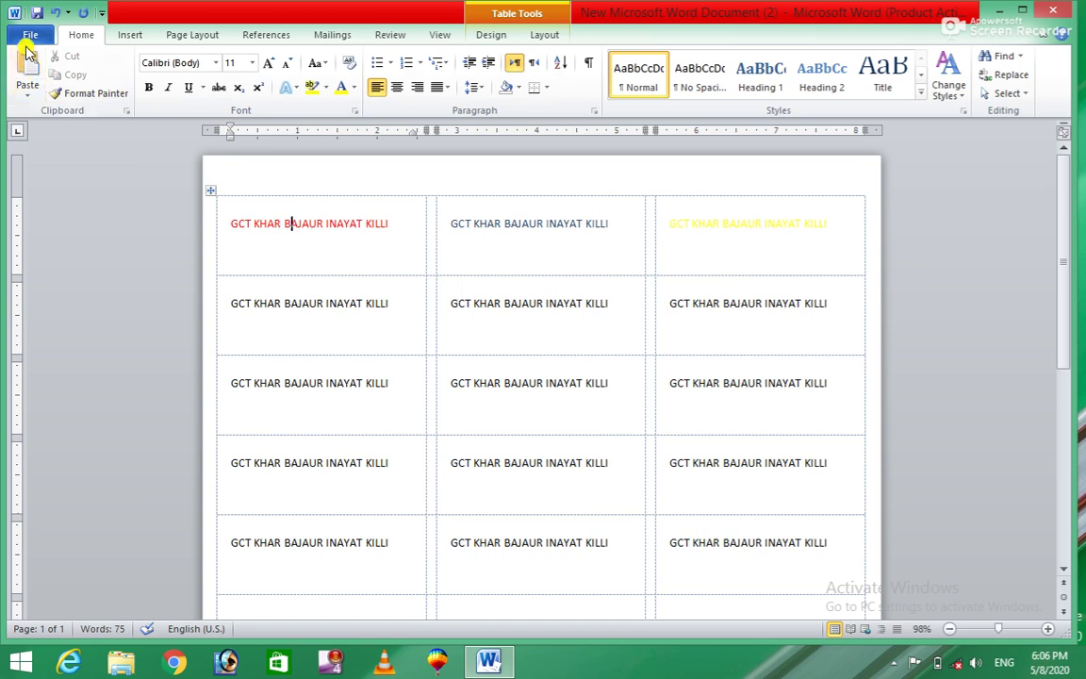
click(544, 38)
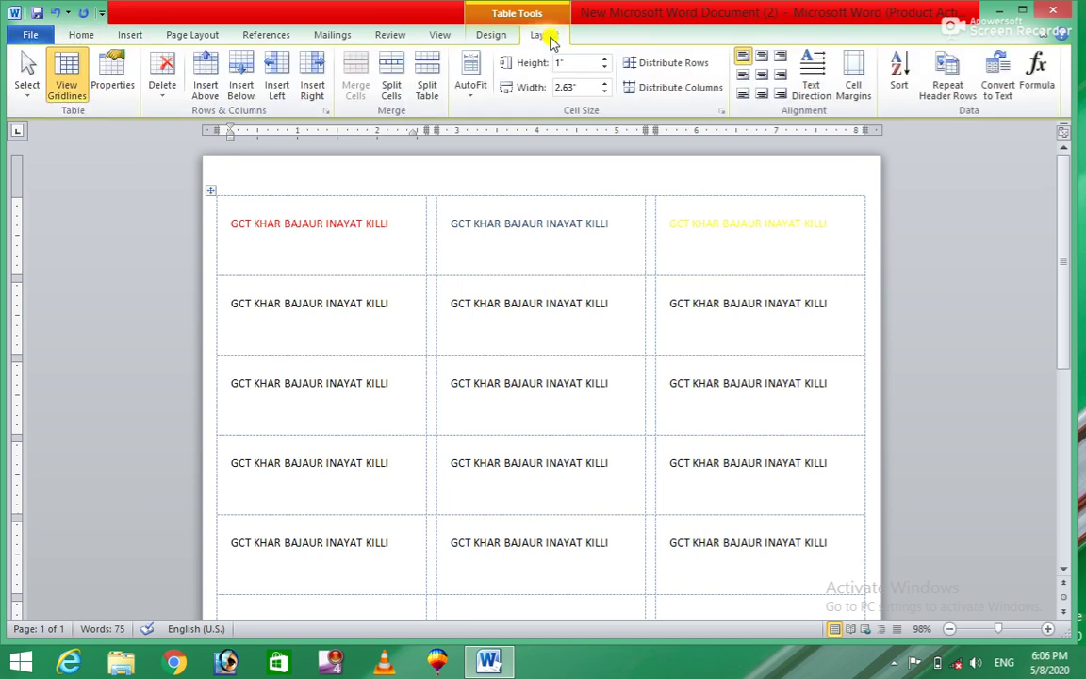
click(27, 75)
click(57, 114)
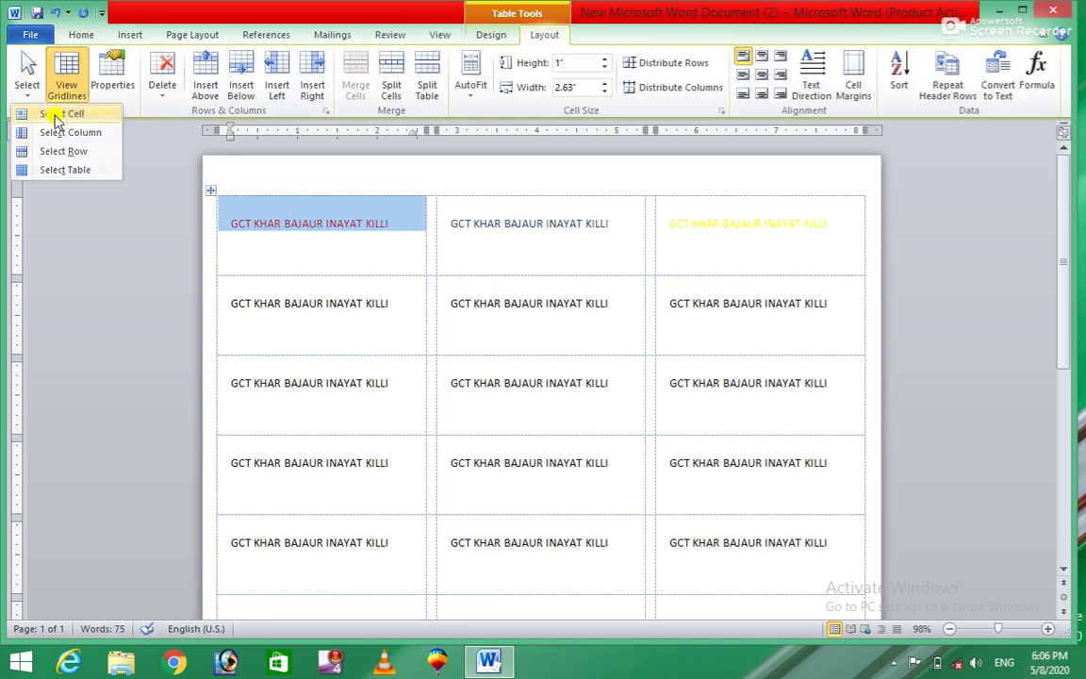
click(160, 94)
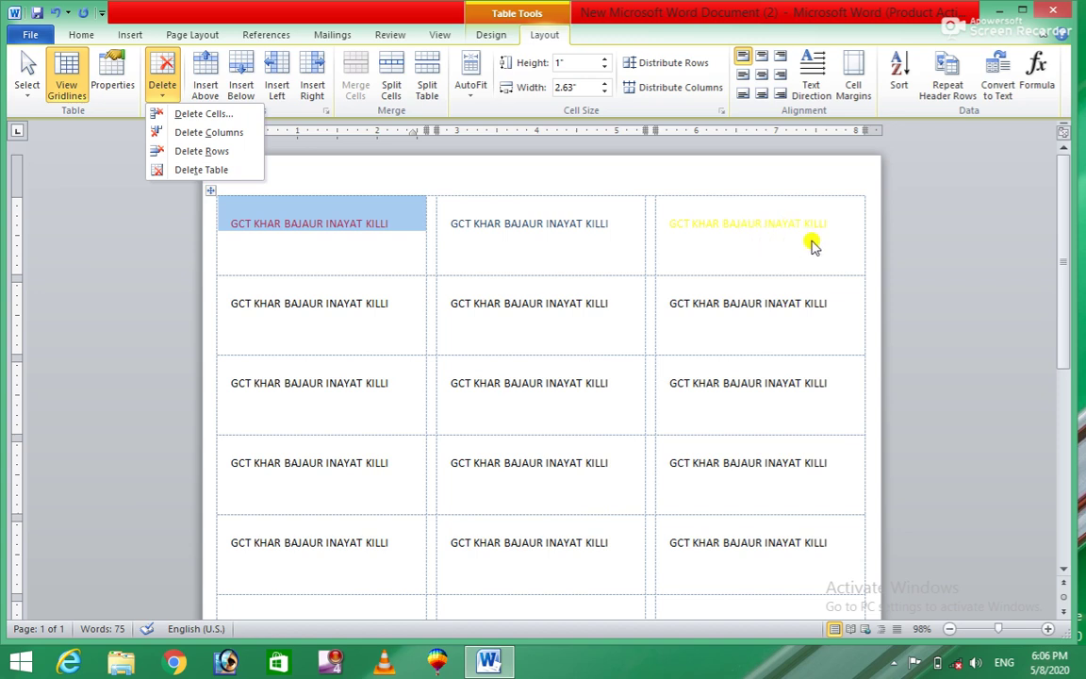
click(210, 115)
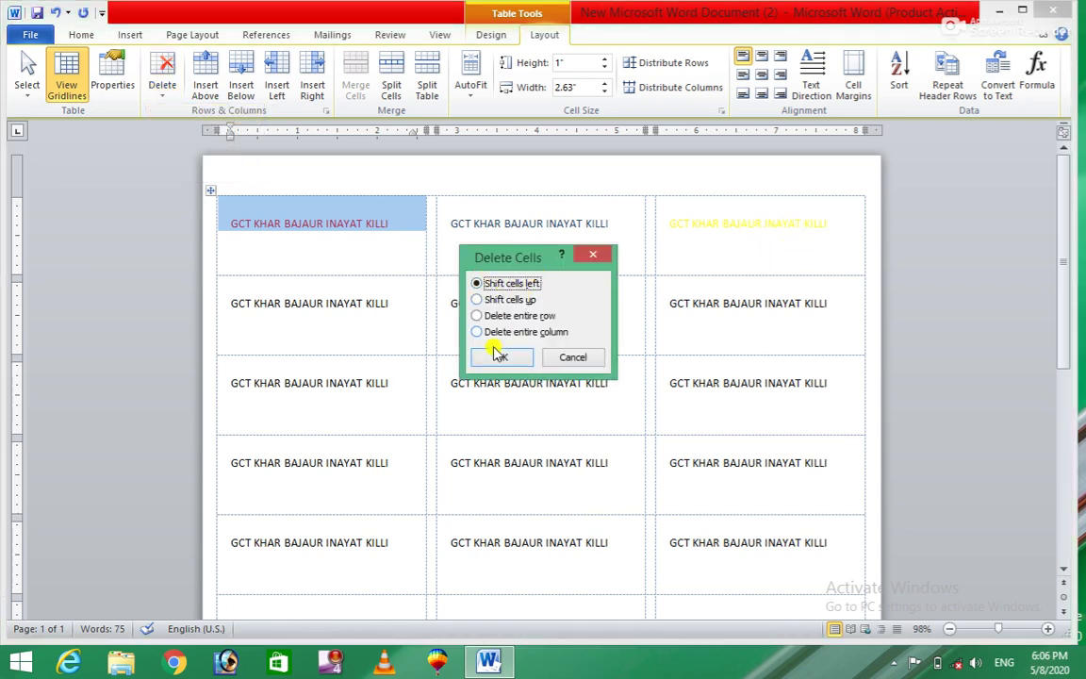
click(487, 357)
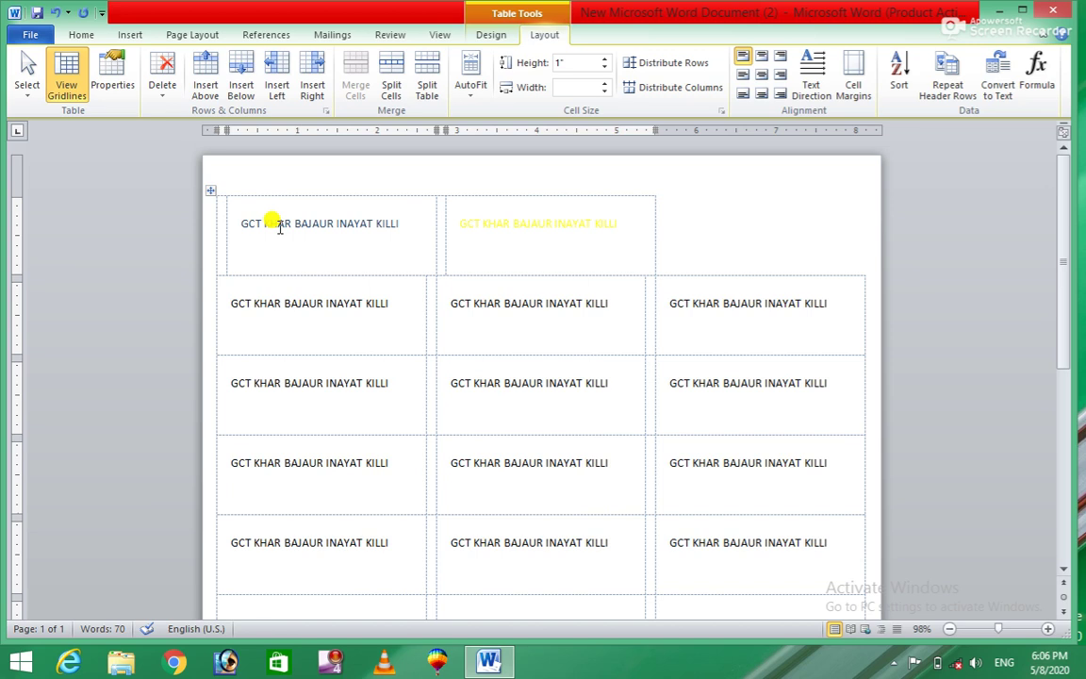
key(ctrl+z)
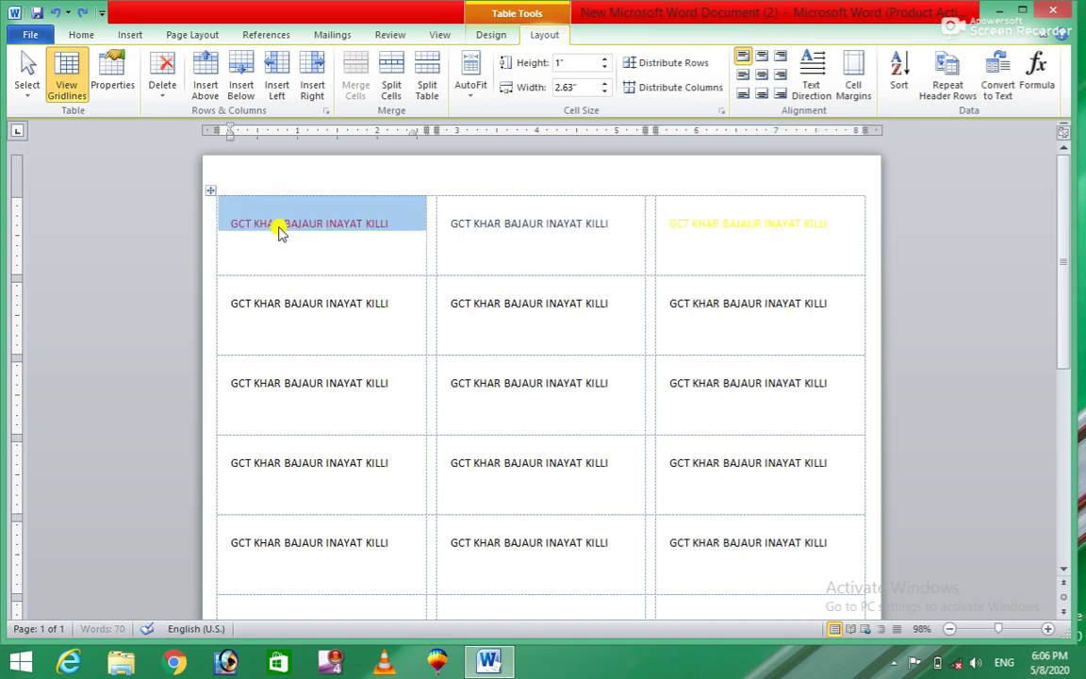
click(332, 231)
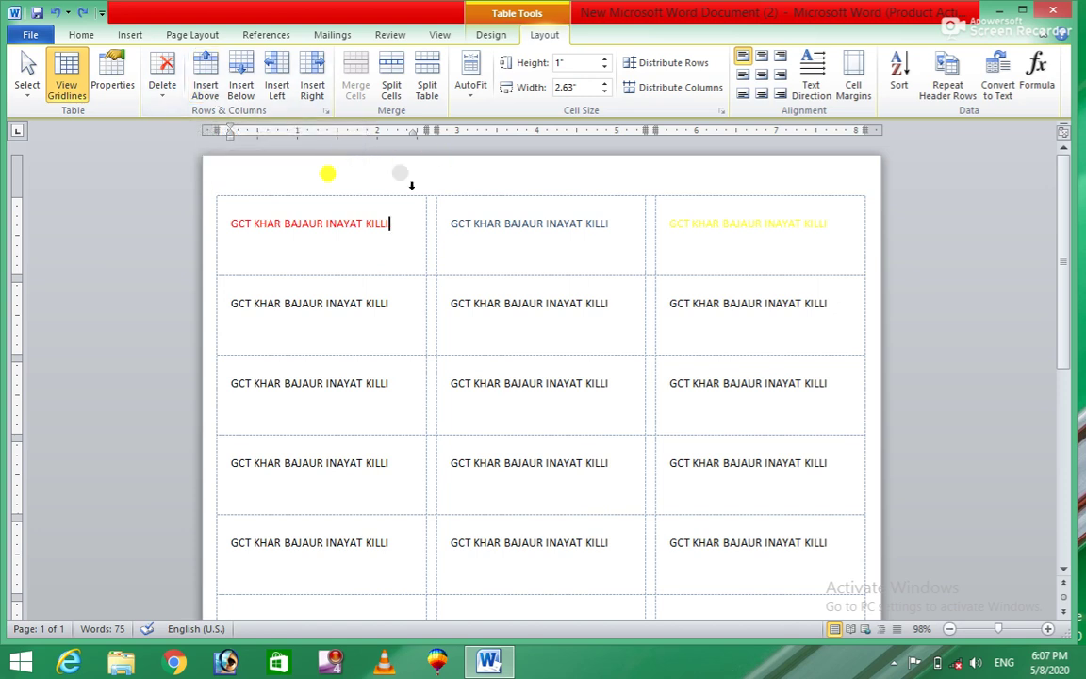
click(210, 74)
click(209, 74)
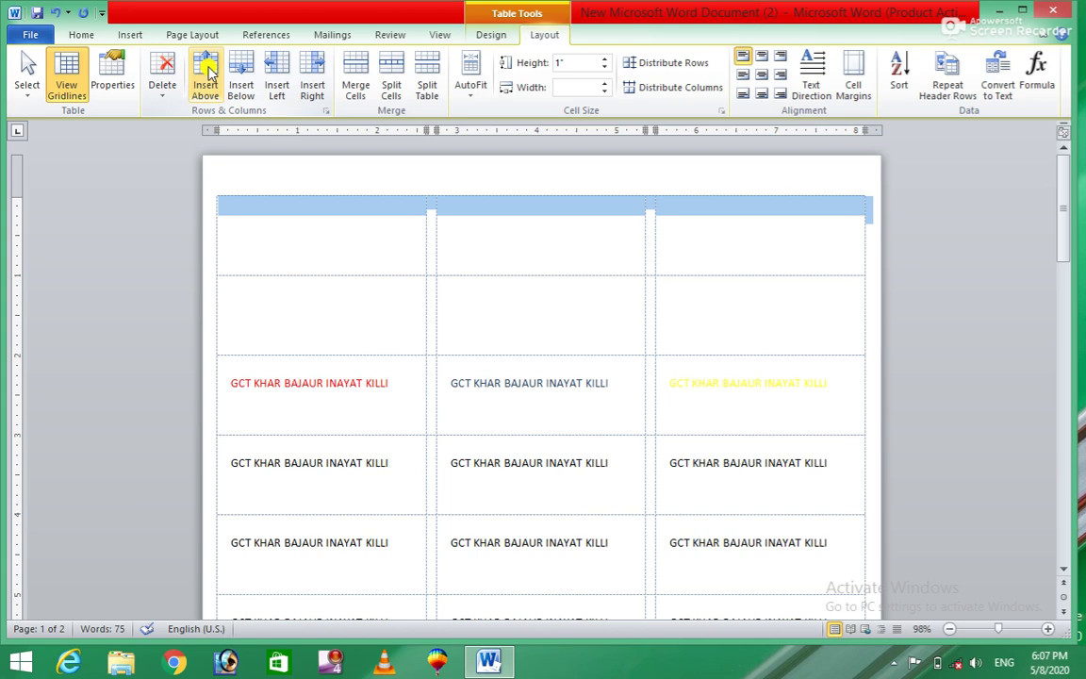
key(ctrl+z)
key(ctrl+z)
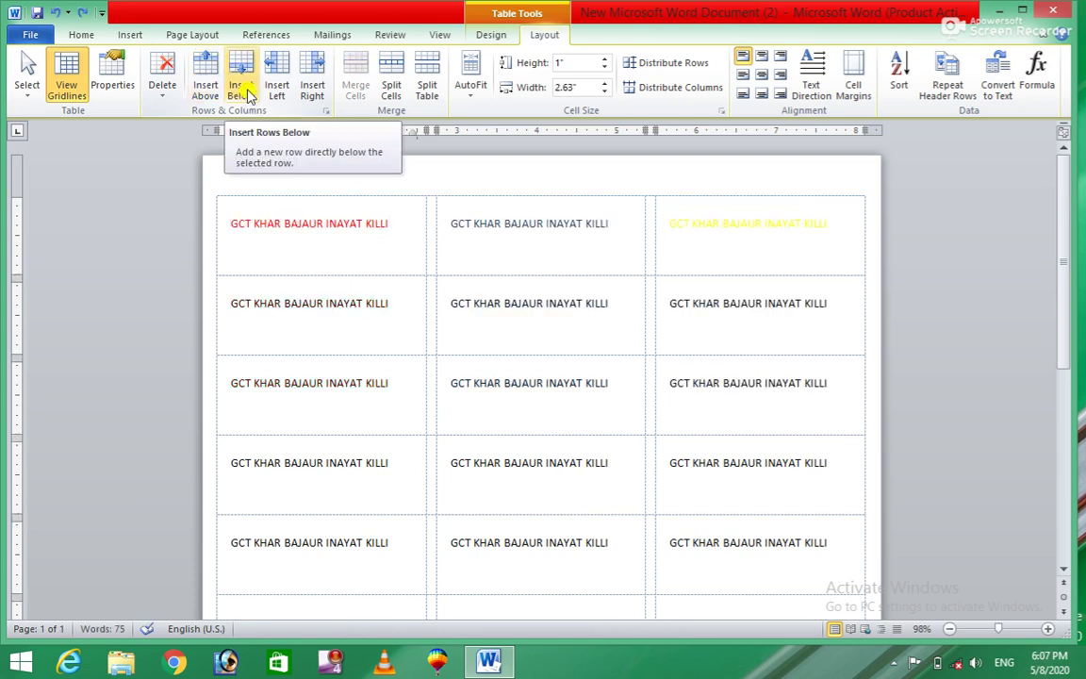
click(248, 94)
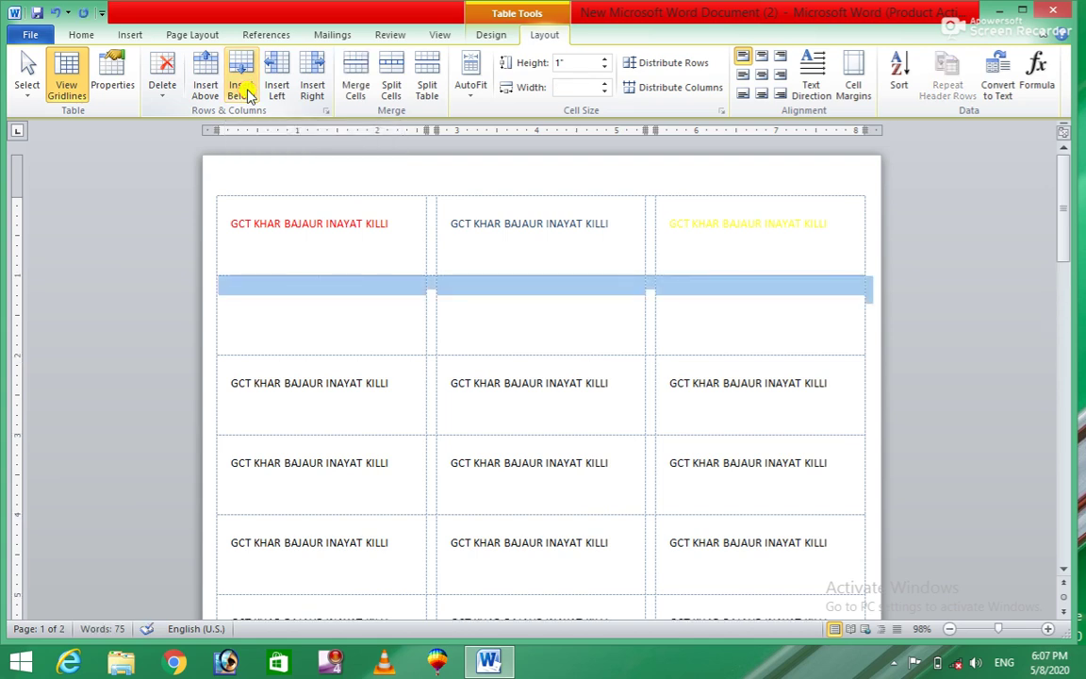
key(ctrl+z)
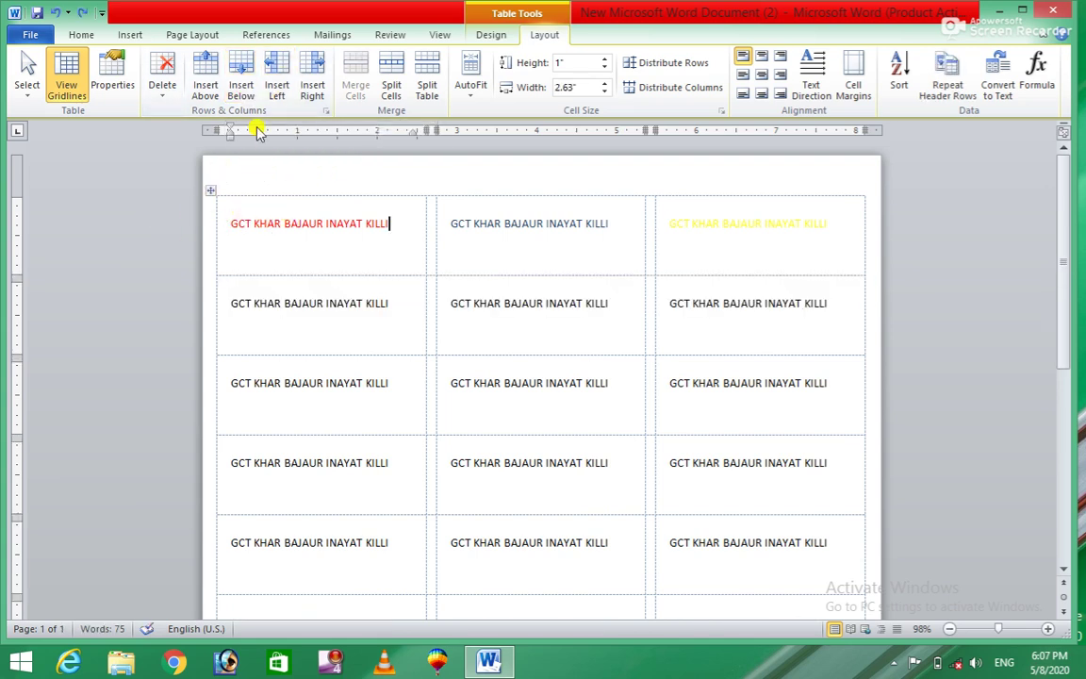
click(276, 85)
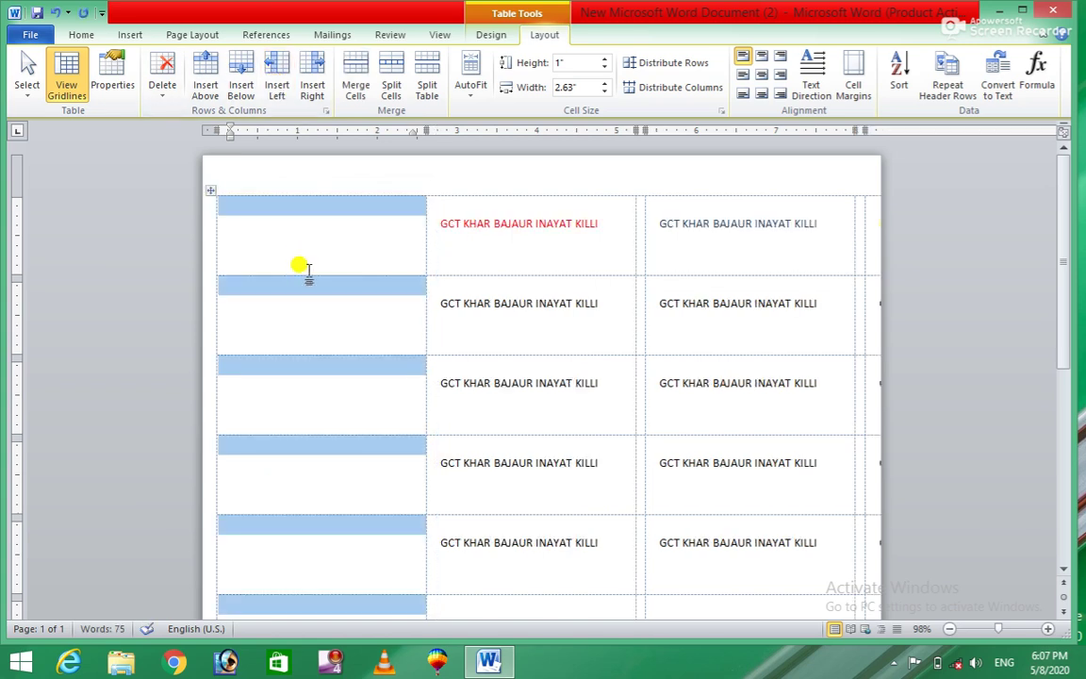
key(ctrl+z)
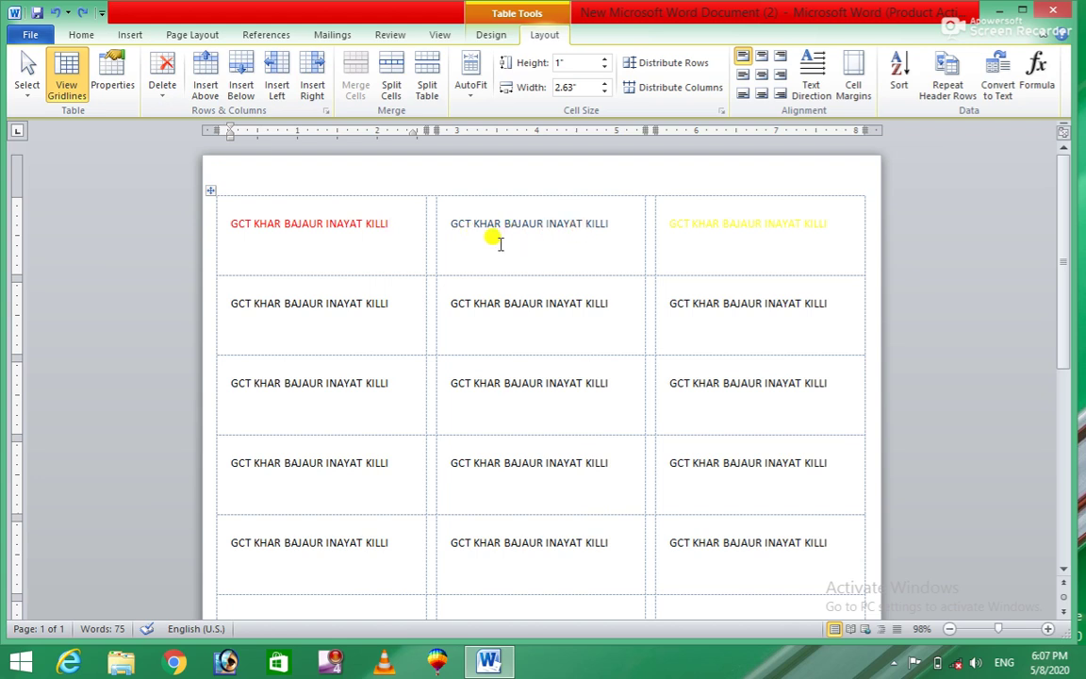
click(316, 77)
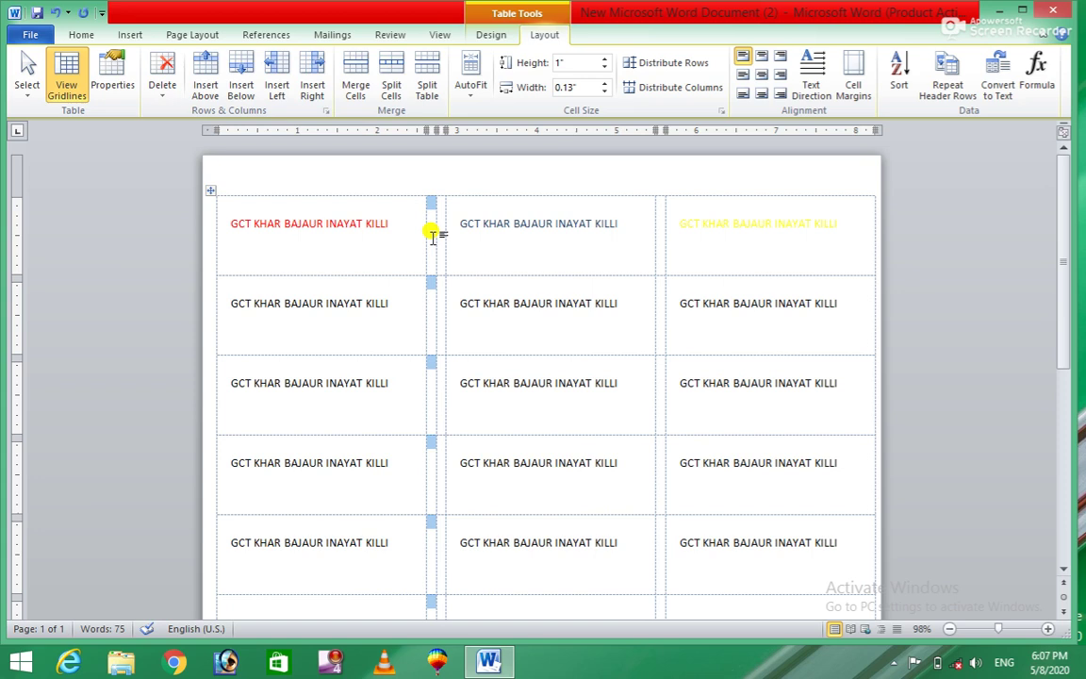
click(433, 236)
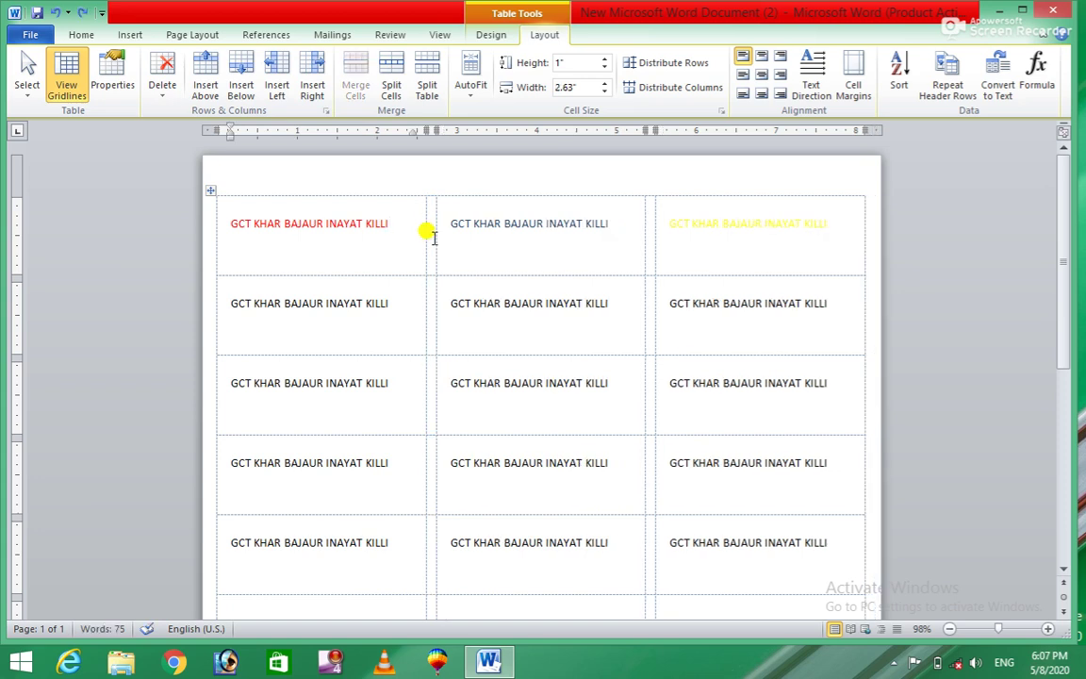
click(349, 37)
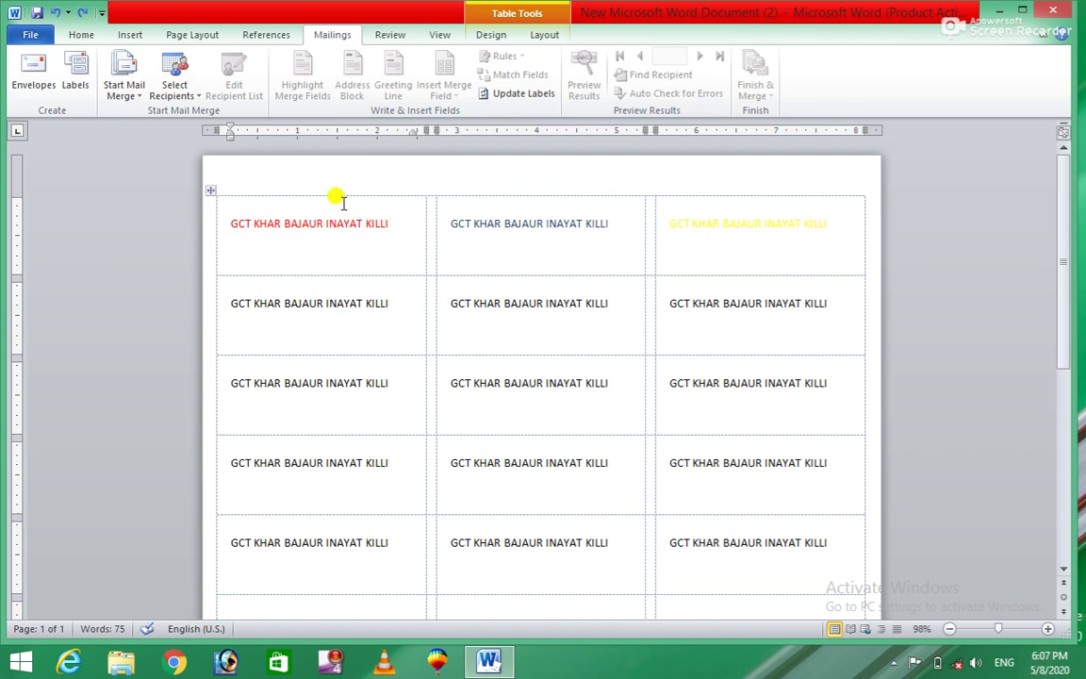
click(544, 34)
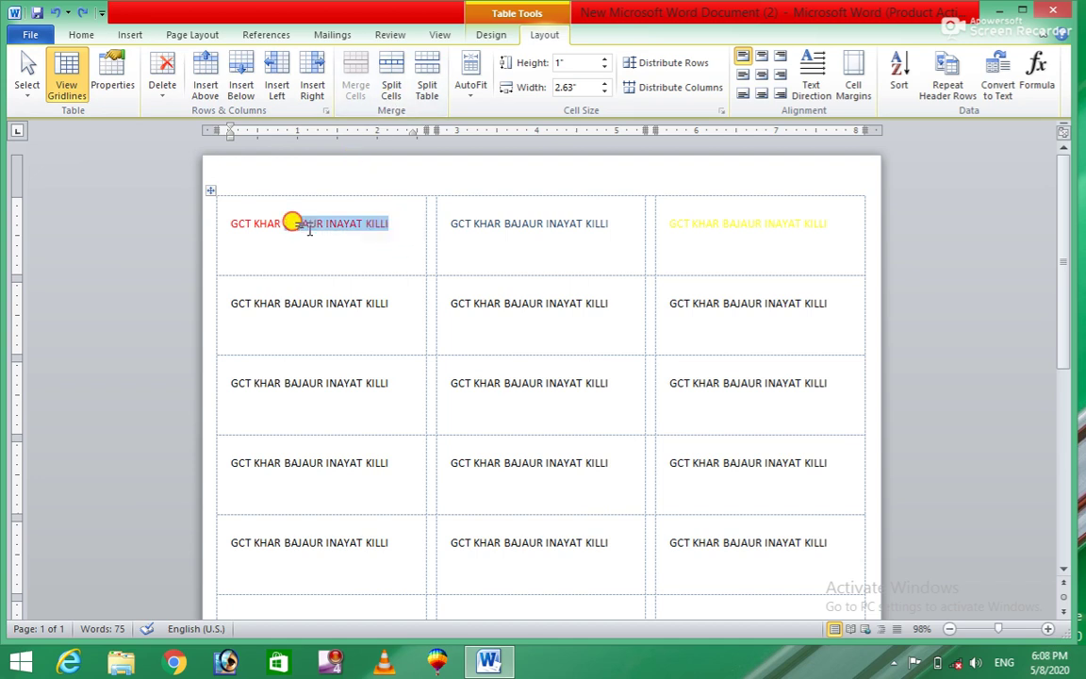
Step: Merge the first two top-row cells, then undo the merge
drag(389, 234, 608, 240)
drag(240, 209, 207, 206)
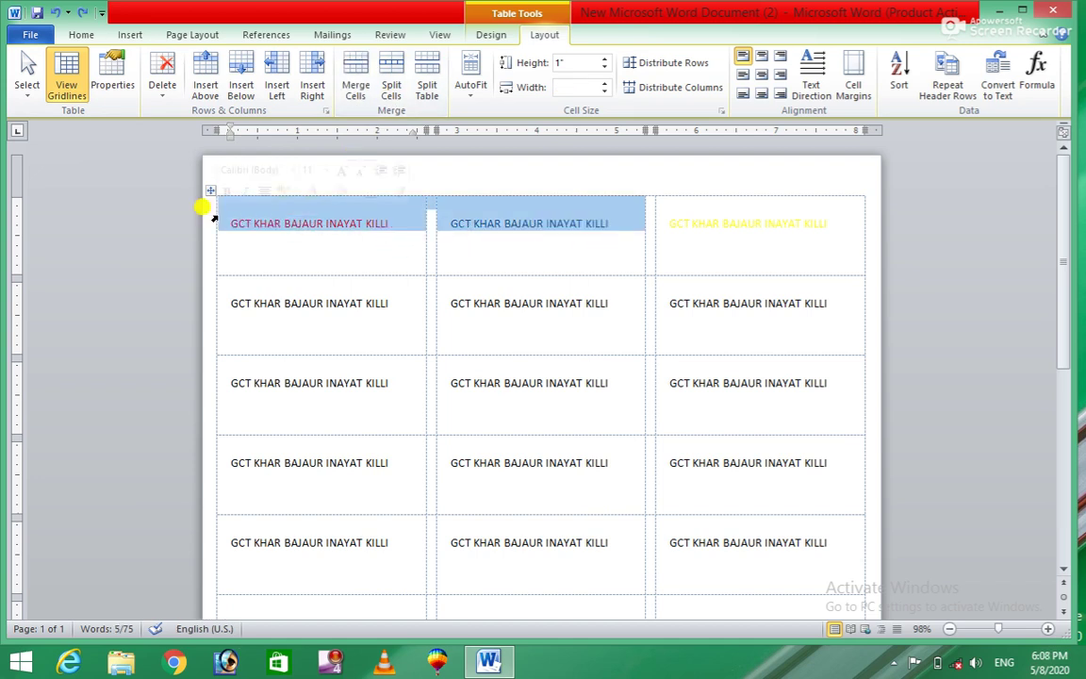
click(357, 97)
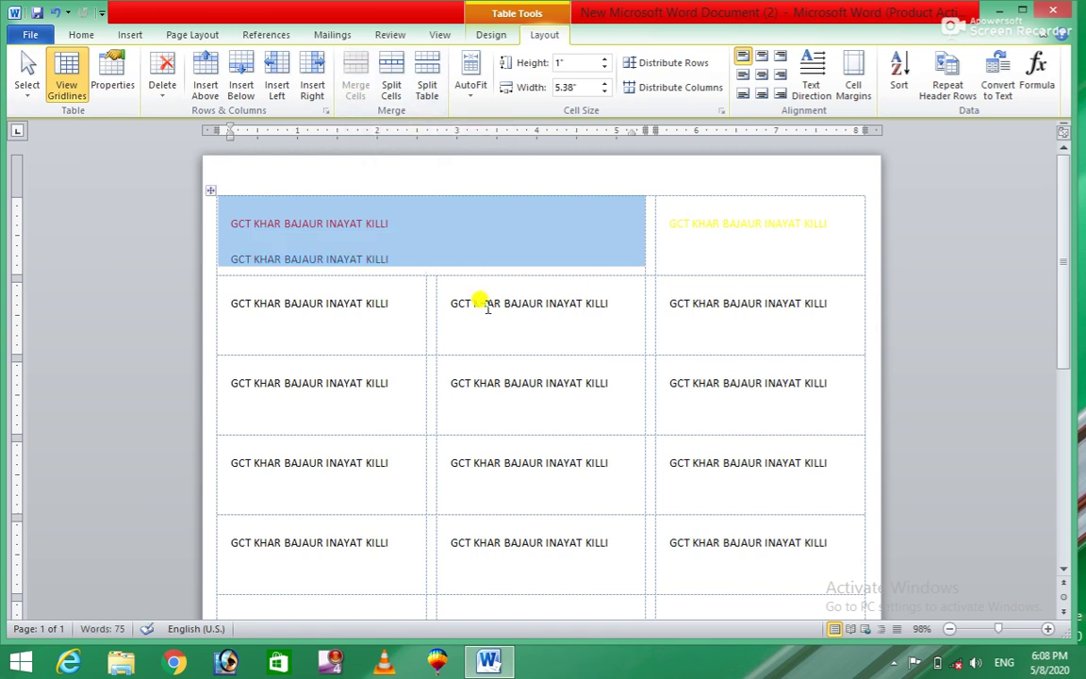
key(ctrl+z)
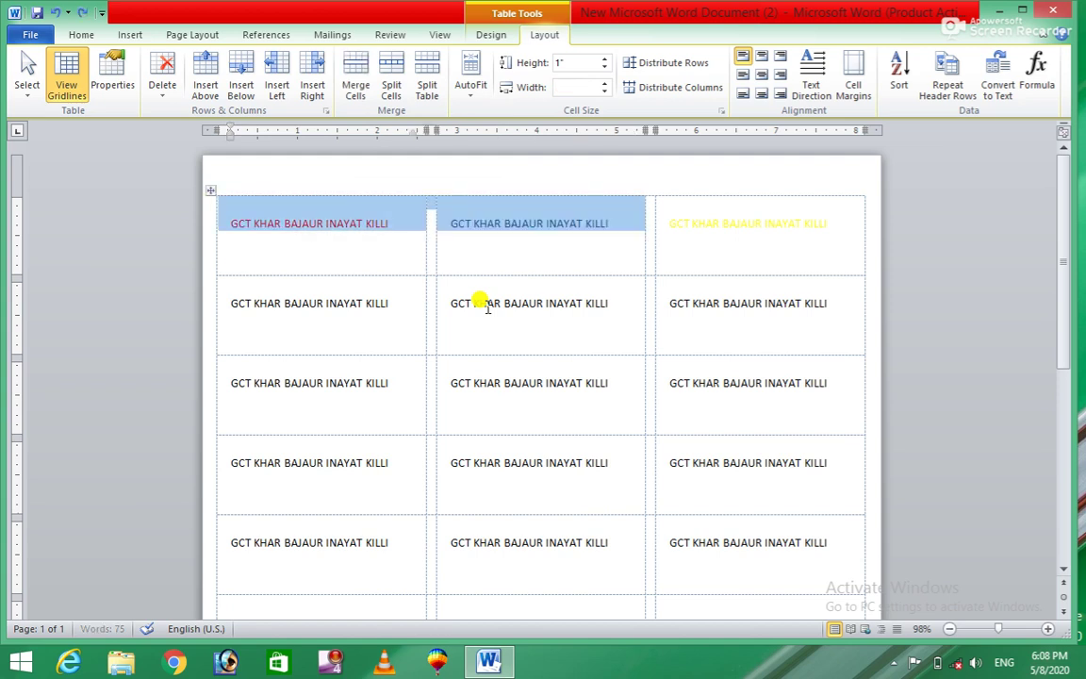
Step: Split the first cell into 2 columns and undo, then Split Table at the first row
click(408, 244)
click(389, 83)
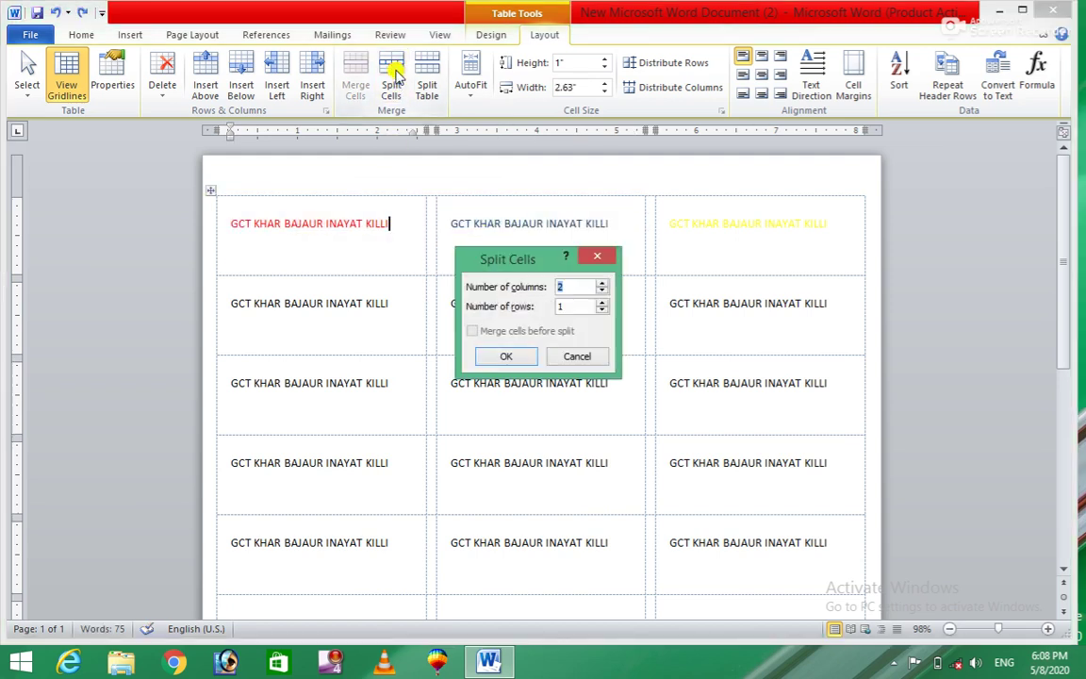
click(501, 355)
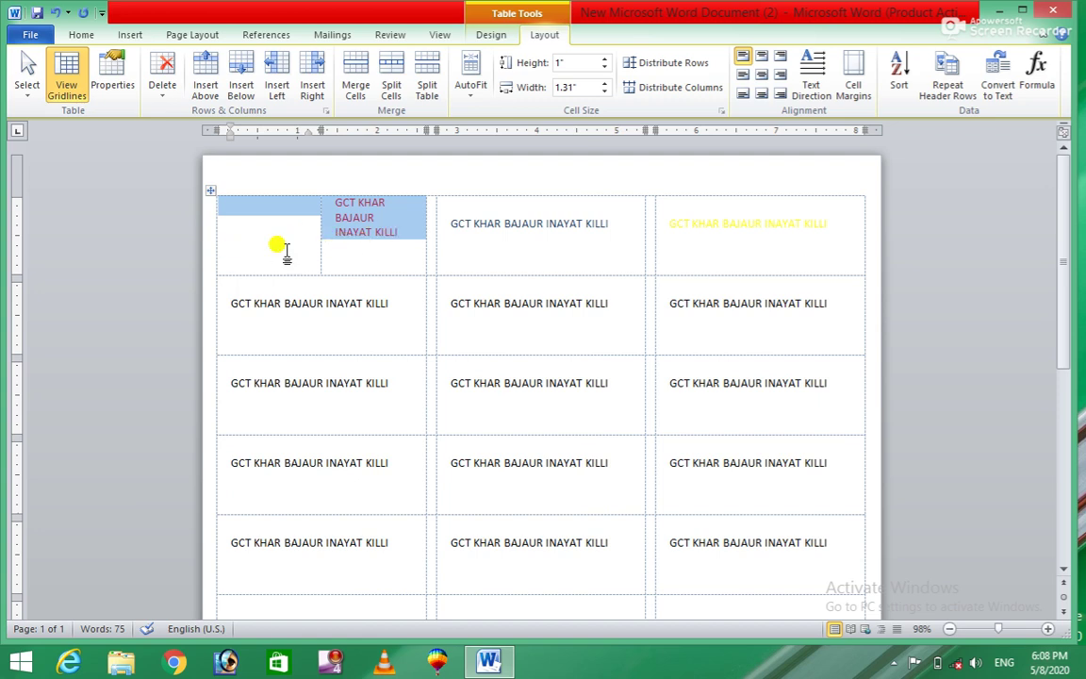
key(ctrl+z)
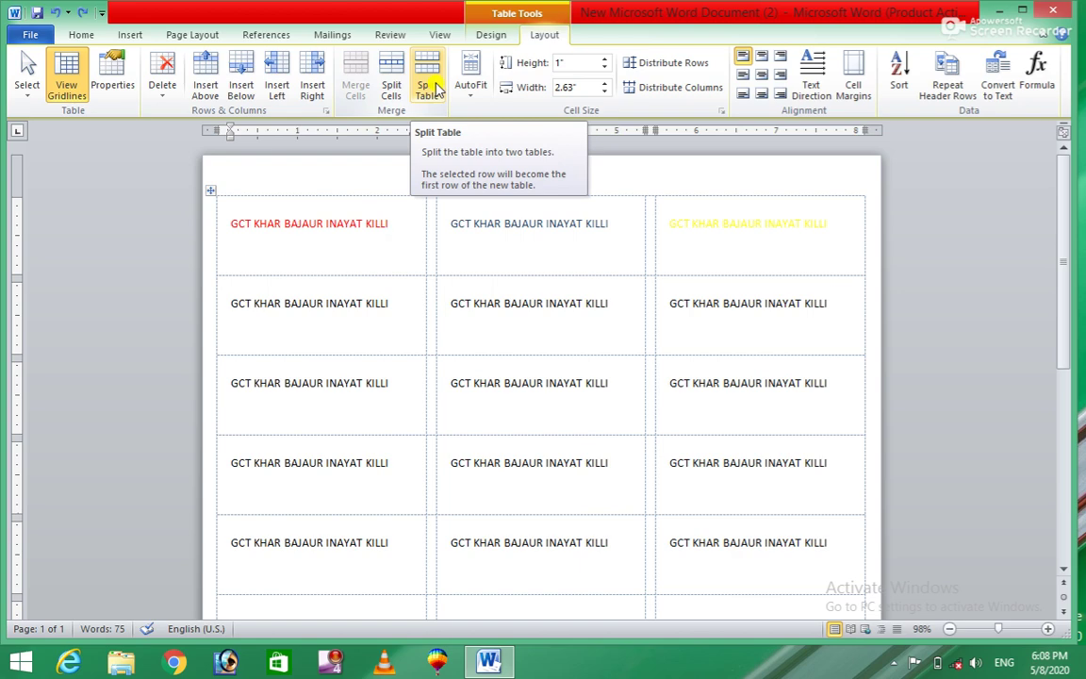
click(436, 88)
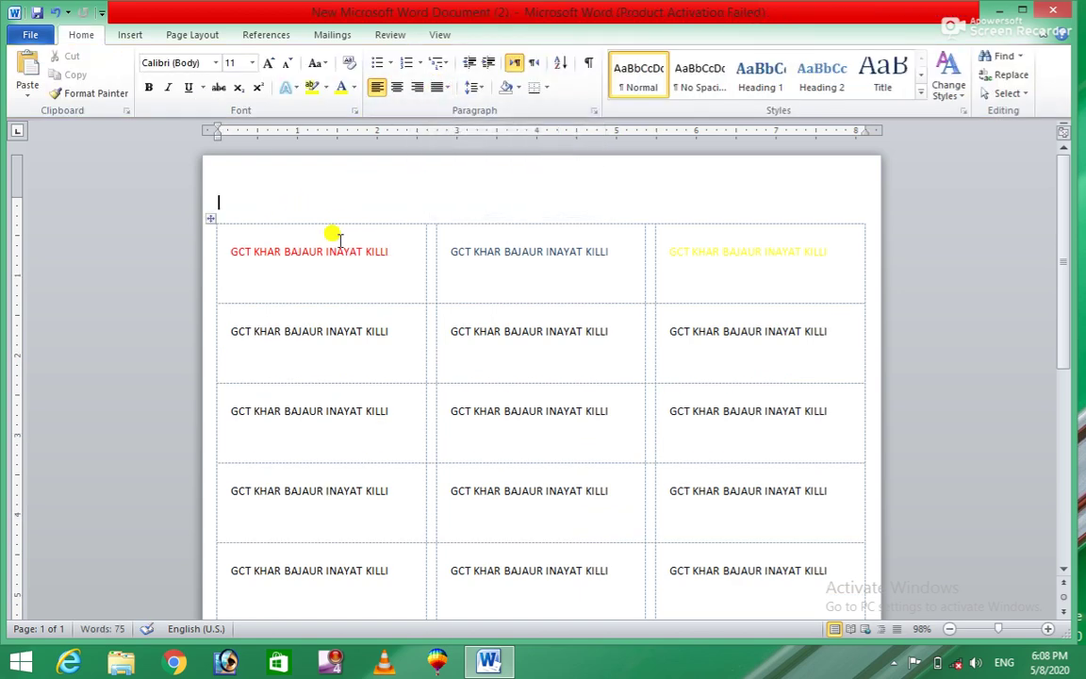
Step: Undo the table split, then try AutoFit Contents, AutoFit Window and Fixed Column Width
key(ctrl+z)
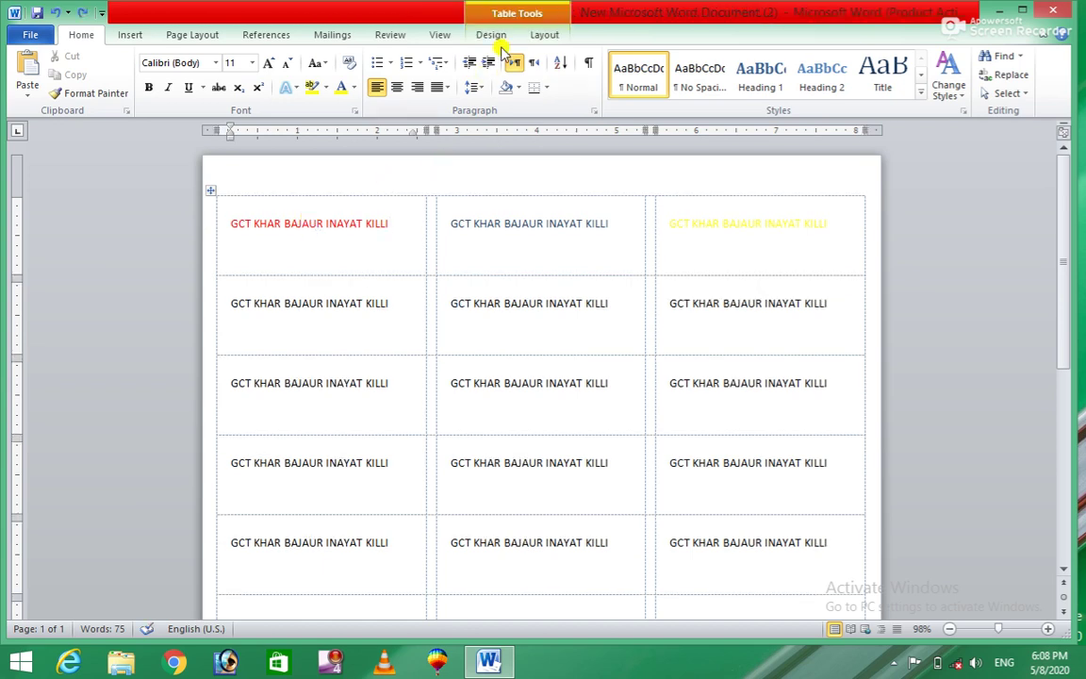
click(545, 37)
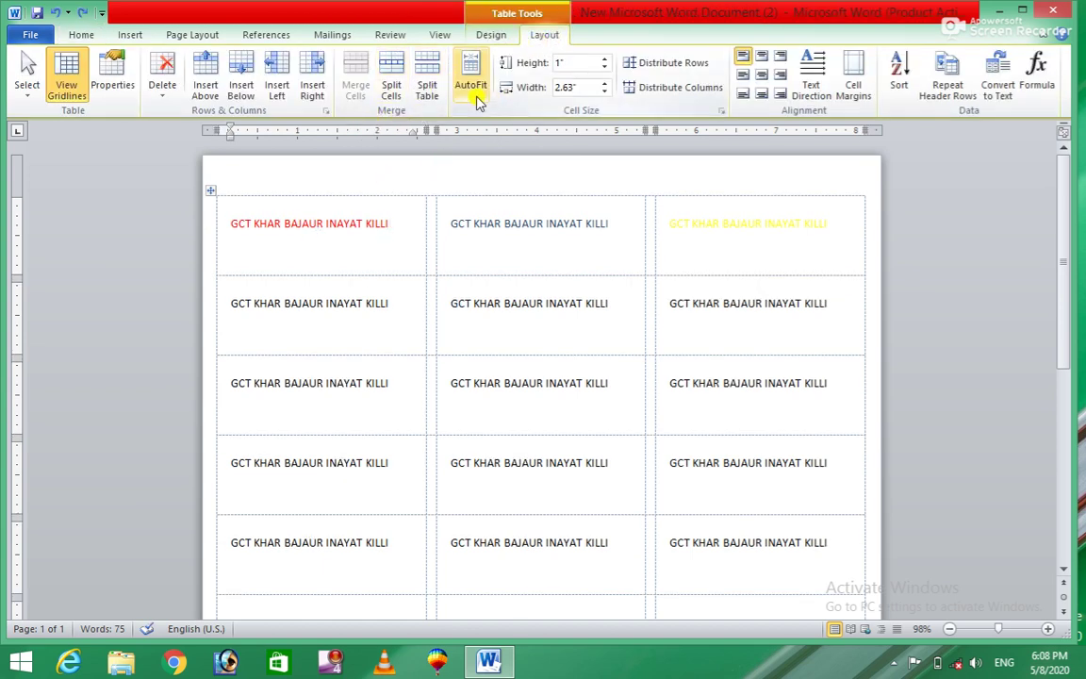
click(473, 90)
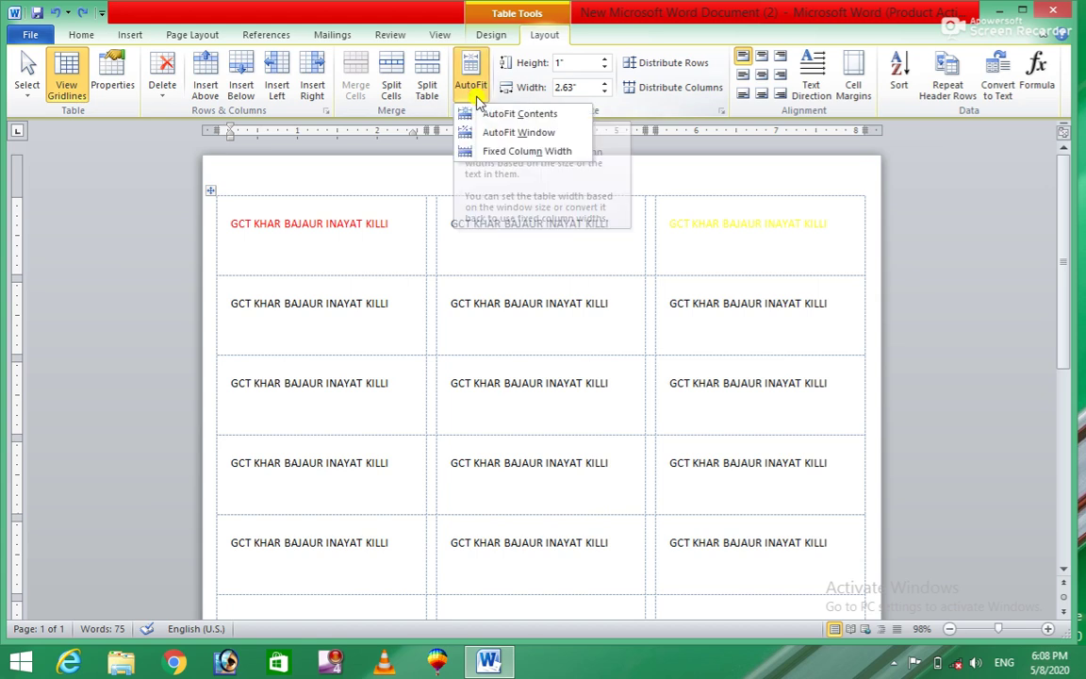
click(548, 117)
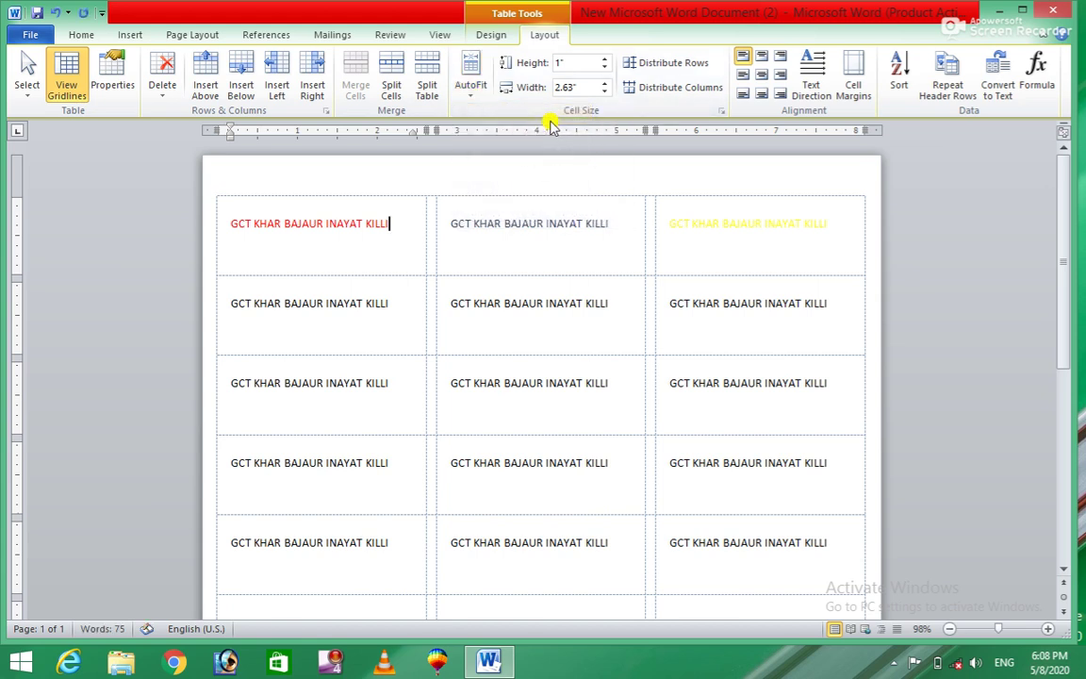
click(473, 87)
click(484, 135)
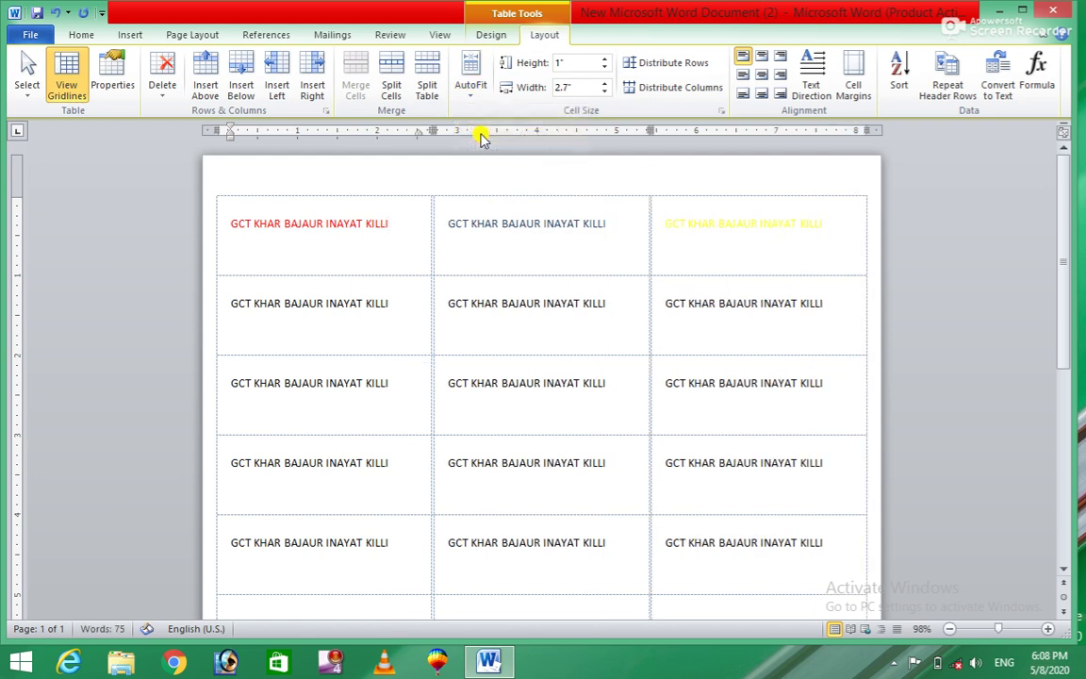
click(471, 87)
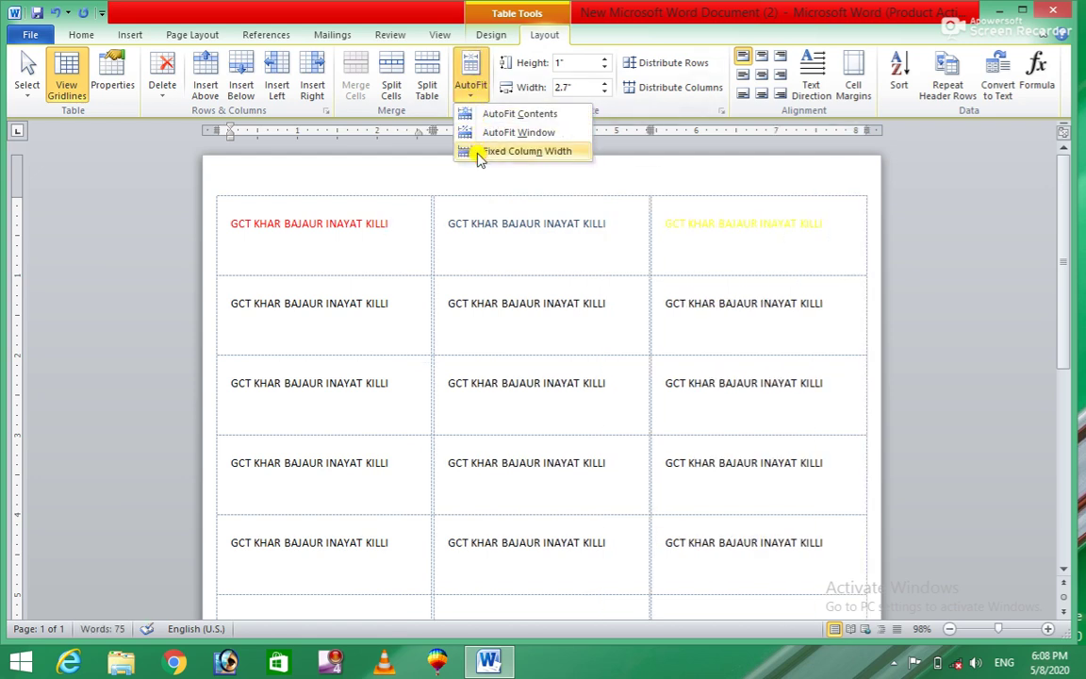
click(478, 151)
Step: Reapply AutoFit Contents, AutoFit Window and finally Fixed Column Width, leaving 2.7" columns
click(466, 95)
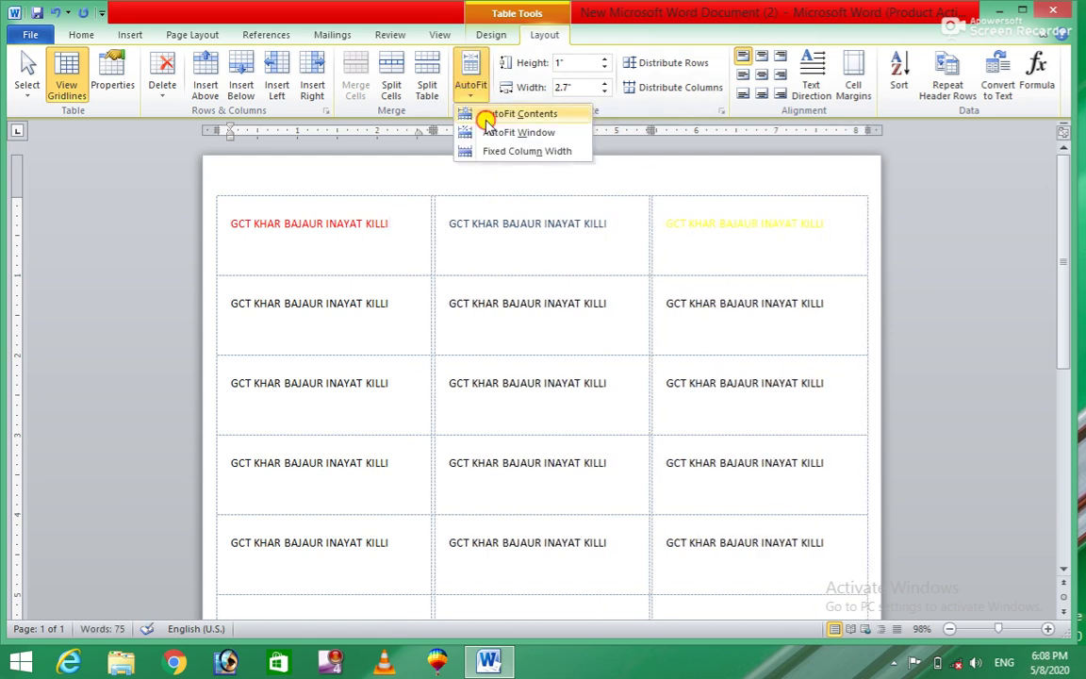
click(485, 113)
click(471, 94)
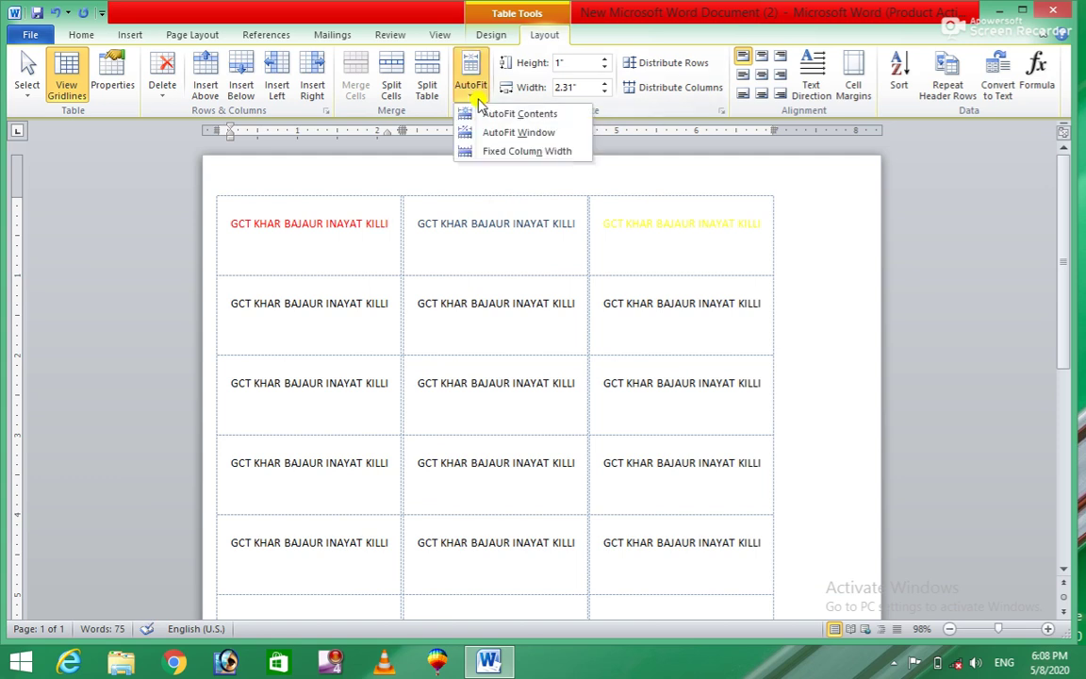
click(484, 133)
click(468, 91)
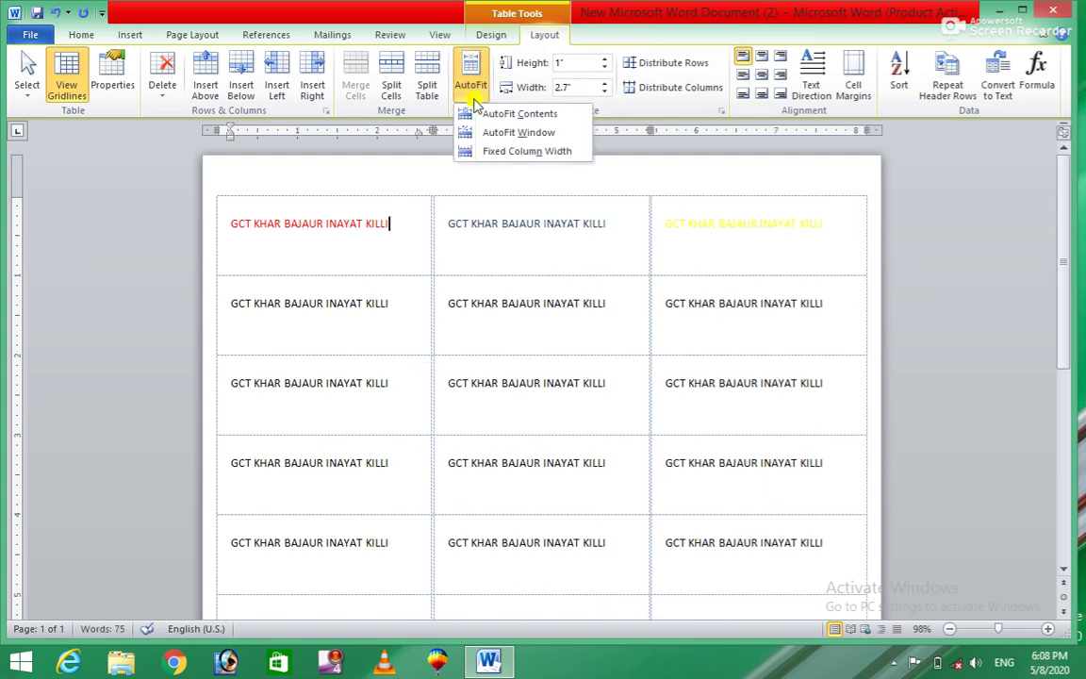
click(476, 150)
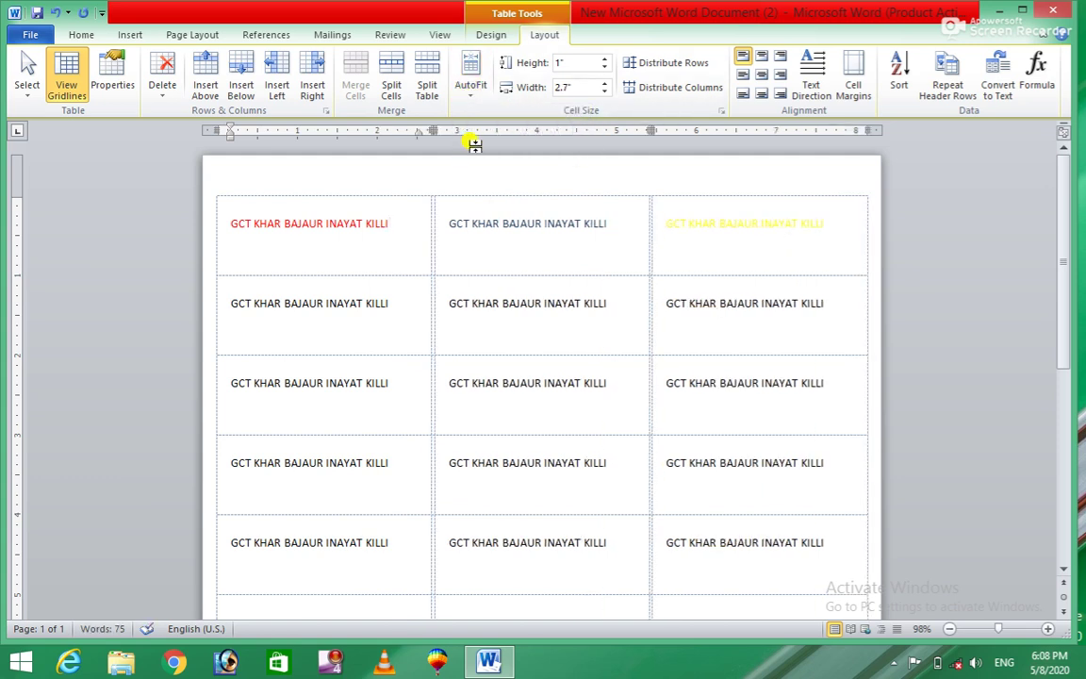
Step: Nudge the row height up, then back down to 0.6"
click(606, 58)
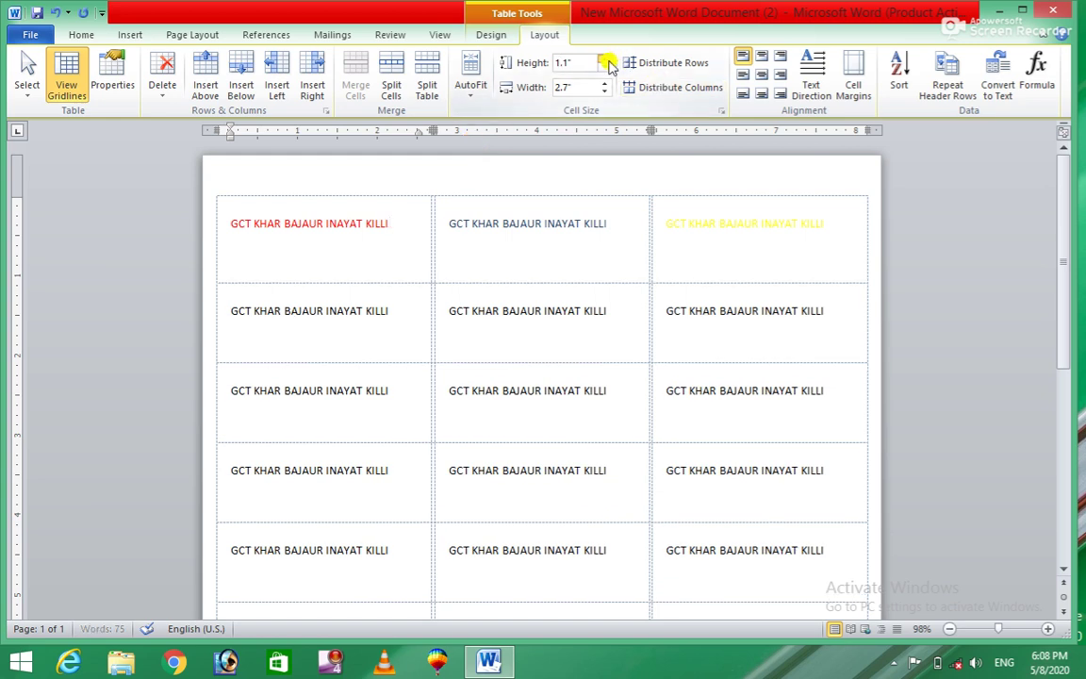
click(605, 58)
click(605, 58)
click(605, 58)
click(606, 59)
click(605, 59)
click(605, 59)
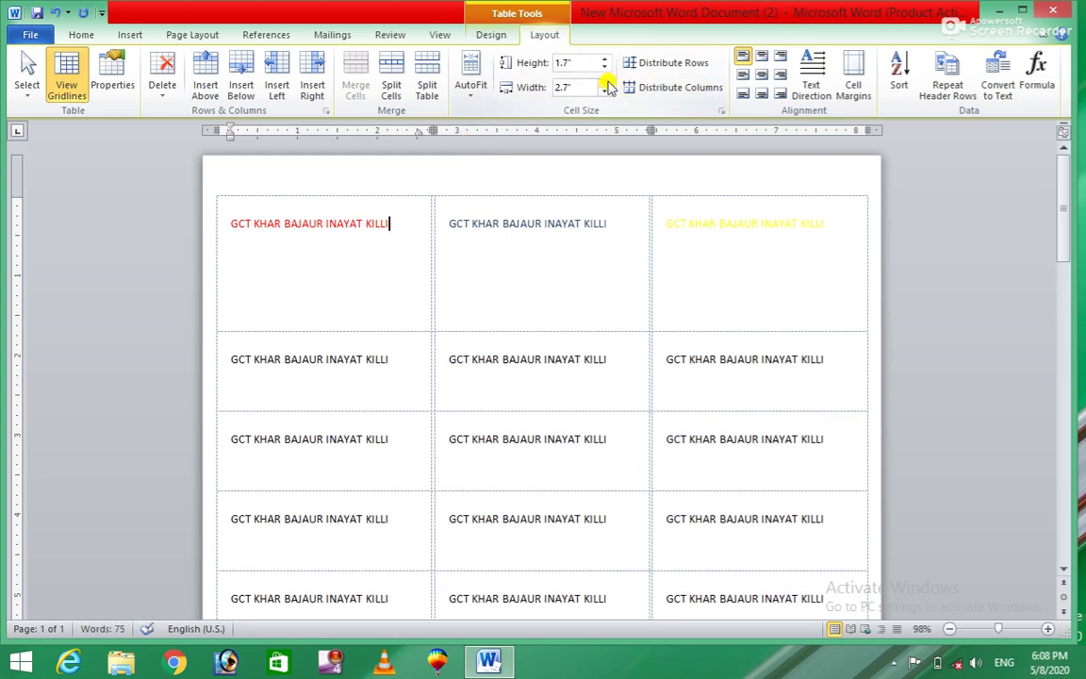
click(605, 68)
click(605, 68)
click(605, 68)
click(606, 68)
click(605, 67)
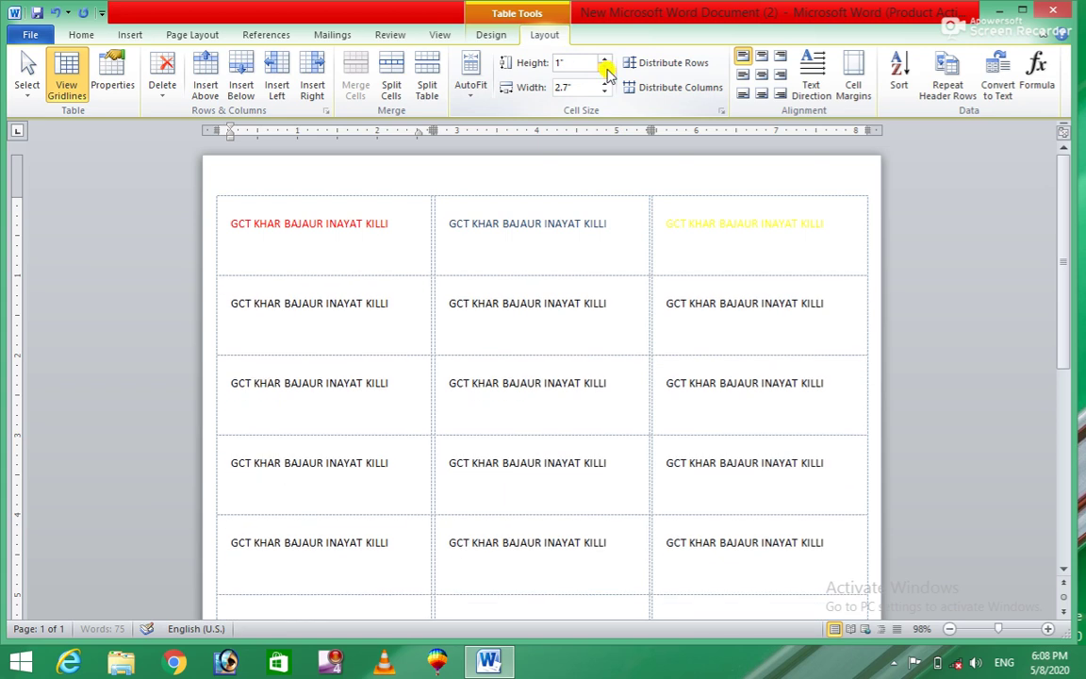
click(606, 68)
click(606, 68)
click(605, 68)
click(605, 68)
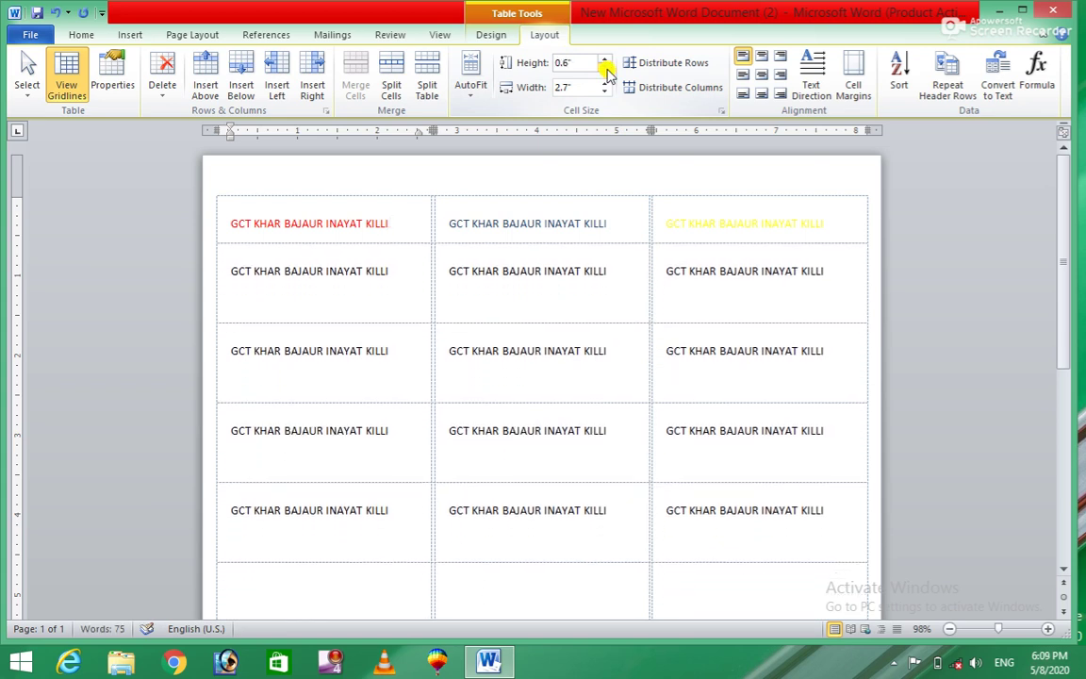
Step: Adjust the column width, then Distribute Rows (0.96") and Distribute Columns (1.55")
click(605, 82)
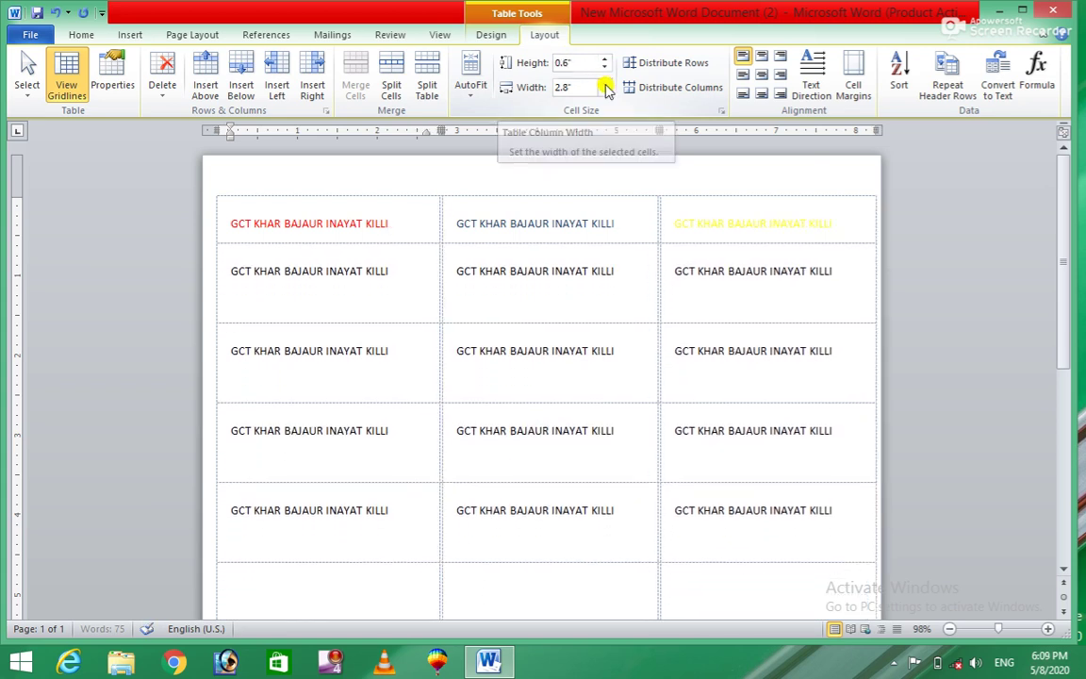
click(605, 82)
click(605, 82)
click(605, 82)
click(605, 82)
click(604, 92)
click(604, 91)
click(605, 91)
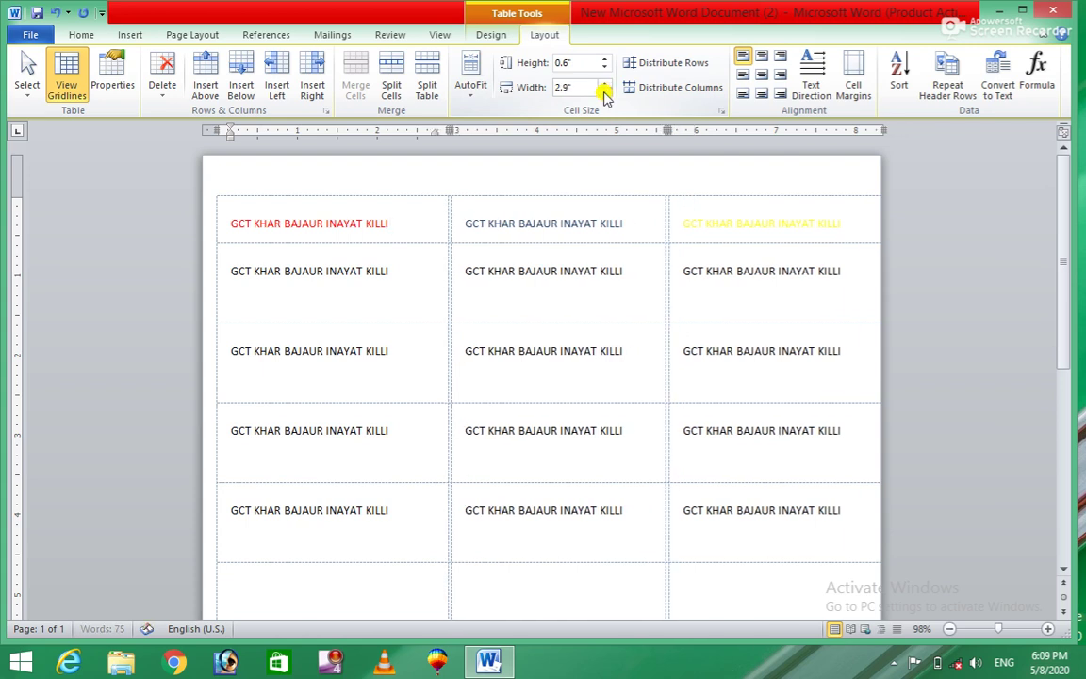
click(605, 91)
click(604, 91)
click(604, 91)
click(604, 91)
click(604, 92)
click(604, 91)
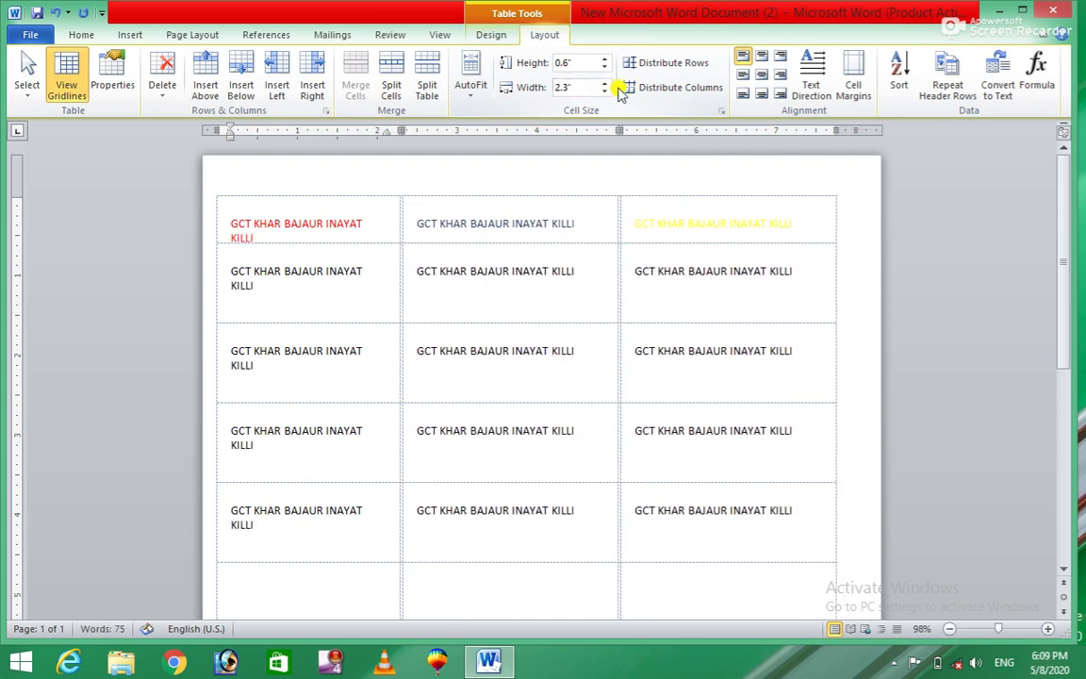
click(667, 73)
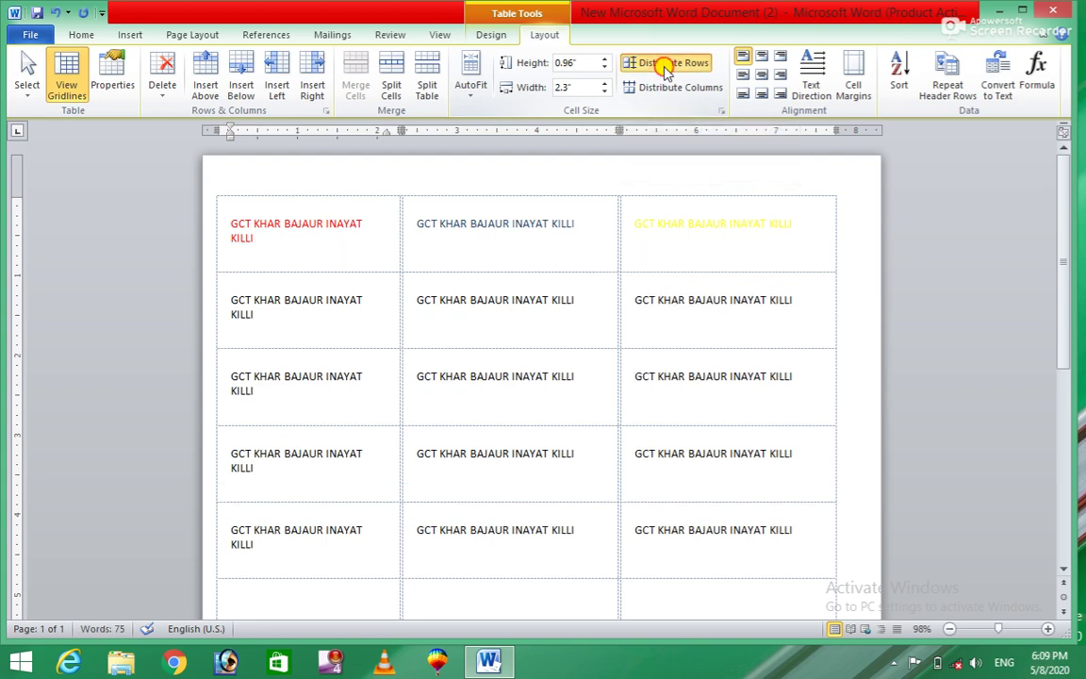
click(653, 95)
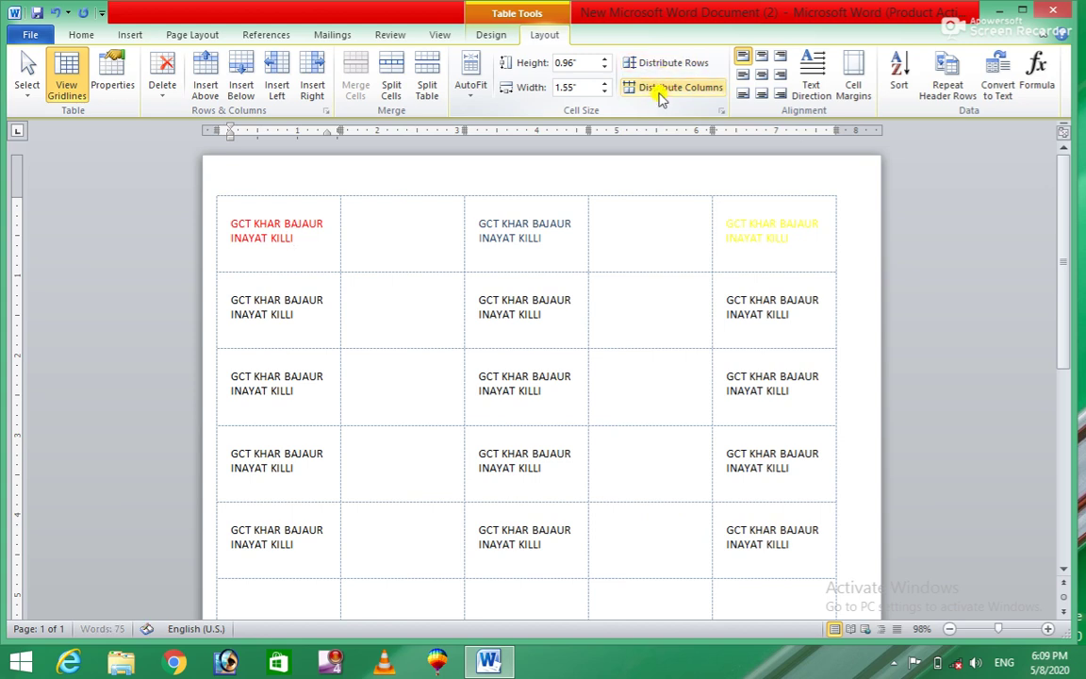
click(760, 56)
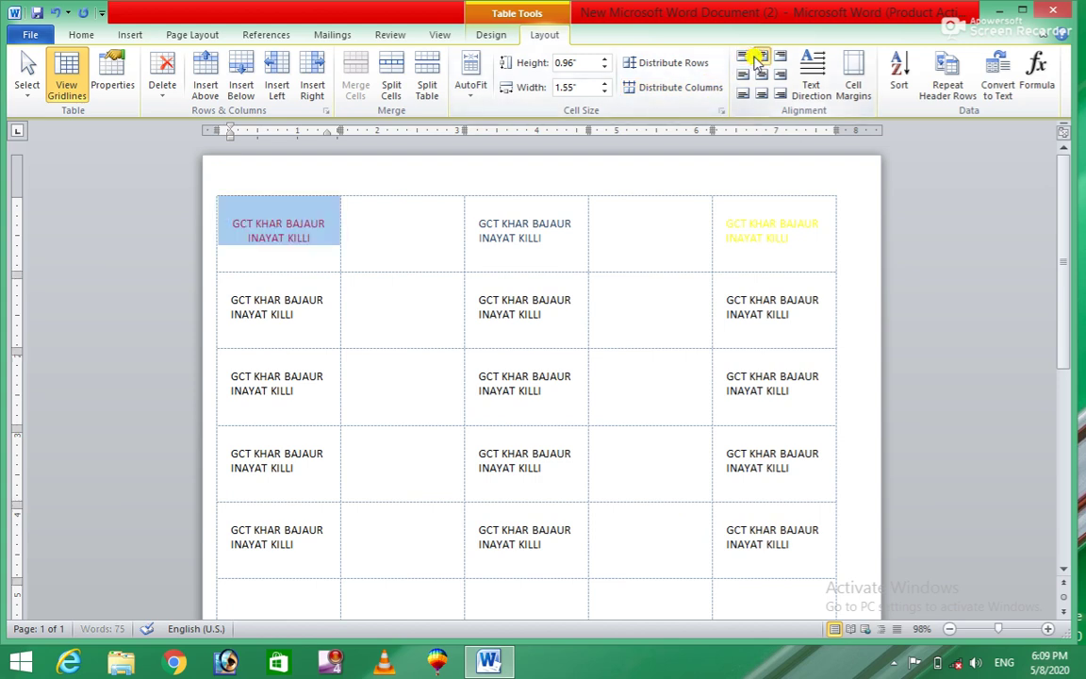
click(779, 56)
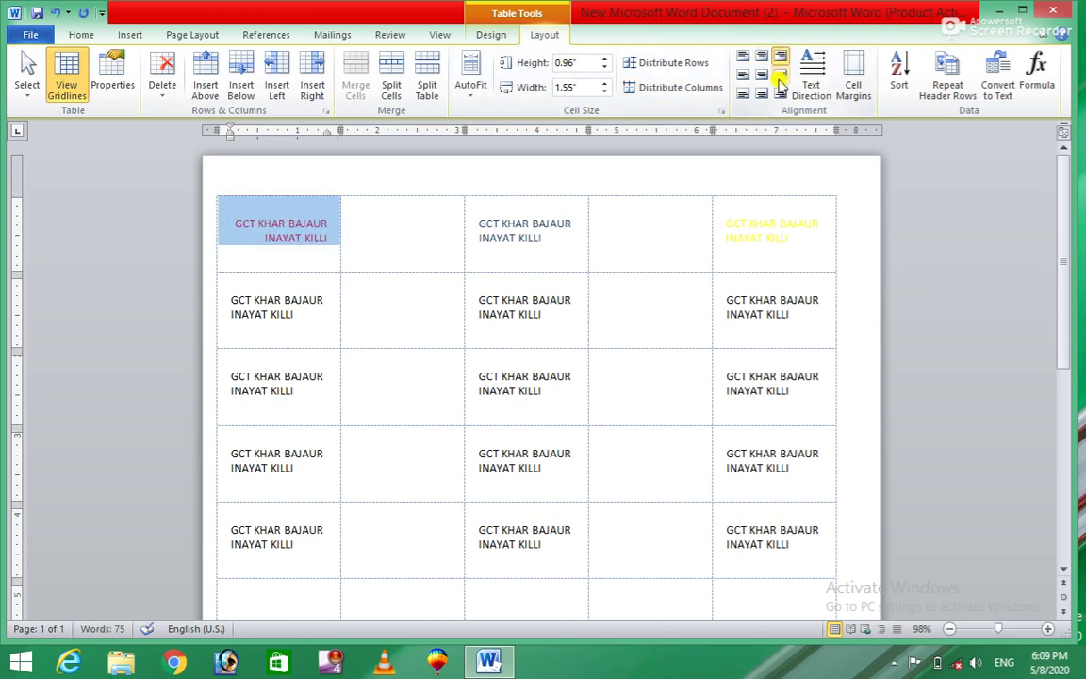
click(780, 75)
click(762, 74)
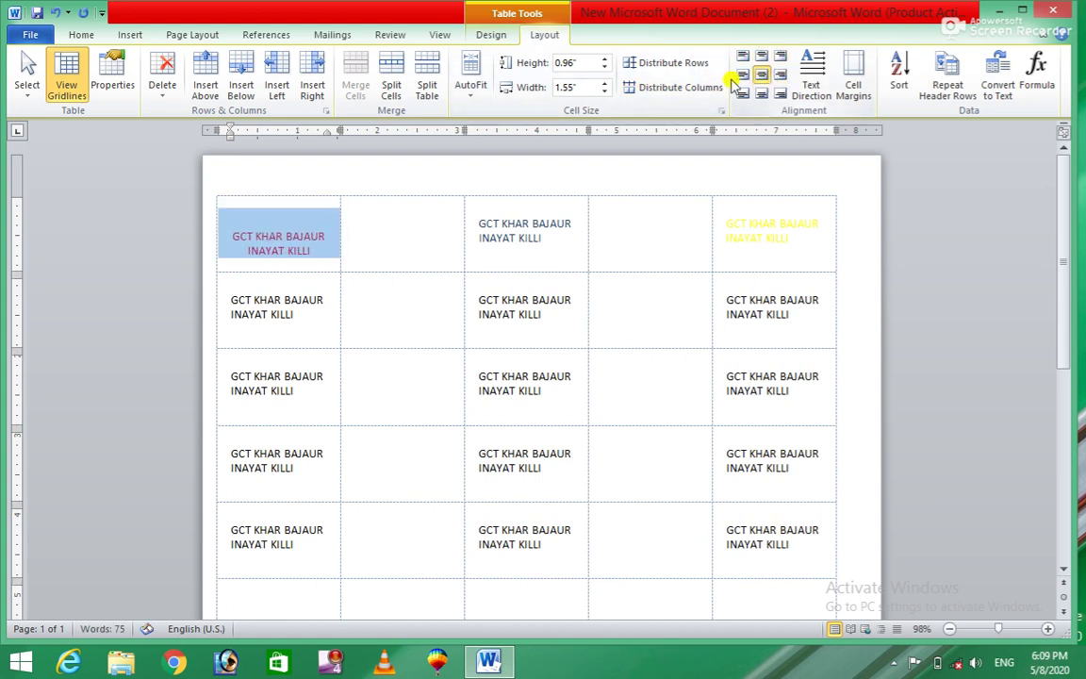
click(743, 75)
click(744, 95)
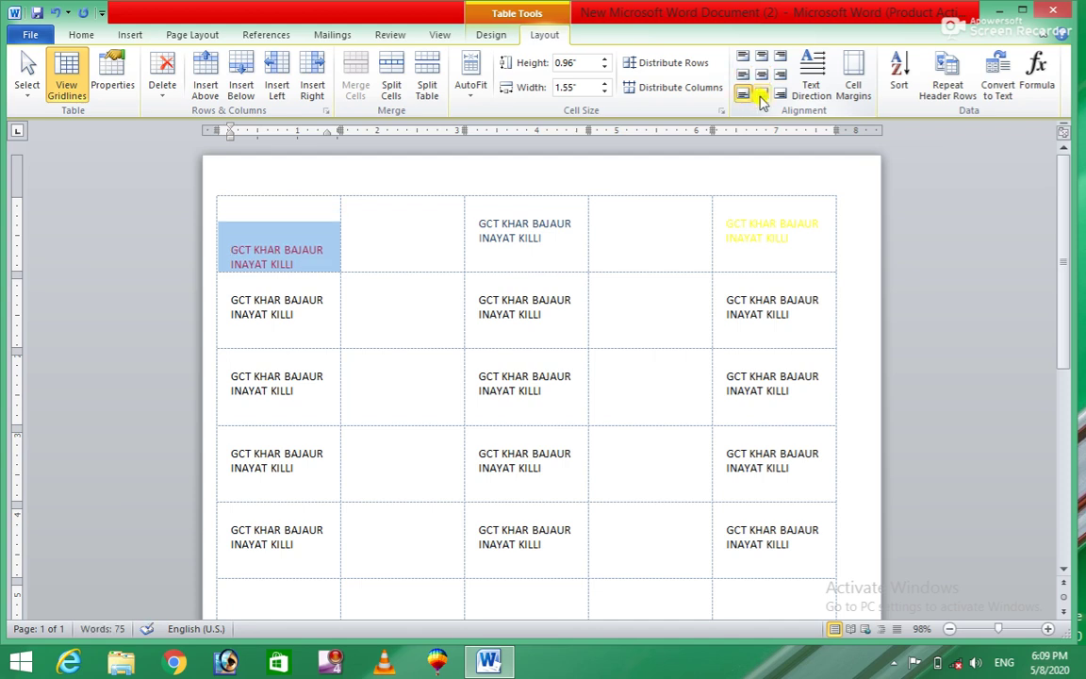
click(762, 95)
click(780, 95)
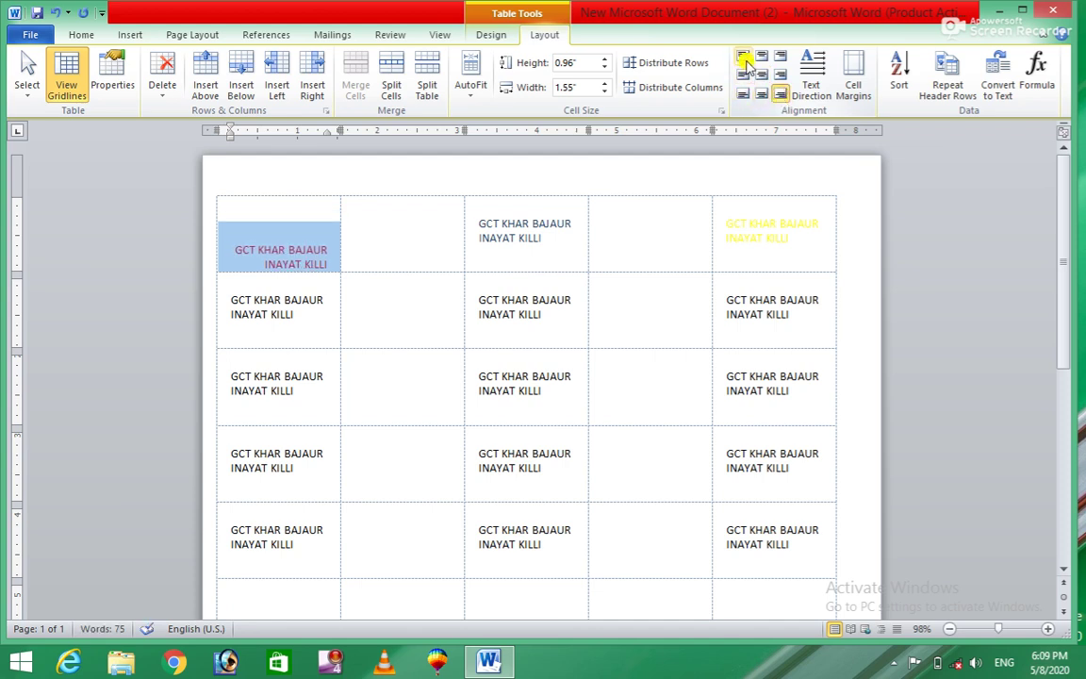
click(743, 56)
click(805, 98)
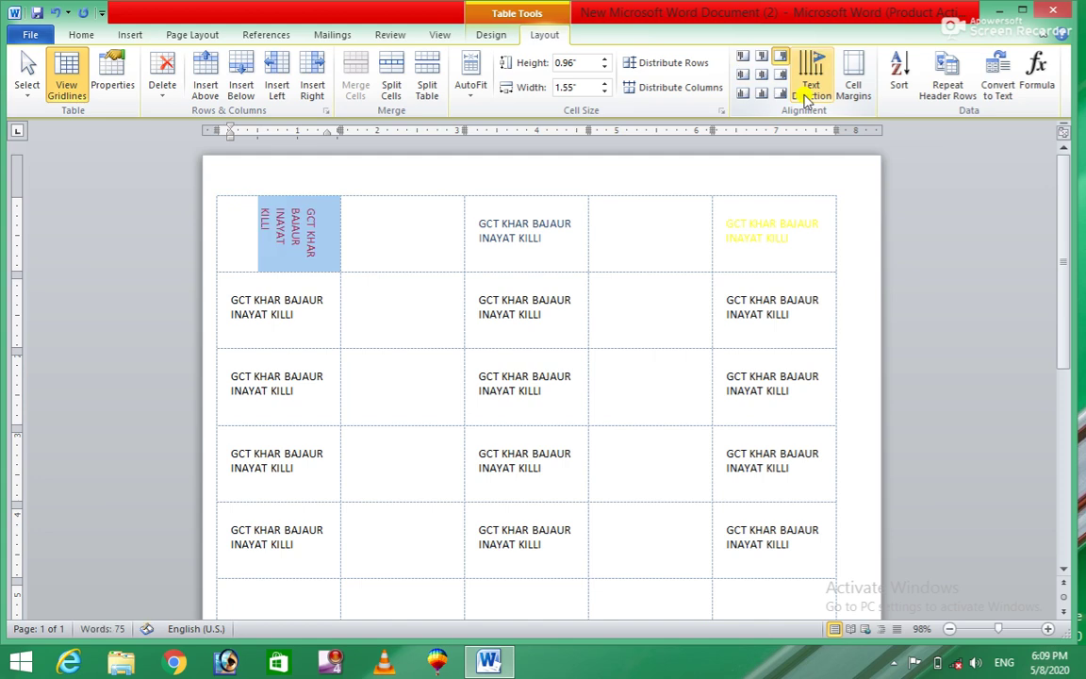
click(805, 98)
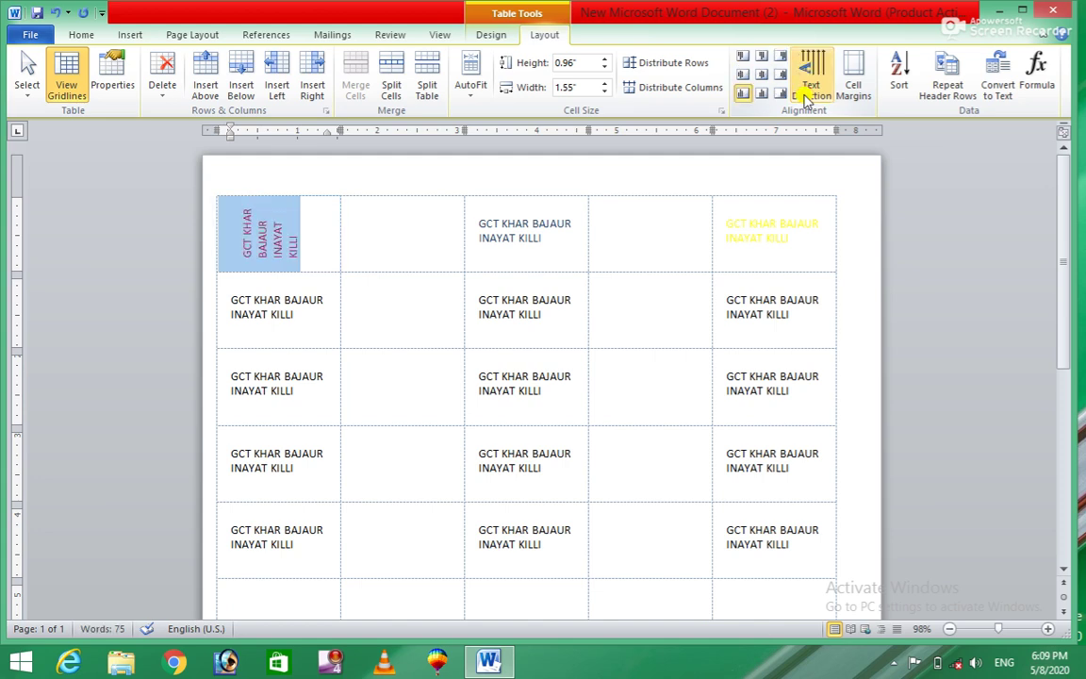
click(807, 98)
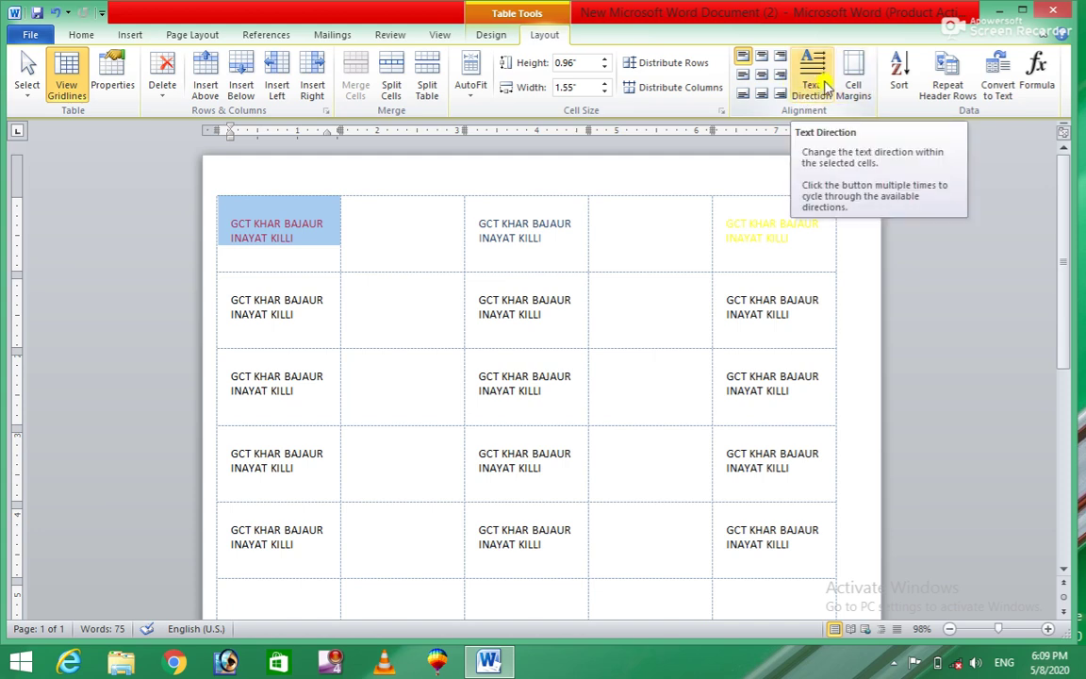
click(823, 86)
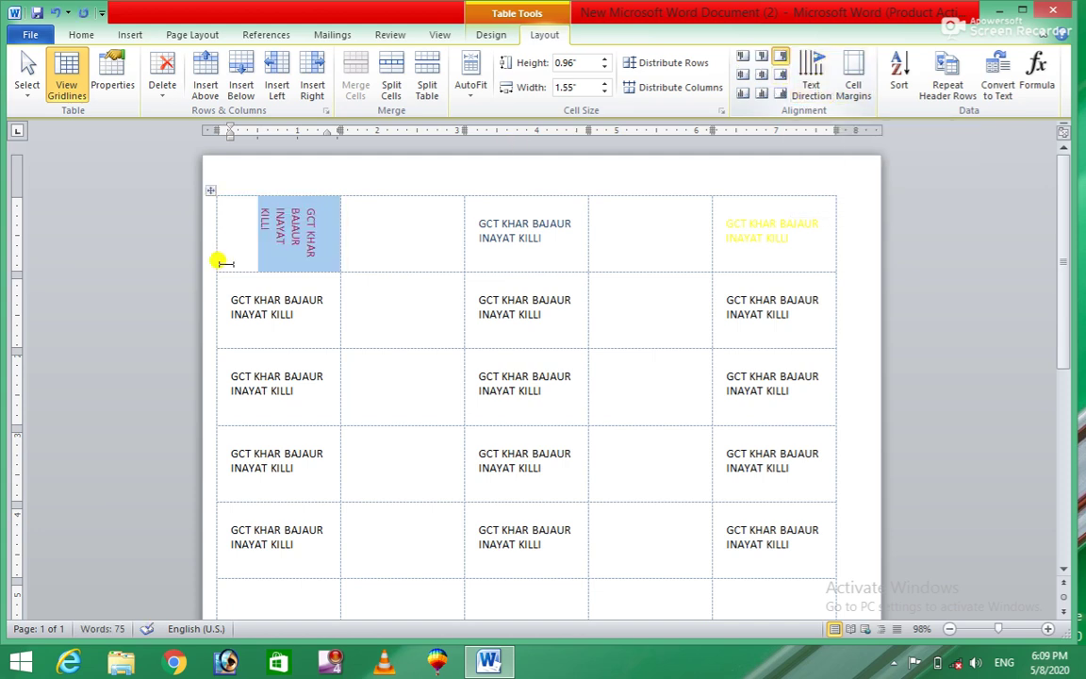
click(823, 86)
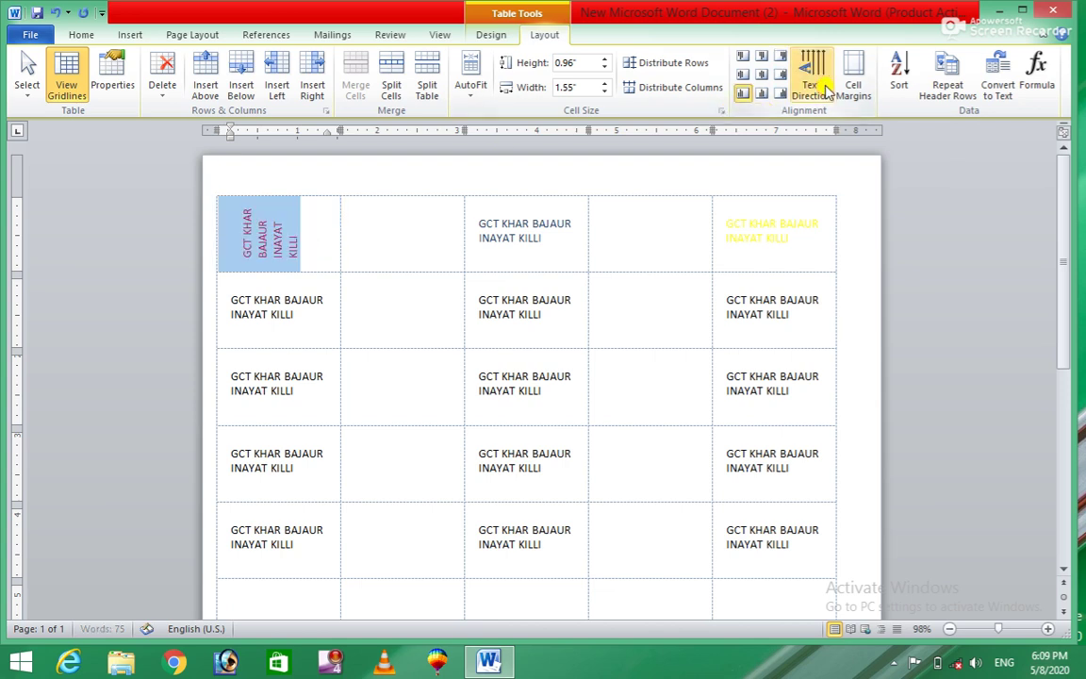
click(823, 86)
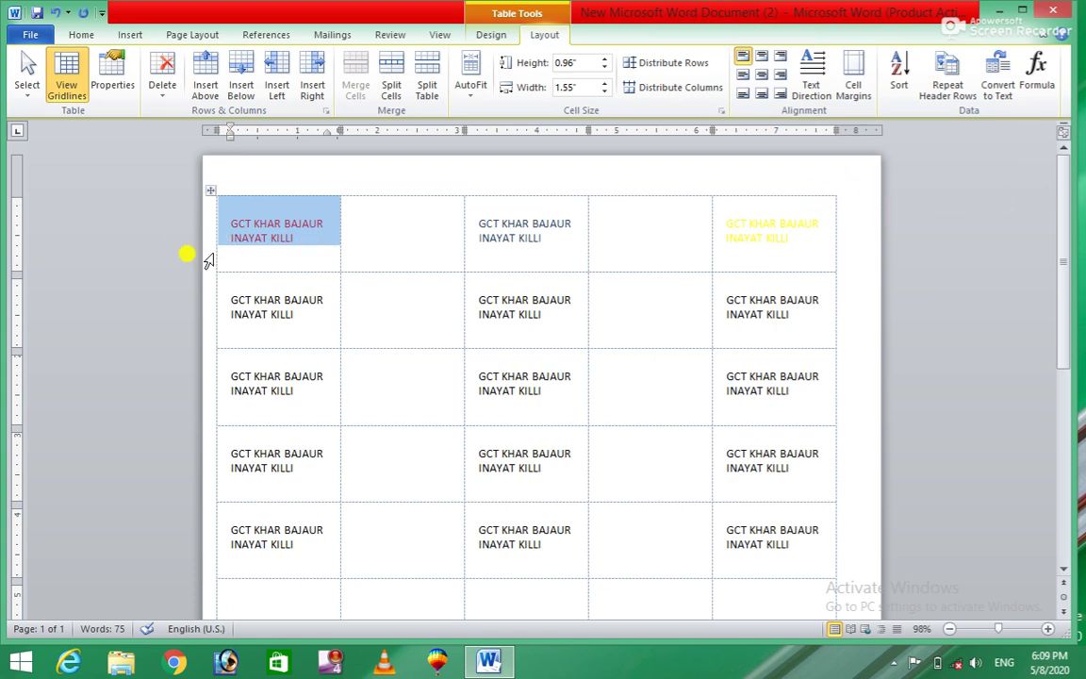
Step: In the Cell Margins options, set the top cell margin to 0.05"
click(856, 80)
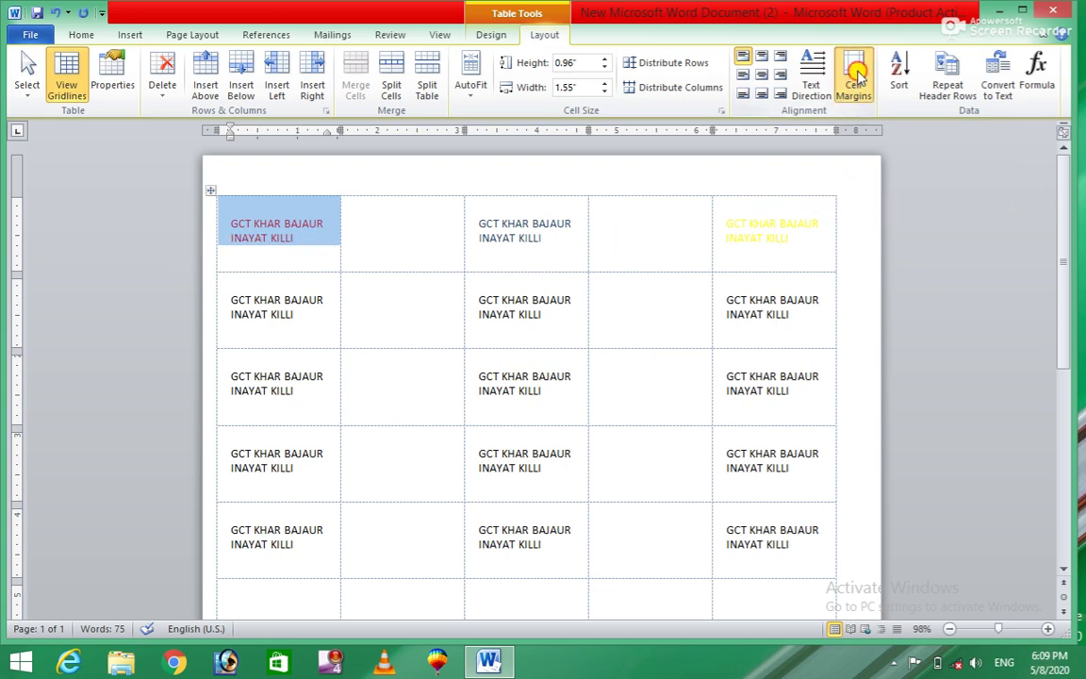
click(534, 265)
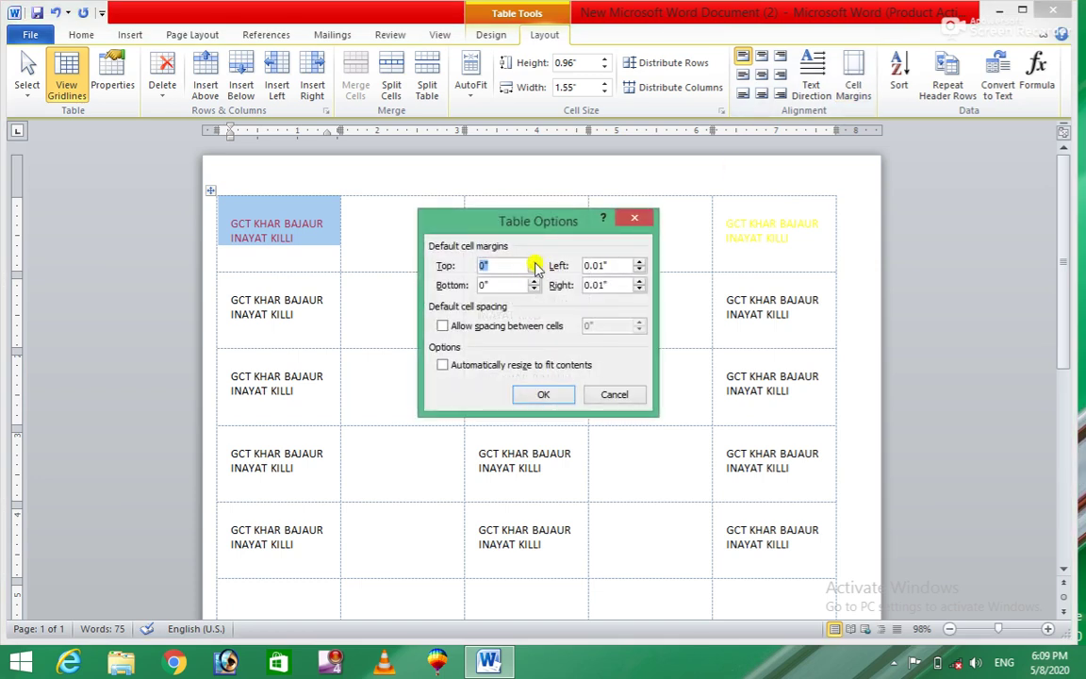
click(534, 265)
click(535, 269)
click(534, 271)
click(532, 262)
click(533, 262)
click(532, 263)
click(532, 262)
click(533, 262)
Step: Set the bottom, left and right cell margins to 0.05" and apply them
click(533, 280)
click(533, 280)
click(534, 280)
click(534, 280)
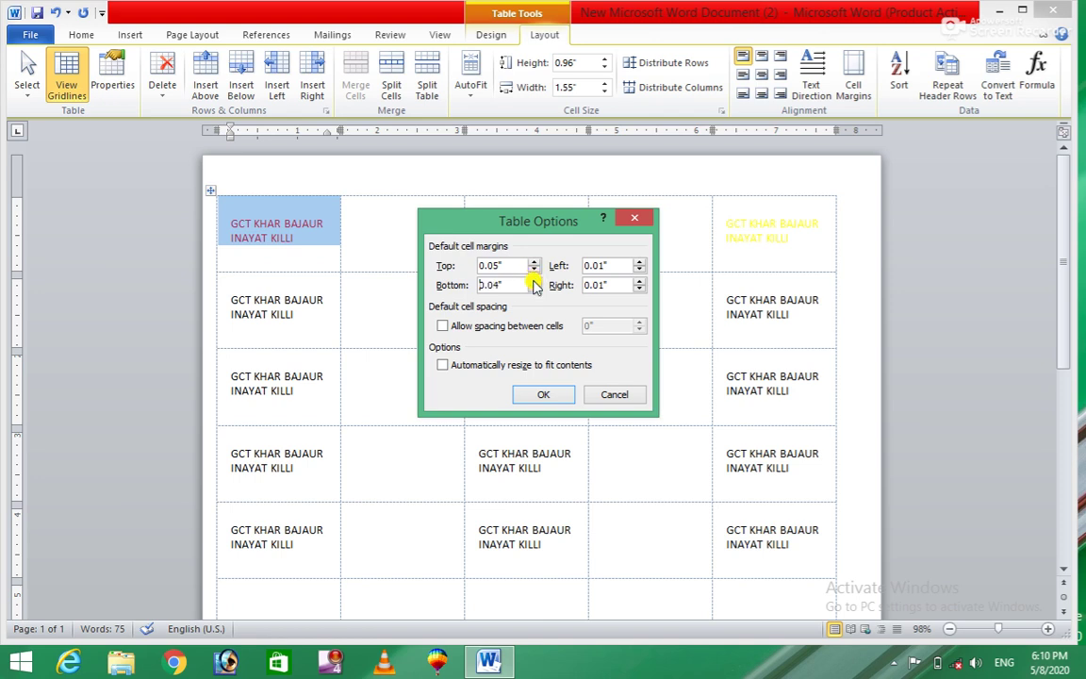
click(639, 262)
click(639, 262)
click(640, 263)
click(639, 262)
click(639, 281)
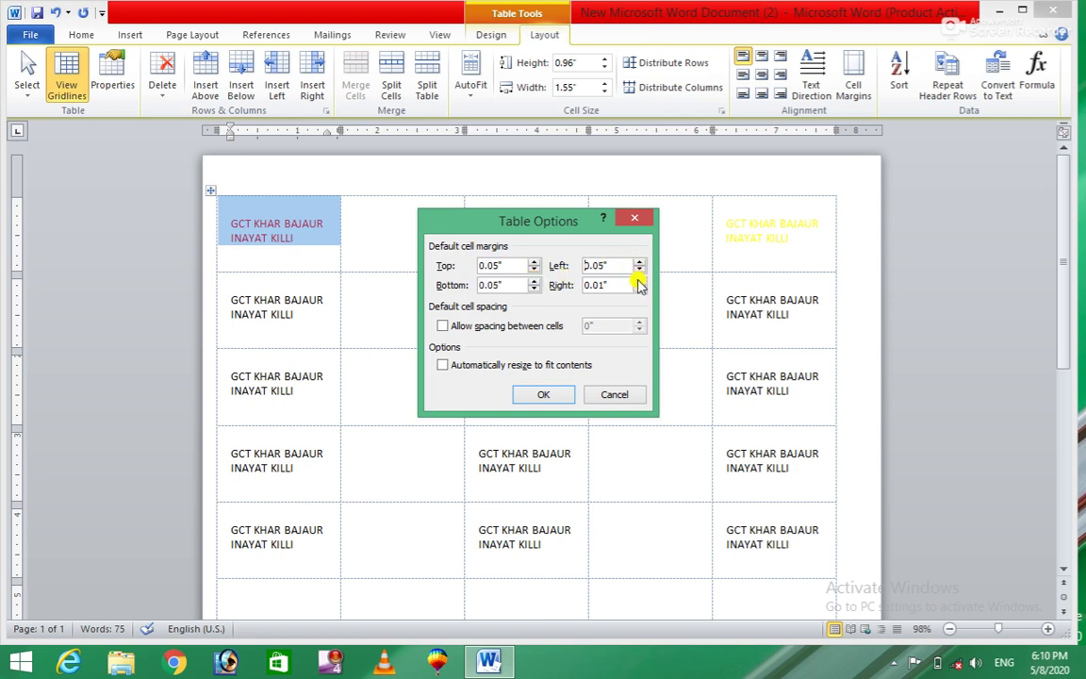
click(639, 281)
click(639, 281)
click(542, 392)
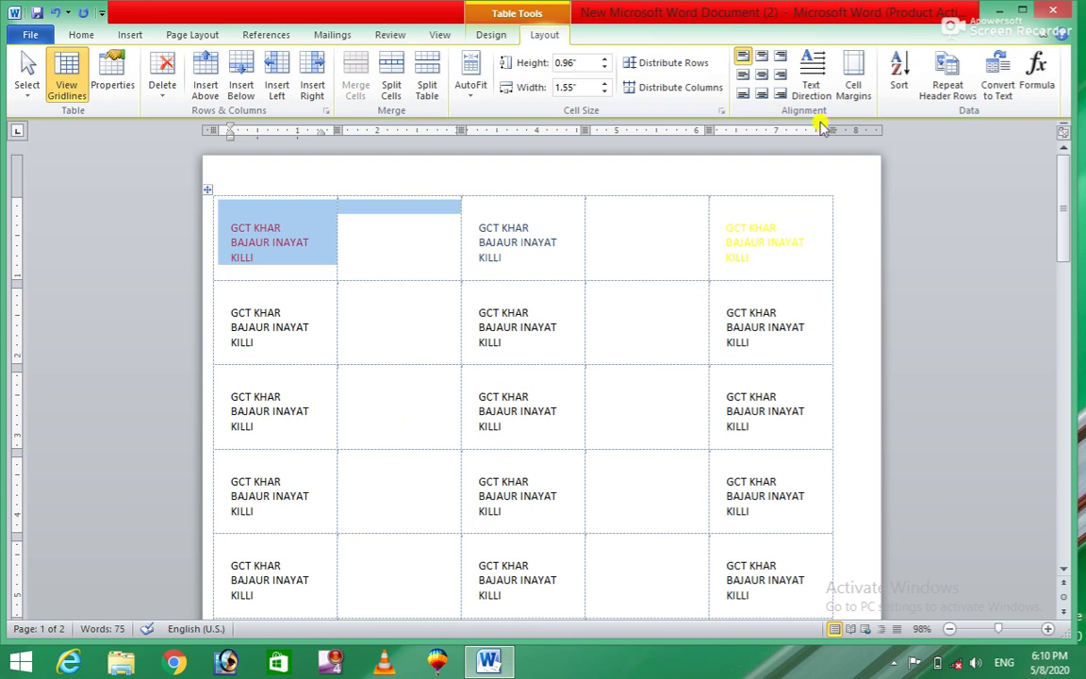
click(898, 89)
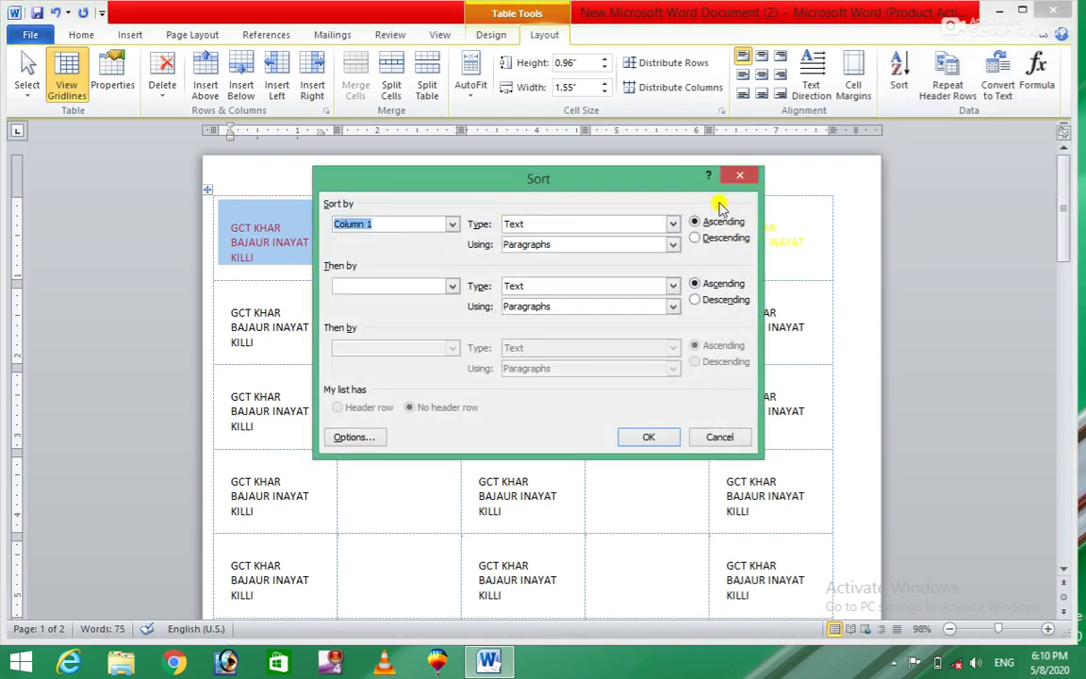
click(744, 180)
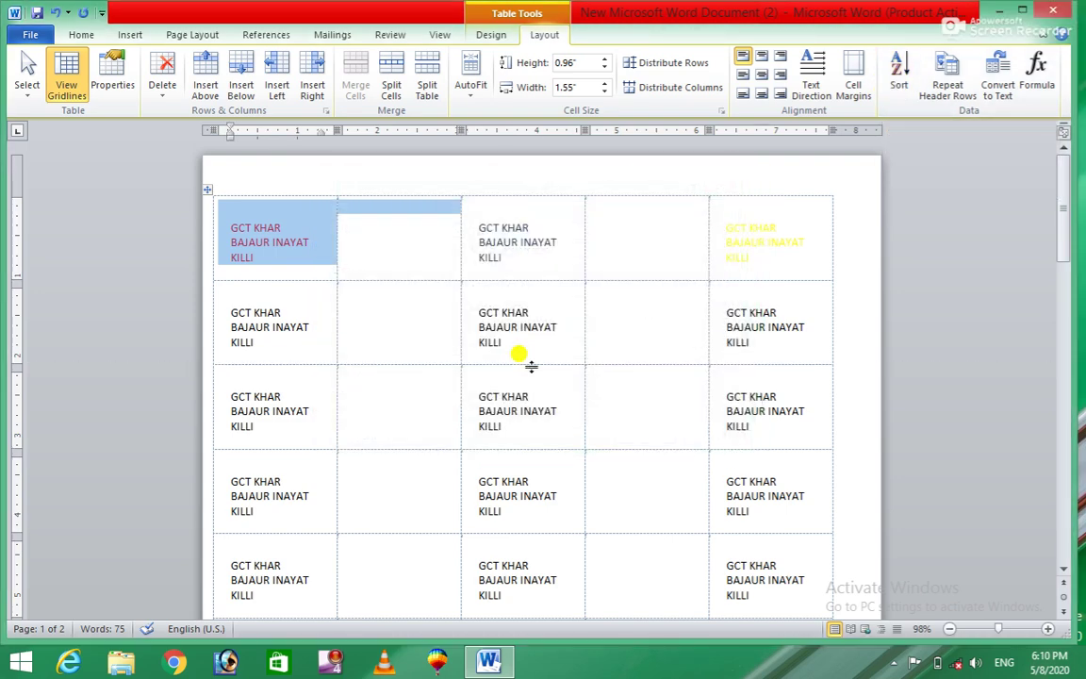
mouse_move(483, 663)
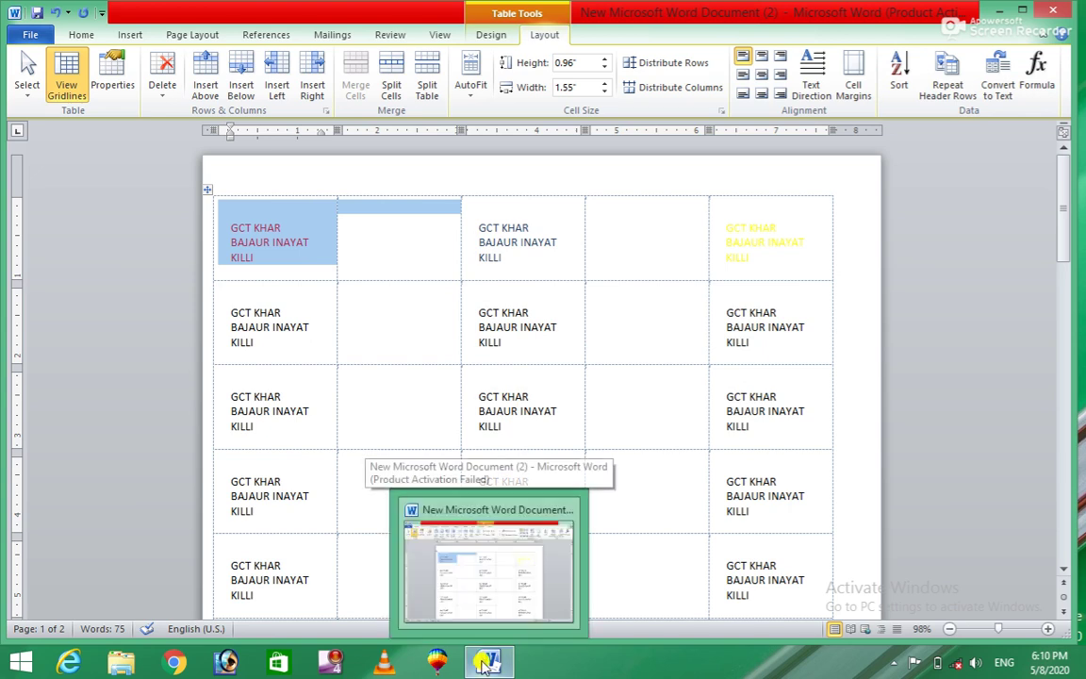
click(627, 412)
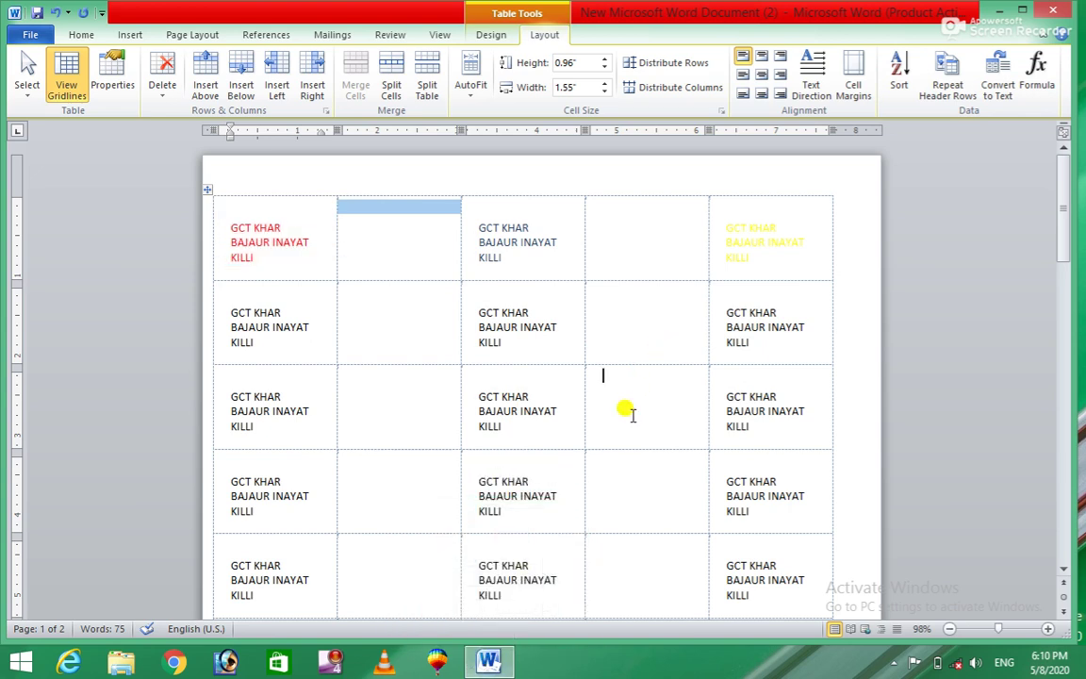